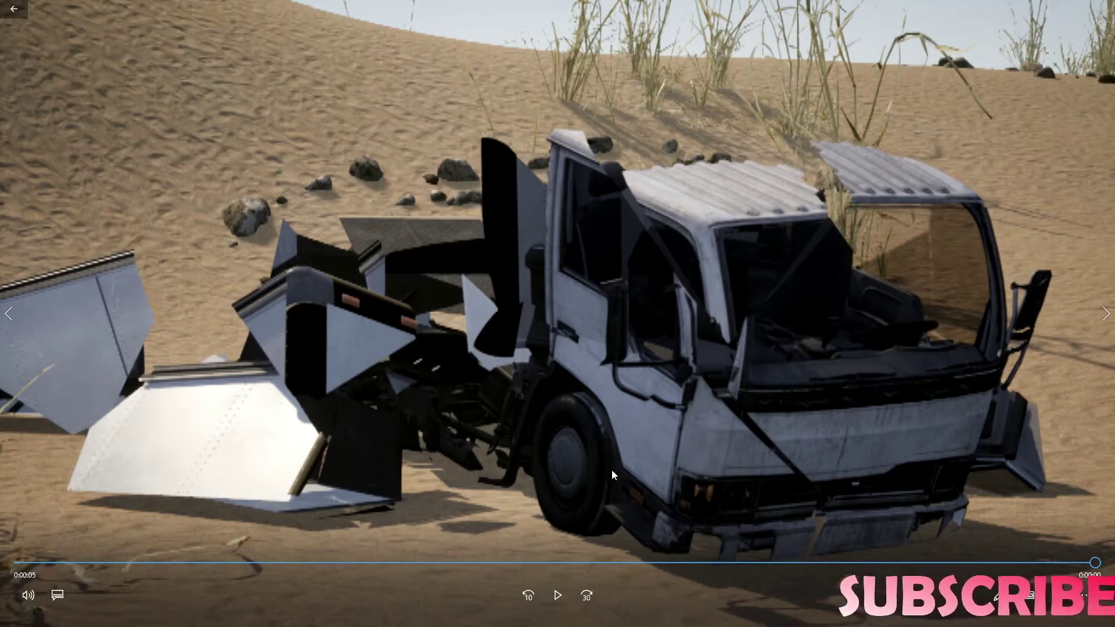
- Scrub the rendered Minimal_Default_(2) clip back and forward to review the white truck's cargo body breaking apart
drag(714, 563, 17, 564)
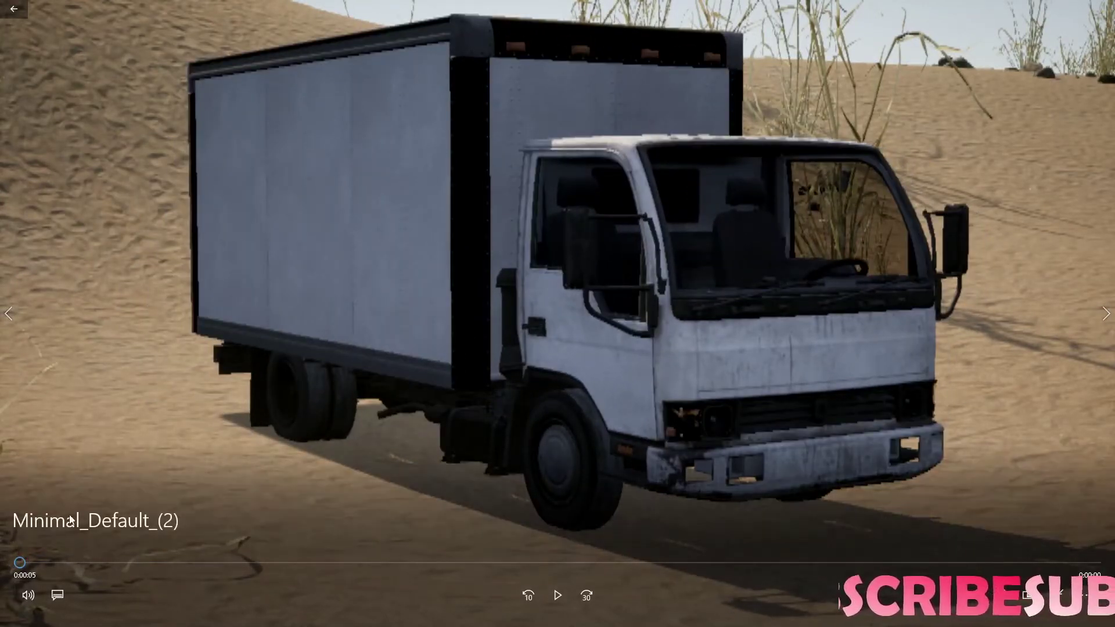
click(250, 553)
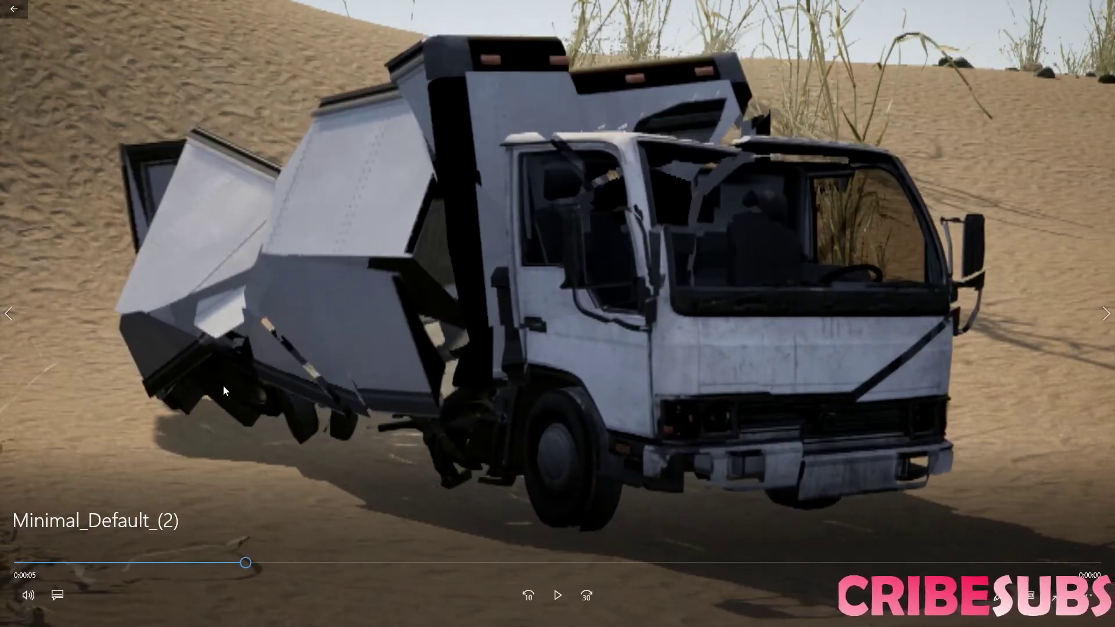
drag(245, 566, 720, 578)
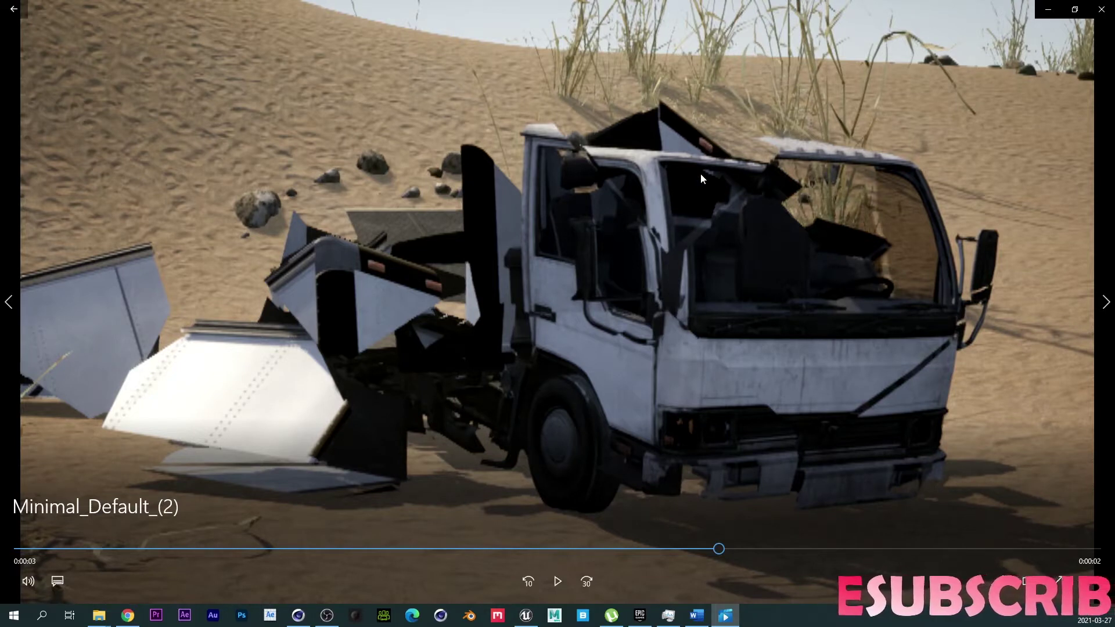
- Delete the truckexplode destructible truck from the desert level, leaving 13 actors
click(526, 615)
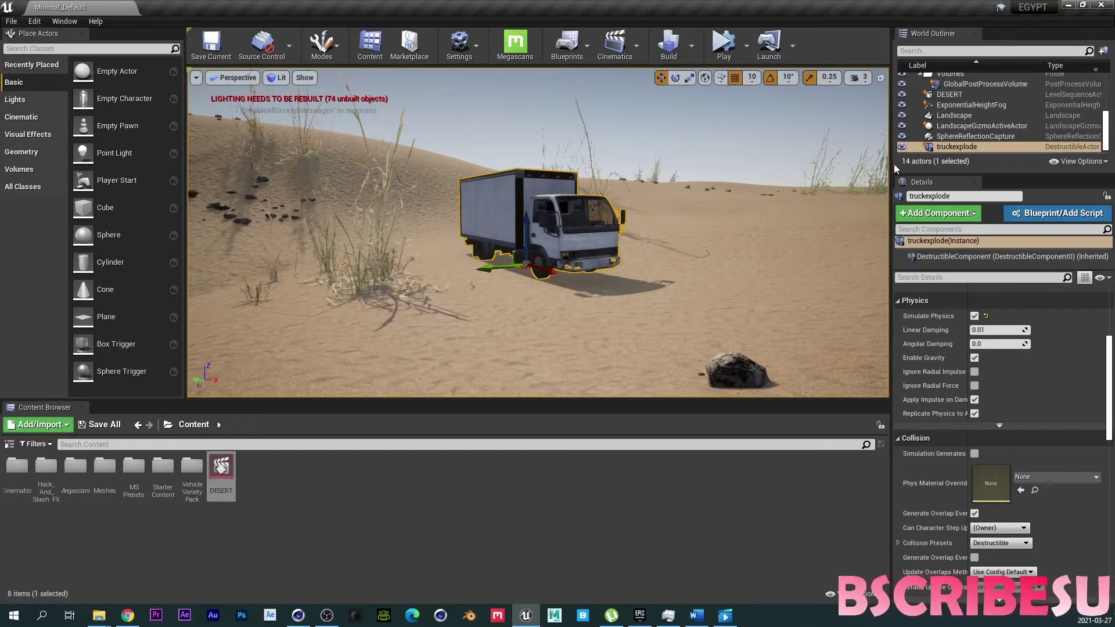
click(944, 148)
key(Delete)
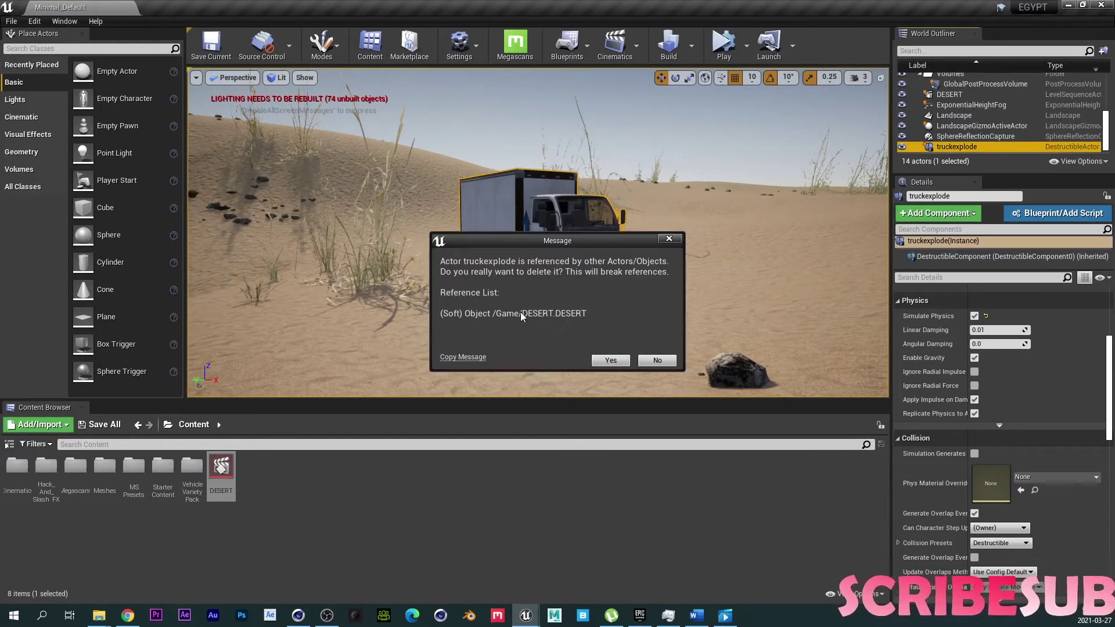
click(603, 359)
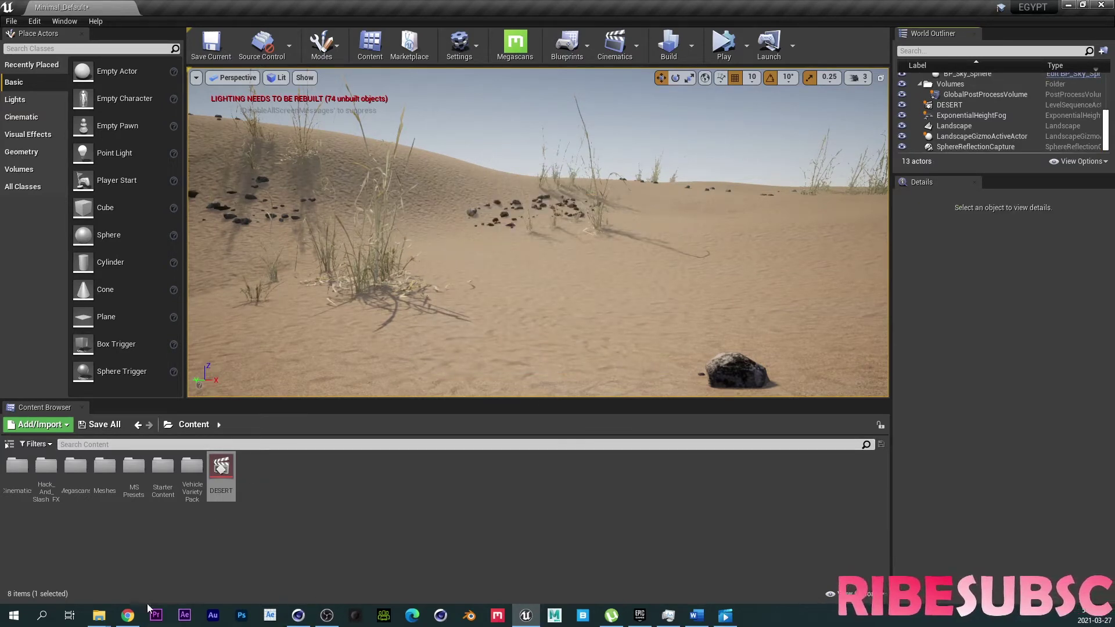
click(42, 615)
- Launch Quixel Bridge via search and show the Purchased assets
text(brid)
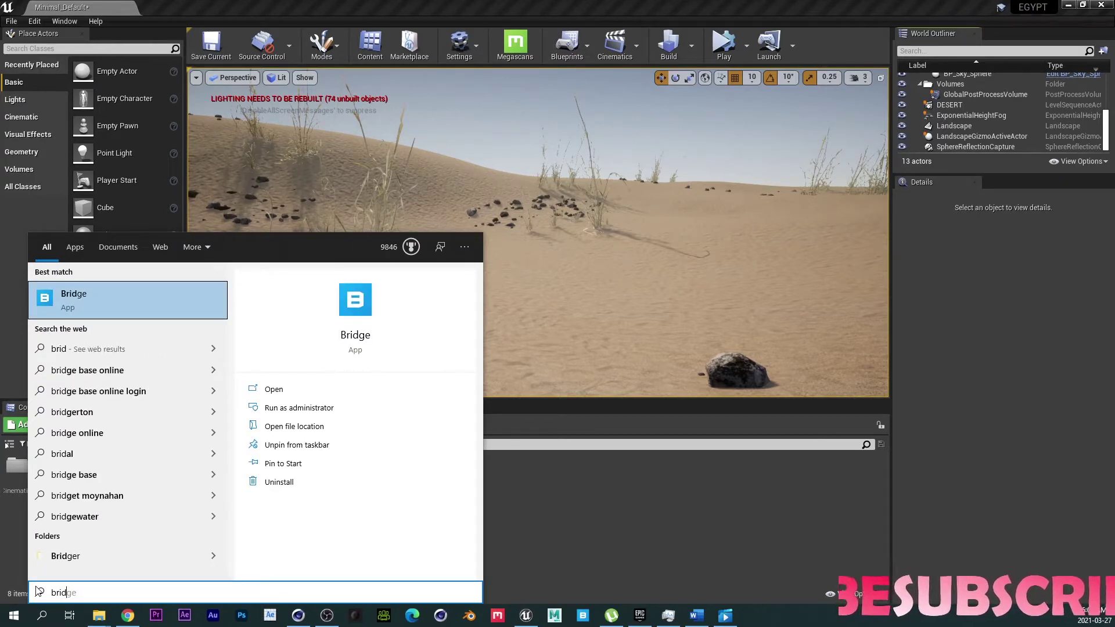
click(172, 316)
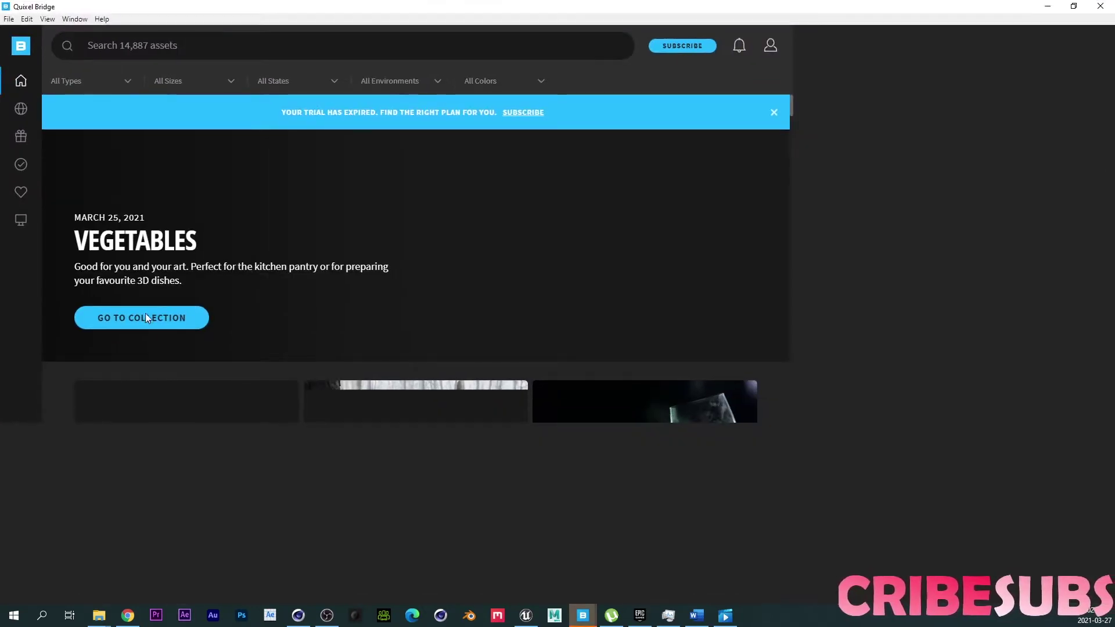
click(22, 165)
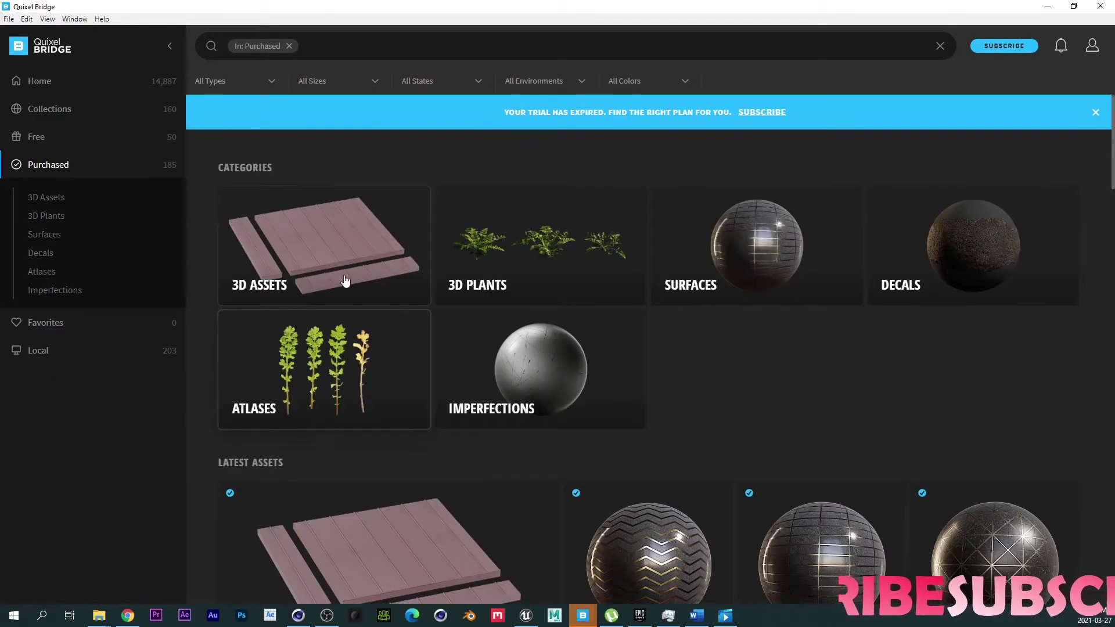
- Find Massive Canyon Sandstone Cliff among the purchased assets and export it to Unreal Engine
scroll(618, 396, down, 8)
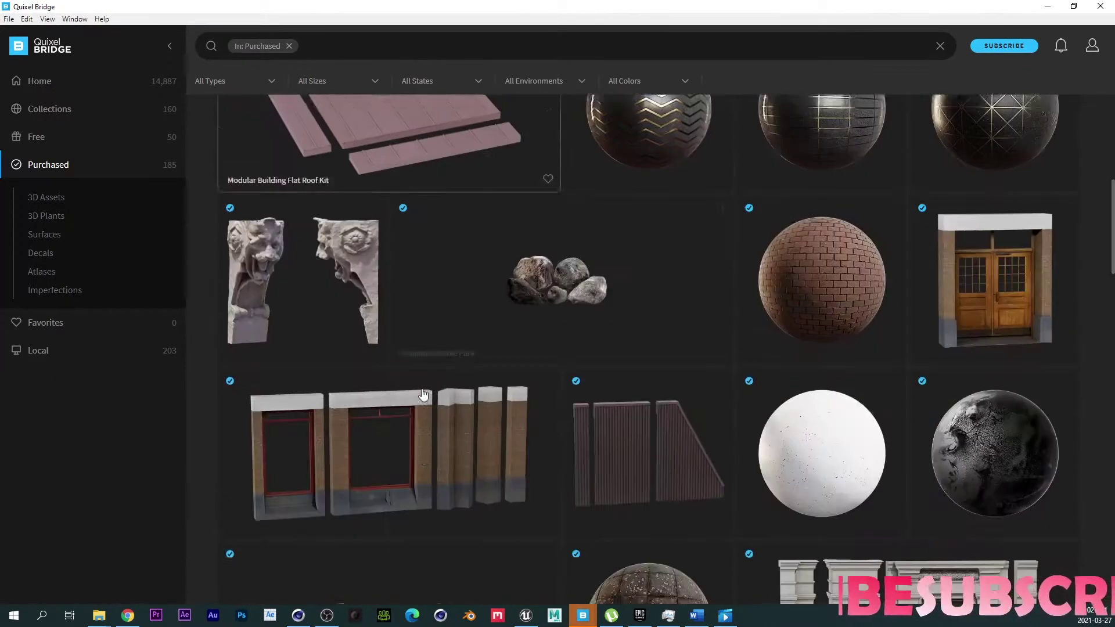
scroll(580, 325, down, 5)
scroll(677, 356, up, 3)
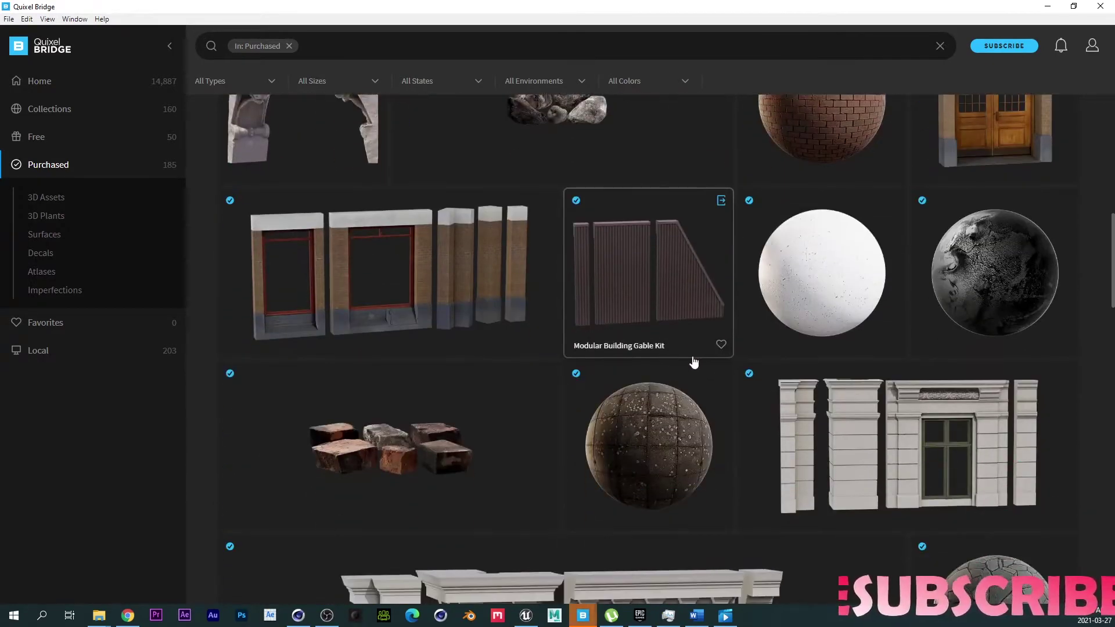
scroll(677, 356, down, 1)
scroll(764, 372, down, 2)
scroll(767, 384, up, 1)
scroll(771, 433, down, 7)
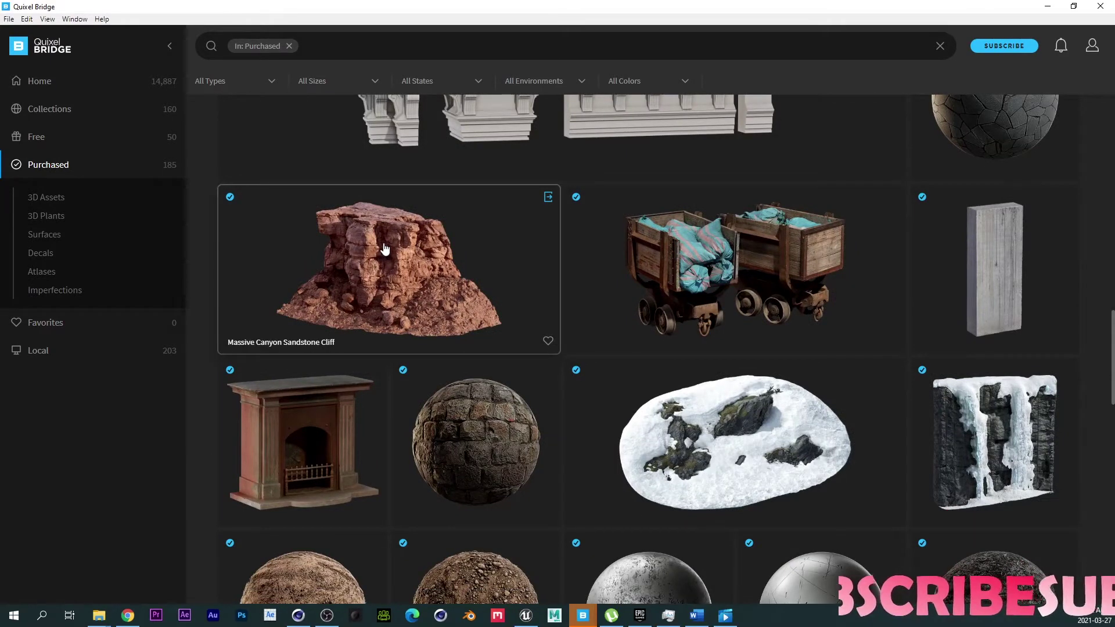
click(458, 346)
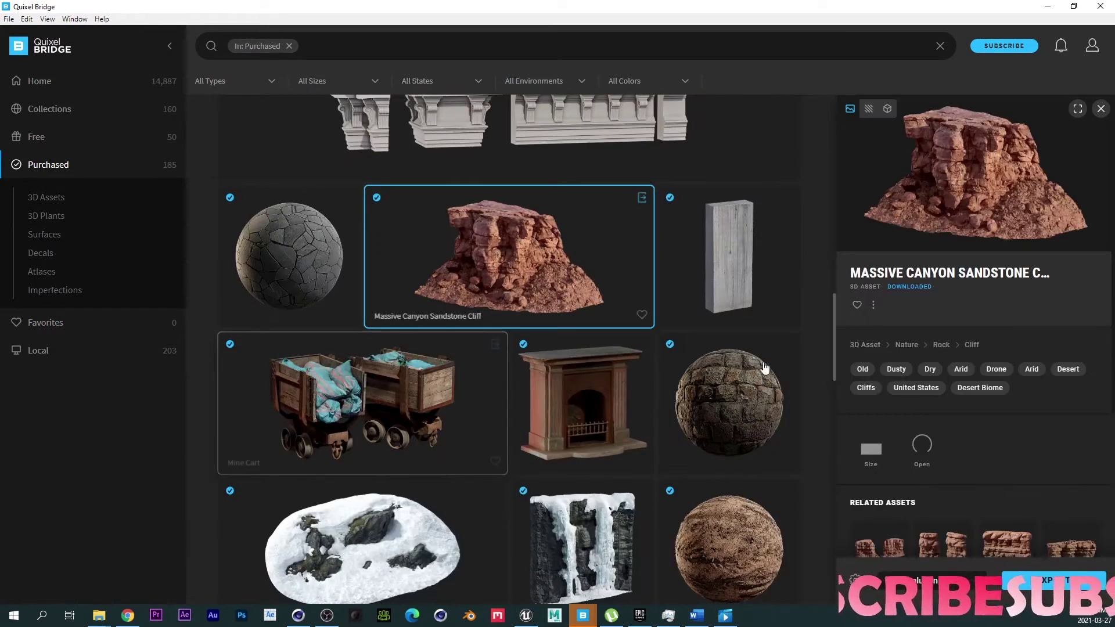
click(1054, 581)
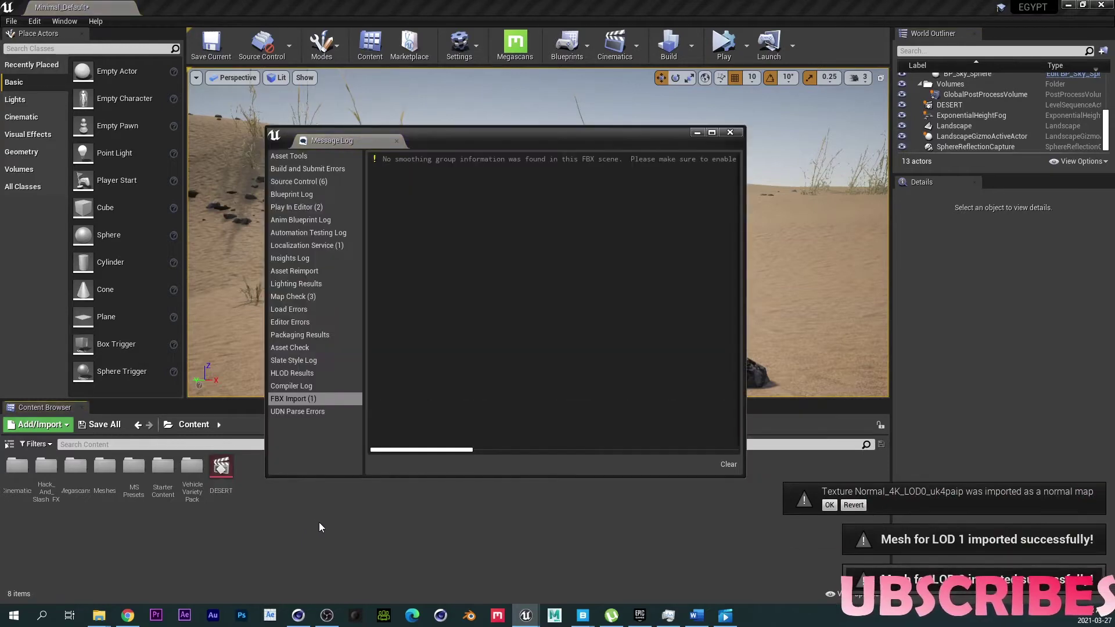
- Close the import message log and browse the Megascans folders in the Content Browser
click(730, 133)
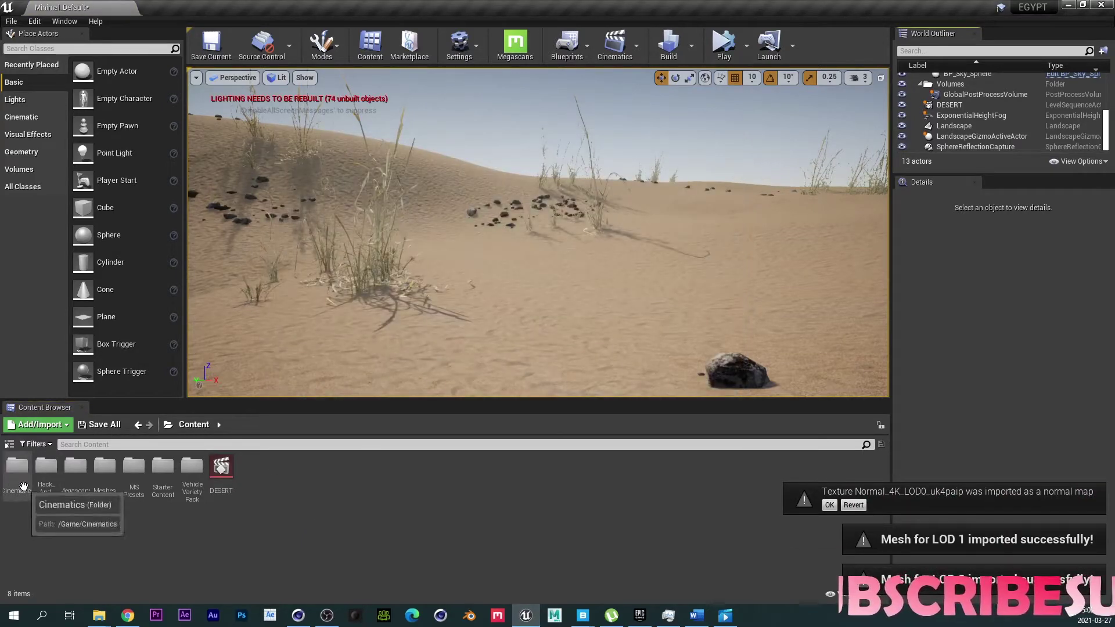
double_click(75, 468)
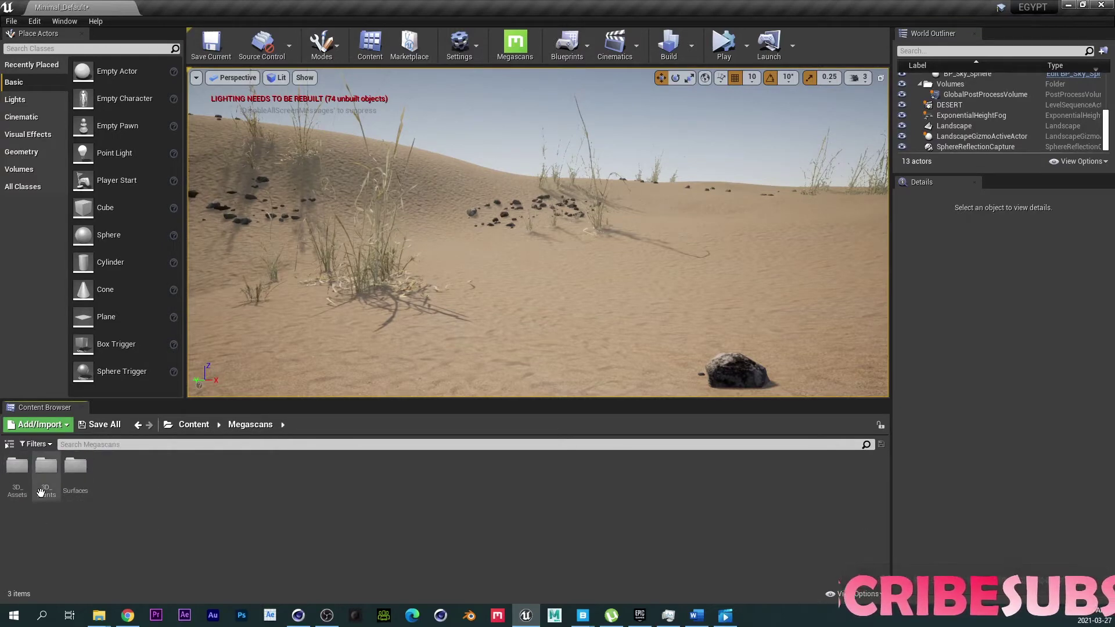
click(76, 468)
double_click(76, 470)
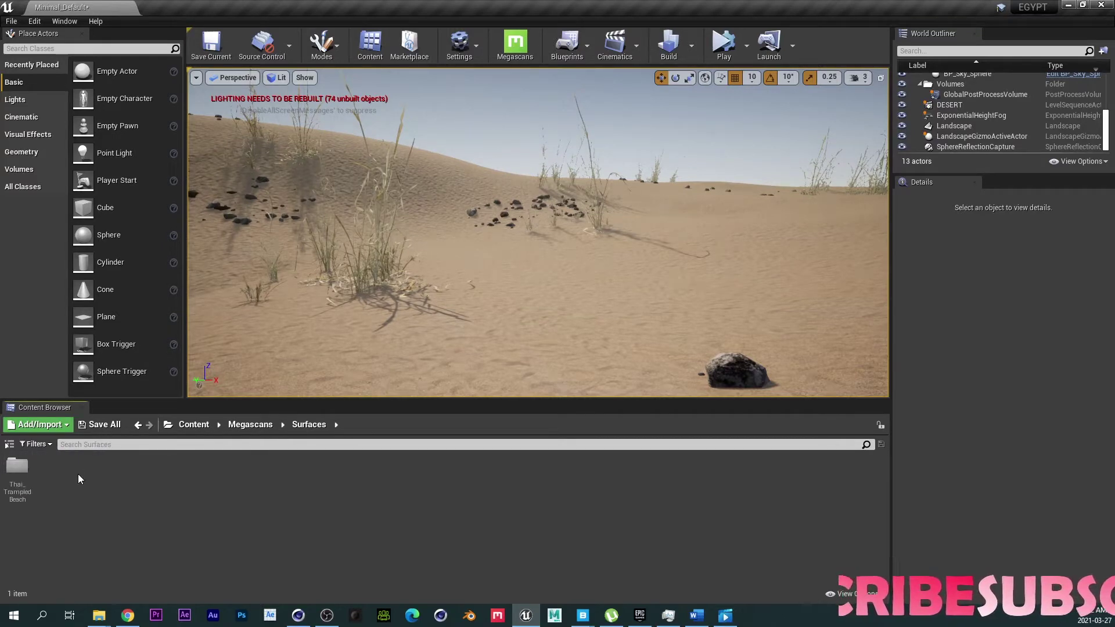
double_click(17, 468)
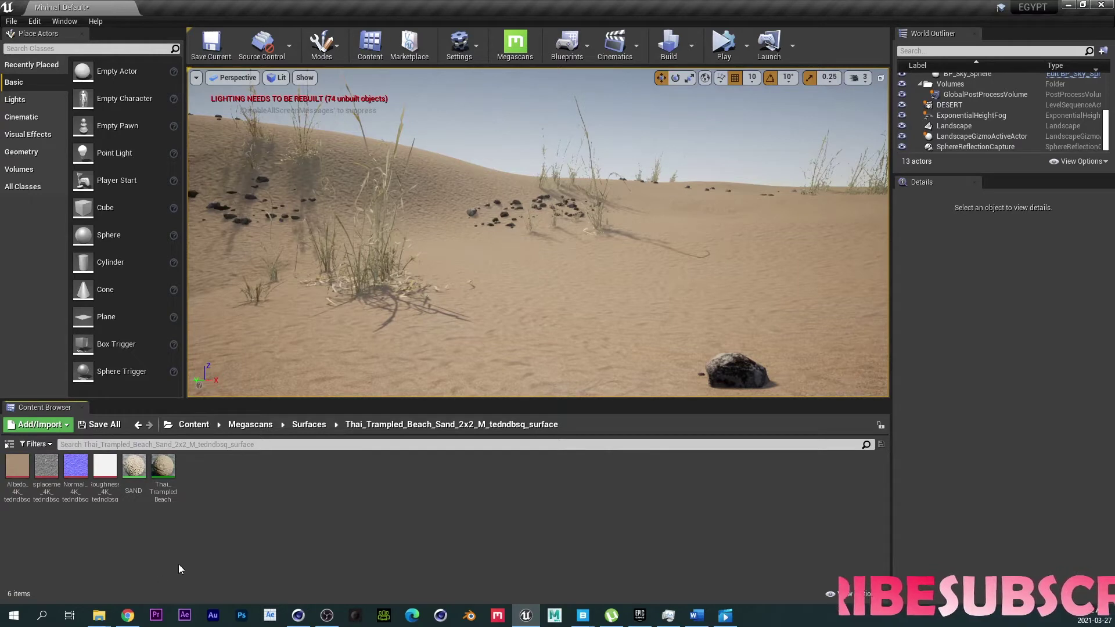
click(308, 426)
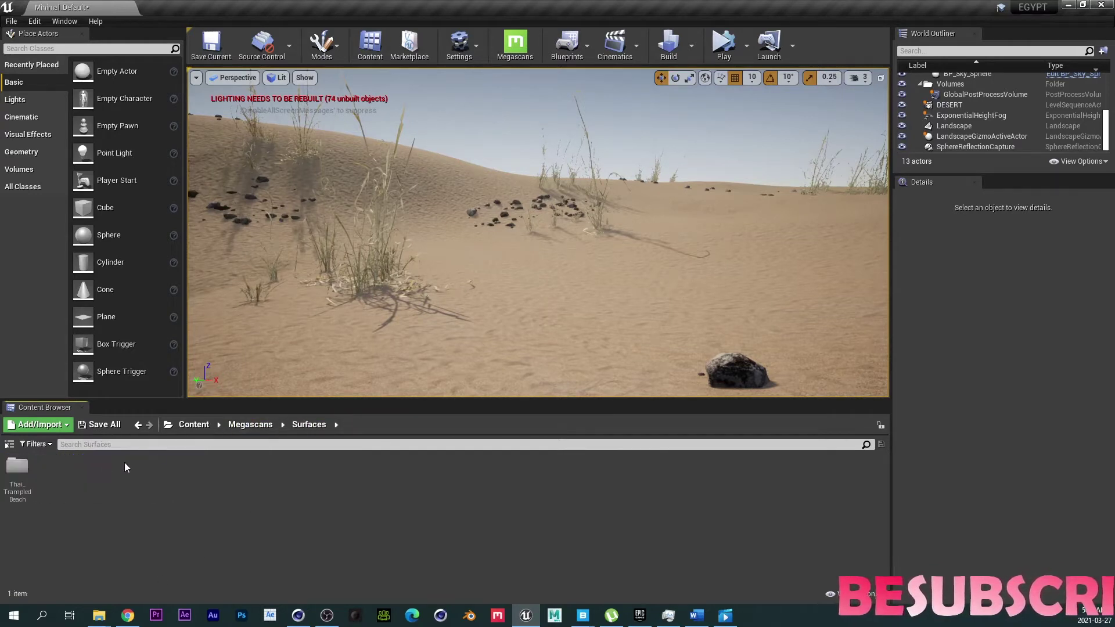
click(251, 424)
- Place the Canyon Sandstone Cliff mesh from Megascans > 3D_Assets into the desert level
click(24, 478)
double_click(24, 478)
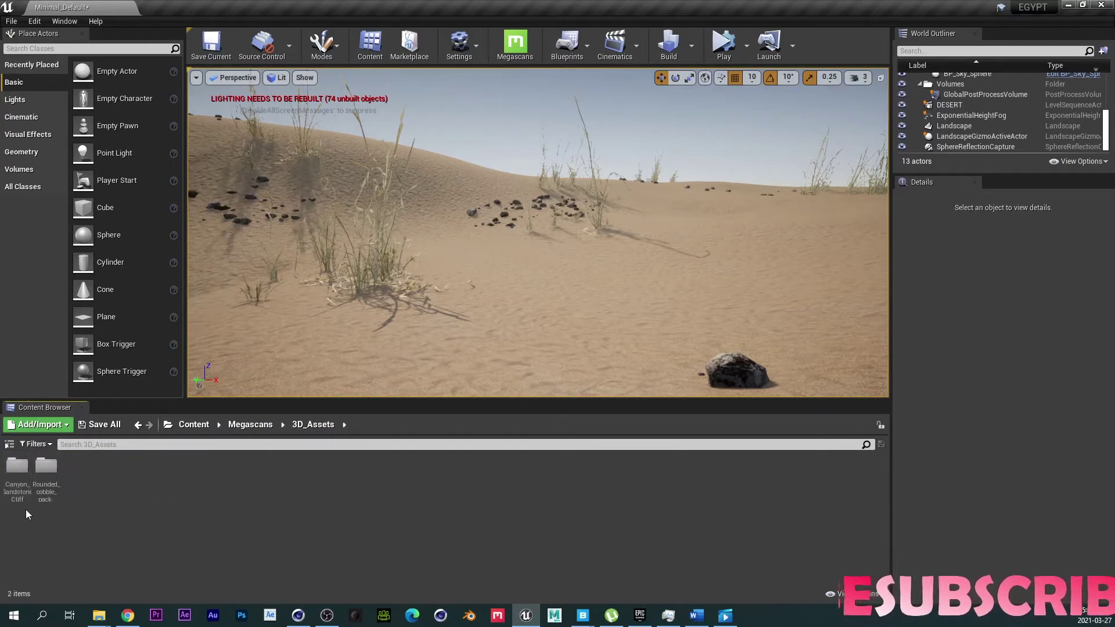
double_click(28, 478)
drag(46, 466, 414, 240)
right_drag(414, 241, 513, 207)
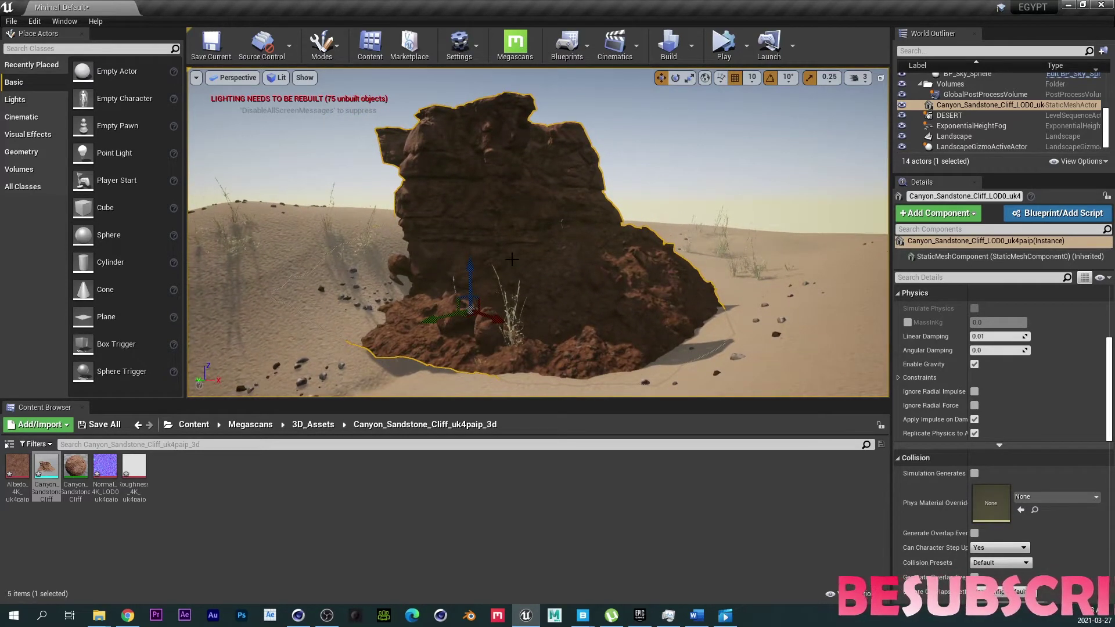
click(475, 59)
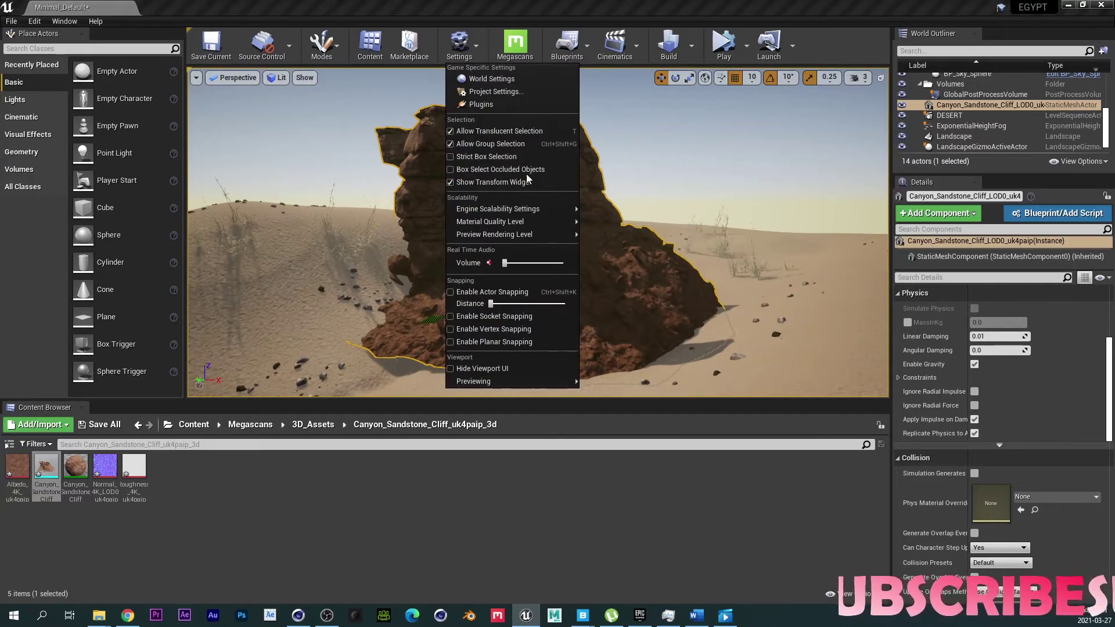
click(488, 107)
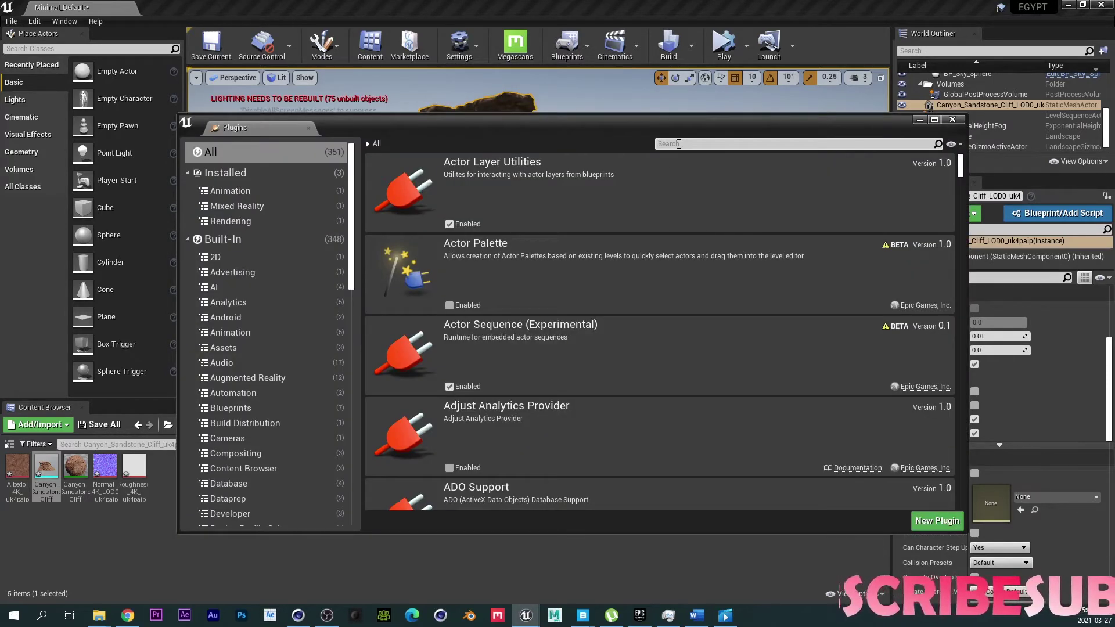
text(ape)
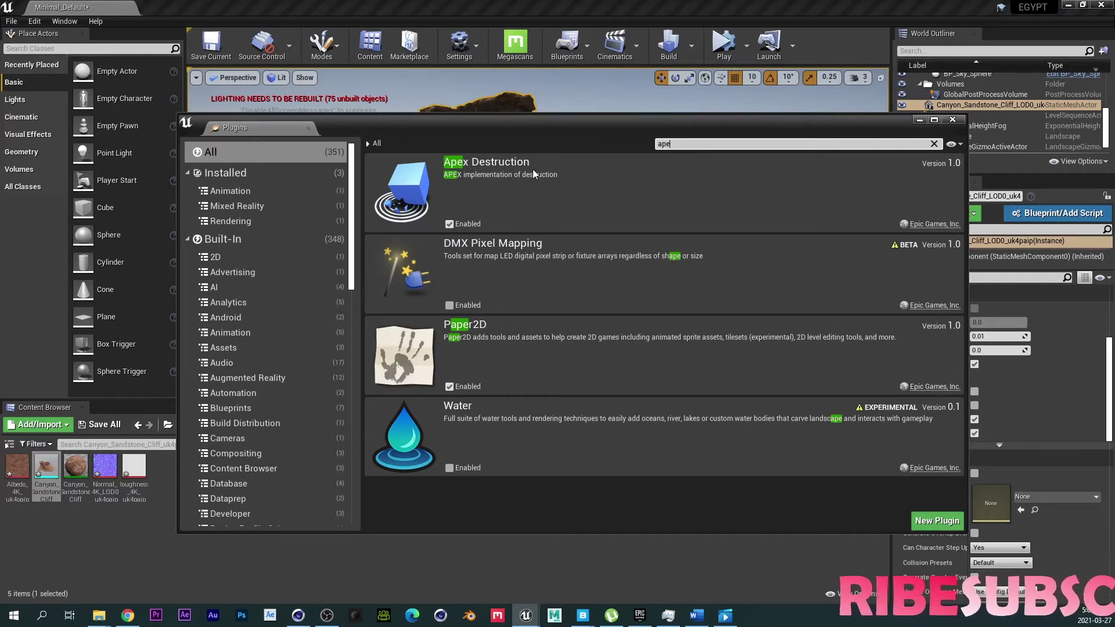
click(952, 120)
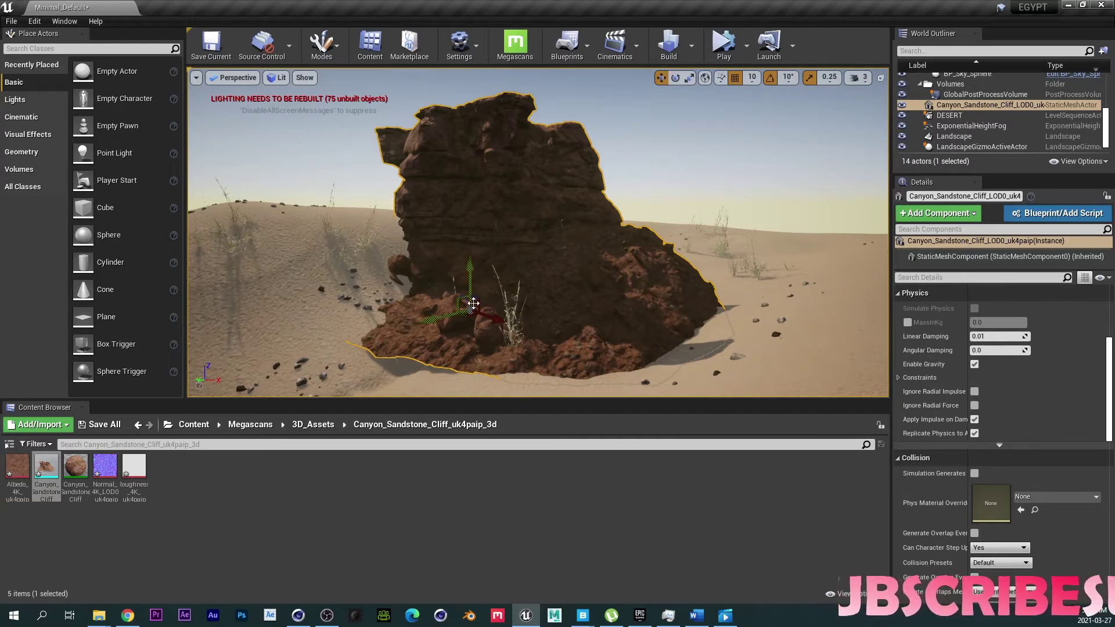
- Create a destructible mesh from the Canyon Sandstone Cliff static mesh asset
key(f)
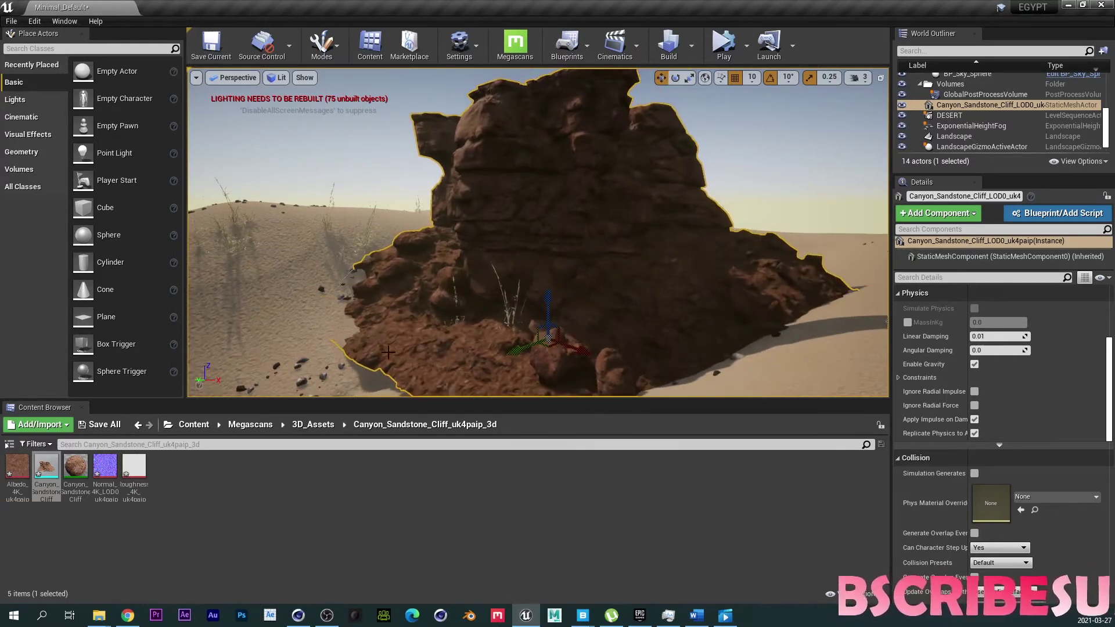
alt+drag(549, 314, 560, 318)
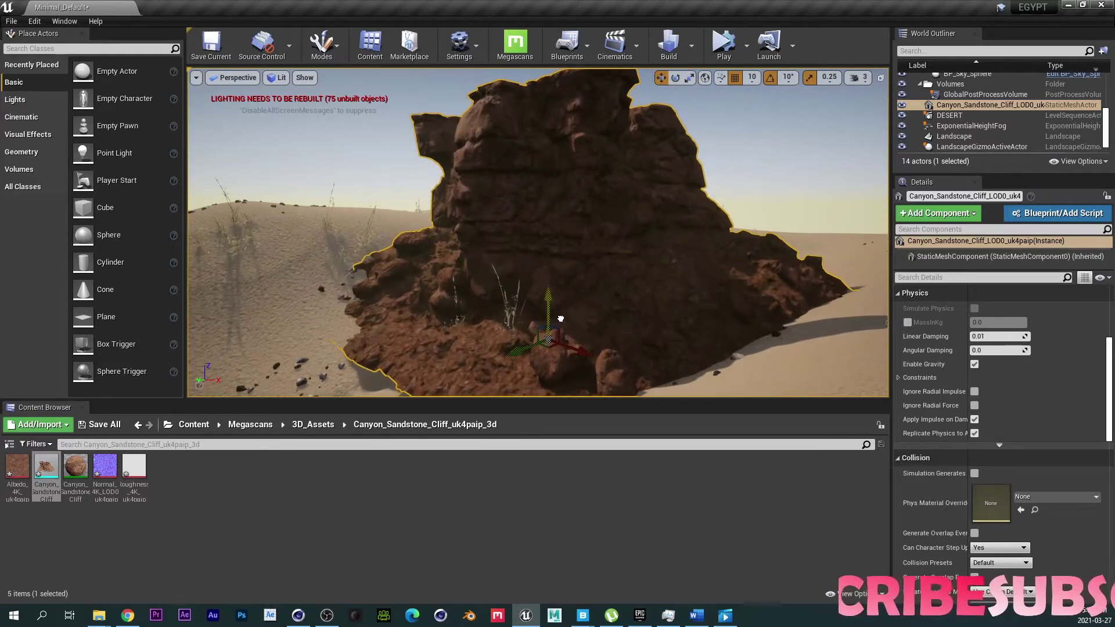
right_click(47, 468)
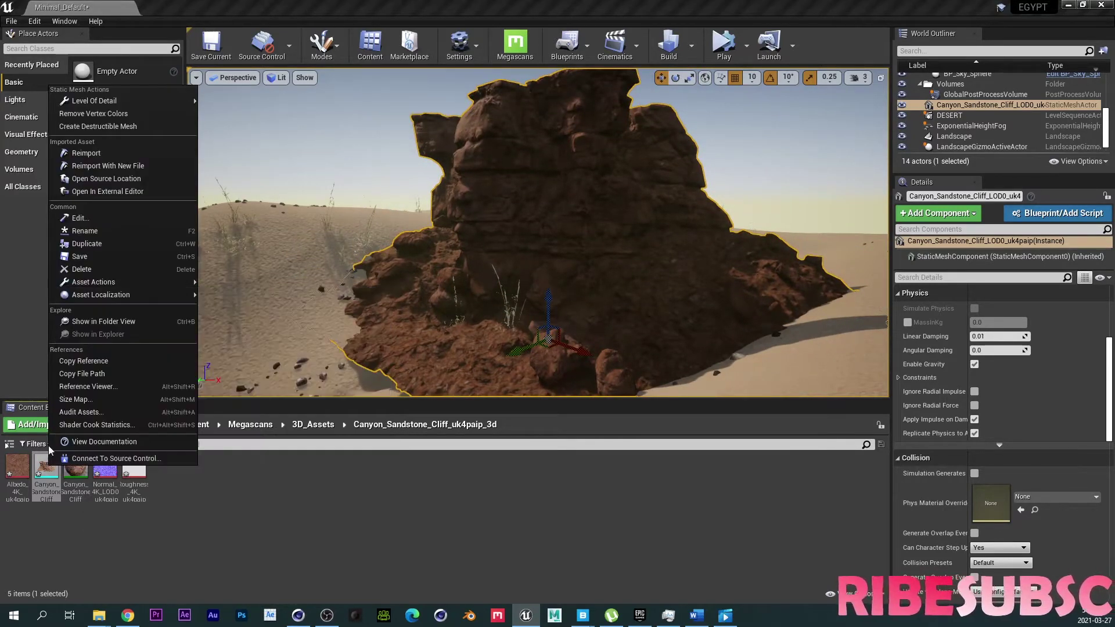
click(89, 124)
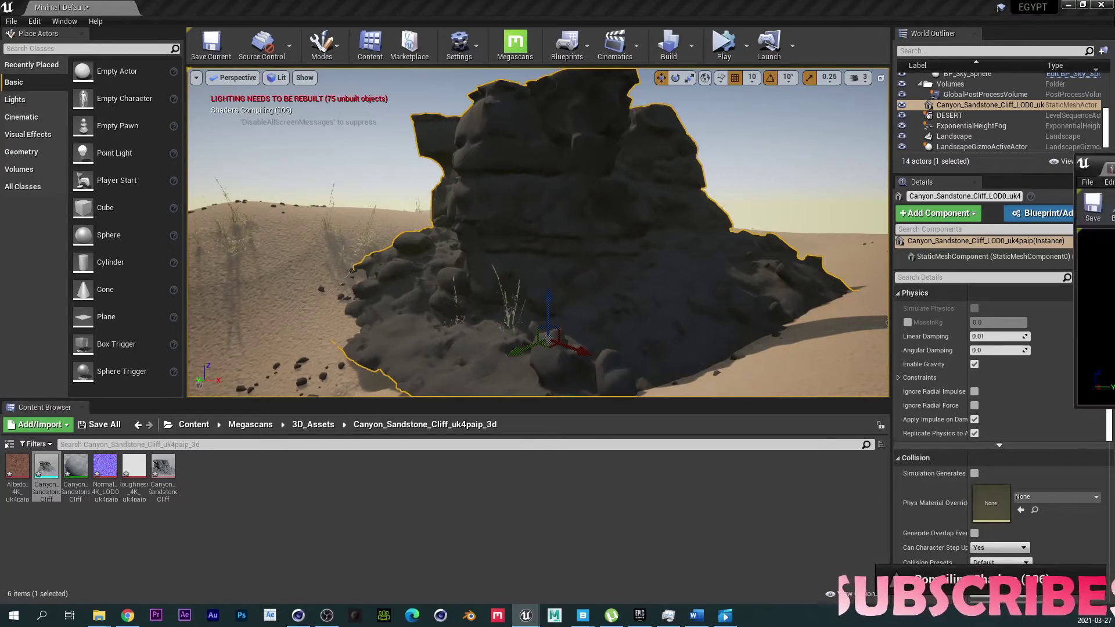
- Turn on Enable Impact Damage for the cliff's destructible mesh and set Impact Damage to 1.0
click(543, 143)
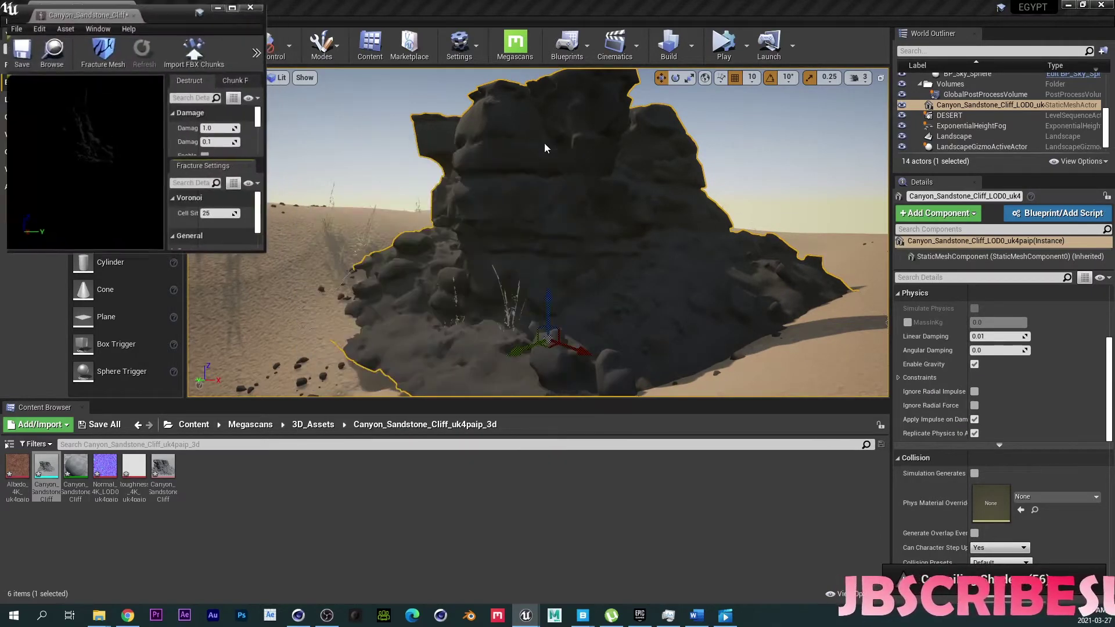
drag(355, 206, 320, 260)
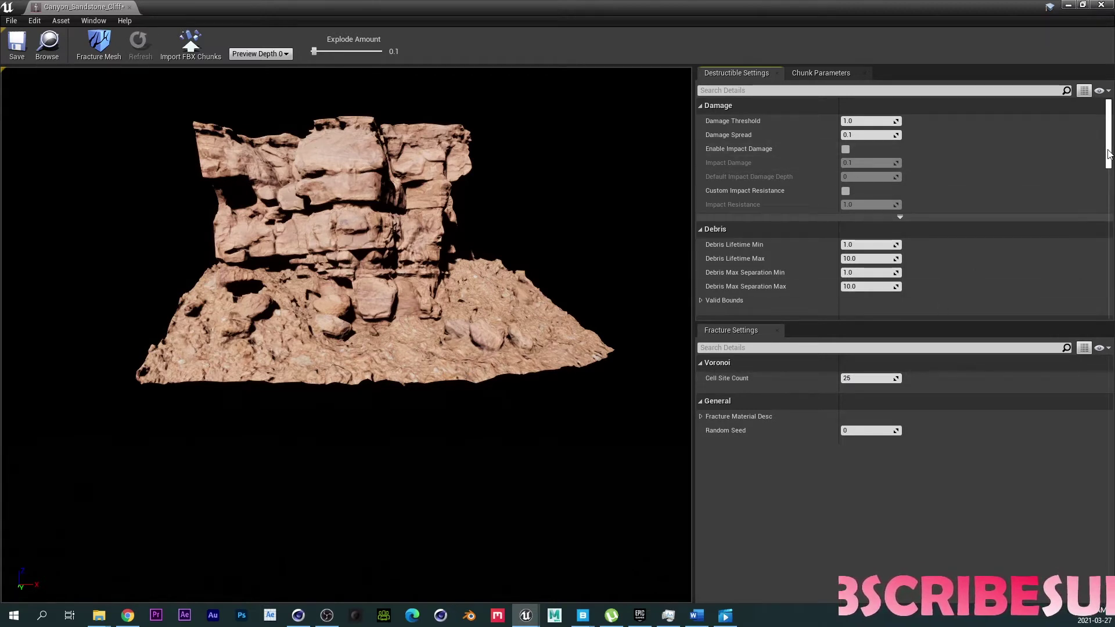
click(847, 149)
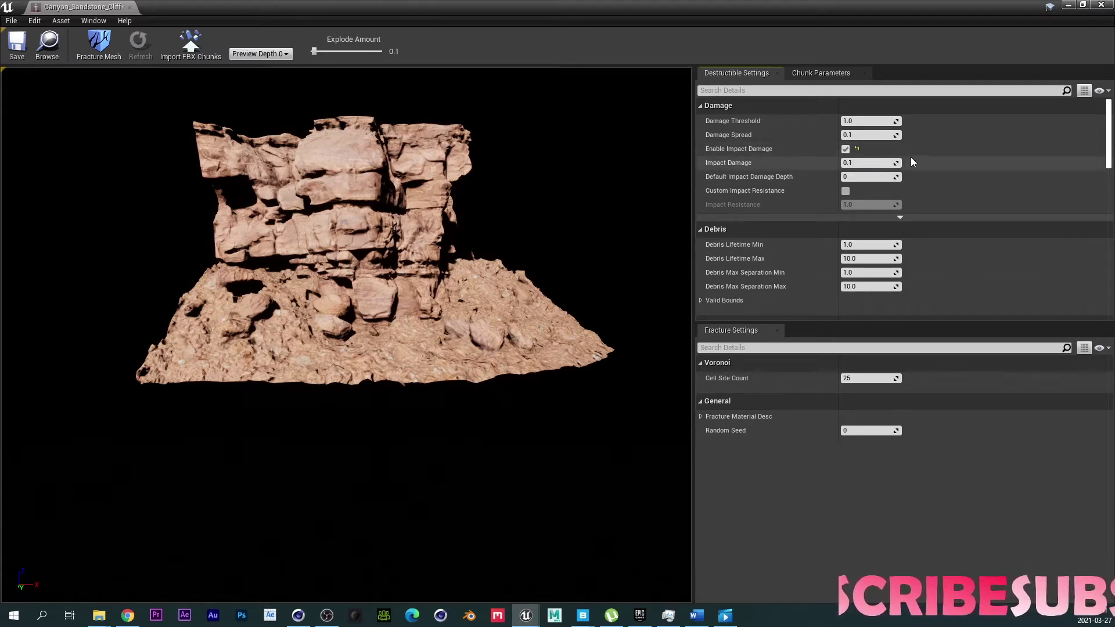
click(854, 163)
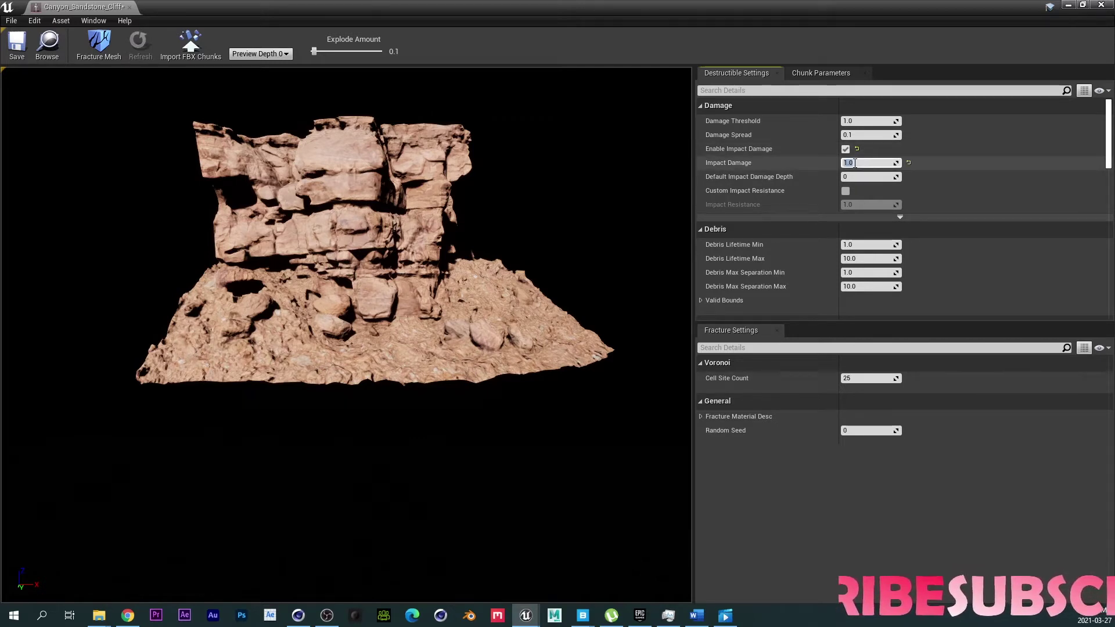
key(Return)
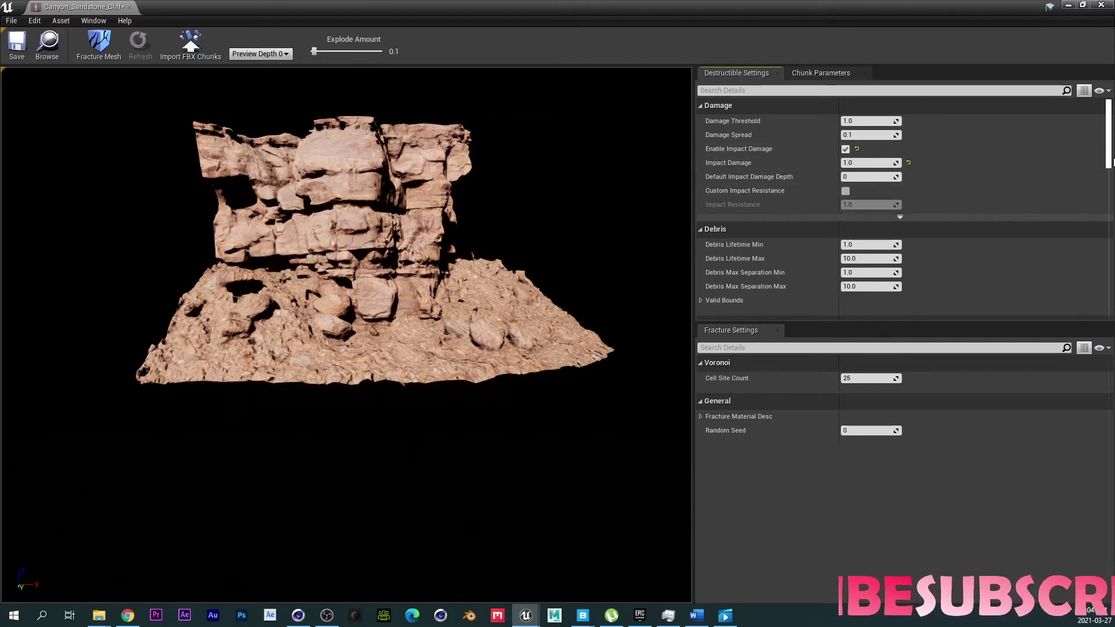
mouse_move(1105, 156)
mouse_down()
mouse_move(1085, 311)
mouse_move(1095, 141)
mouse_up()
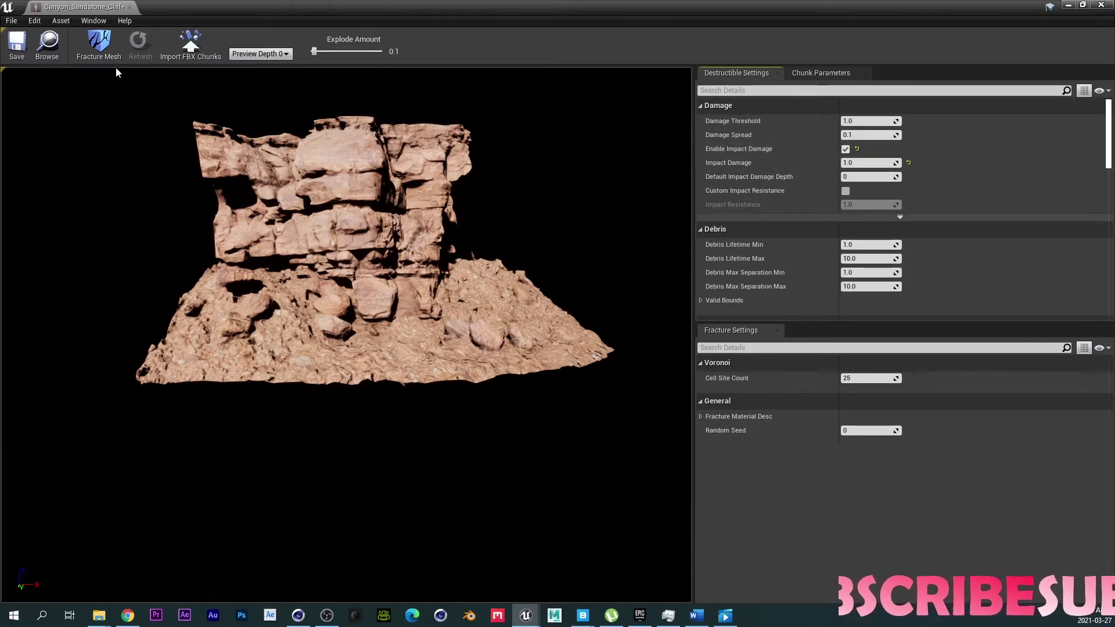
- Fracture the cliff into 25 Voronoi chunks, test Explode Amount back to 0, save, and close the editor
click(99, 45)
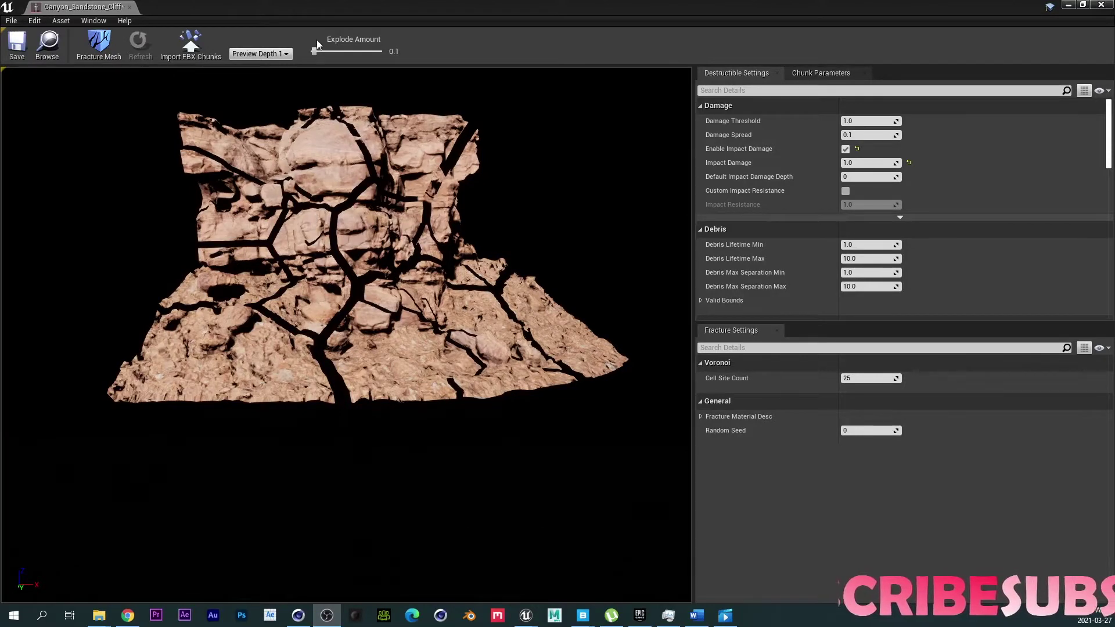
mouse_move(314, 52)
mouse_down()
mouse_move(398, 51)
mouse_move(315, 52)
mouse_move(380, 51)
mouse_move(324, 68)
mouse_move(360, 68)
mouse_move(317, 68)
mouse_move(360, 68)
mouse_move(309, 73)
mouse_move(329, 51)
mouse_up()
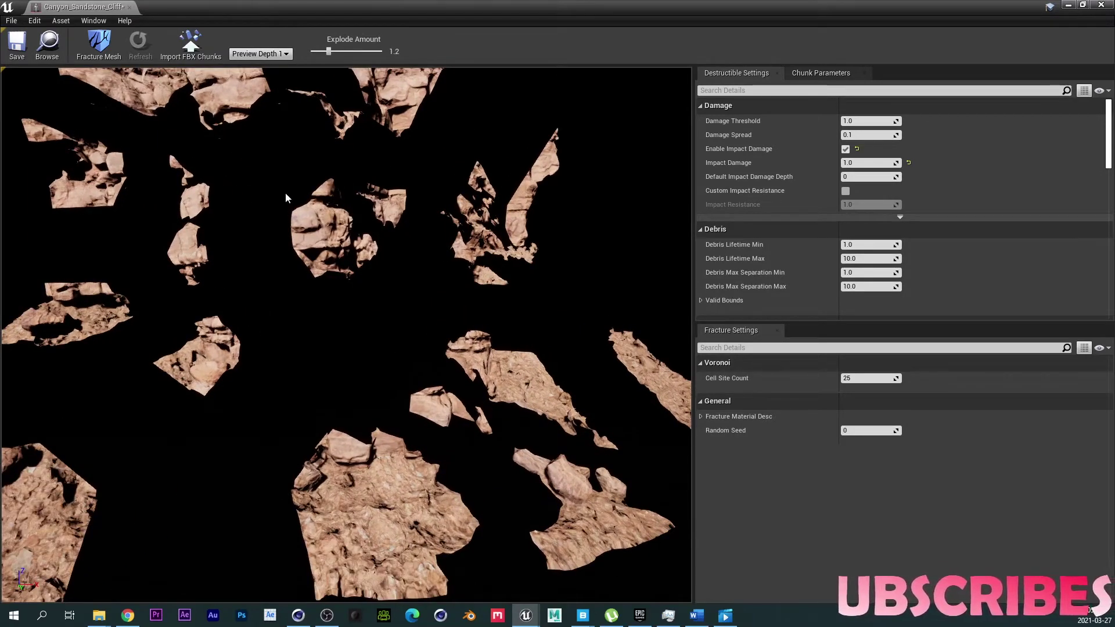
drag(329, 51, 289, 58)
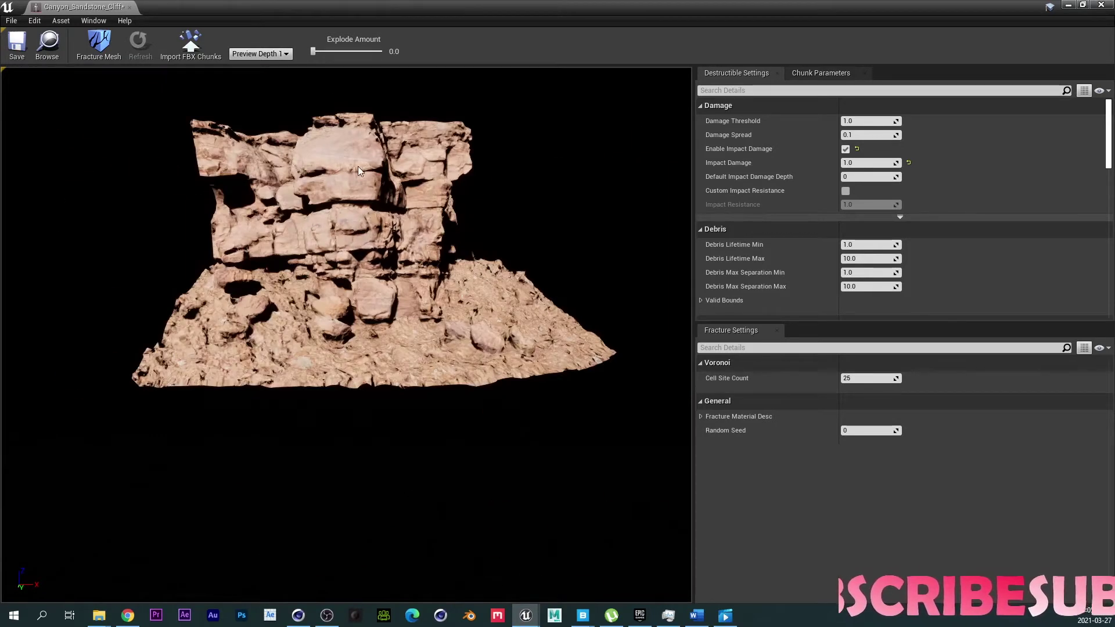
click(17, 45)
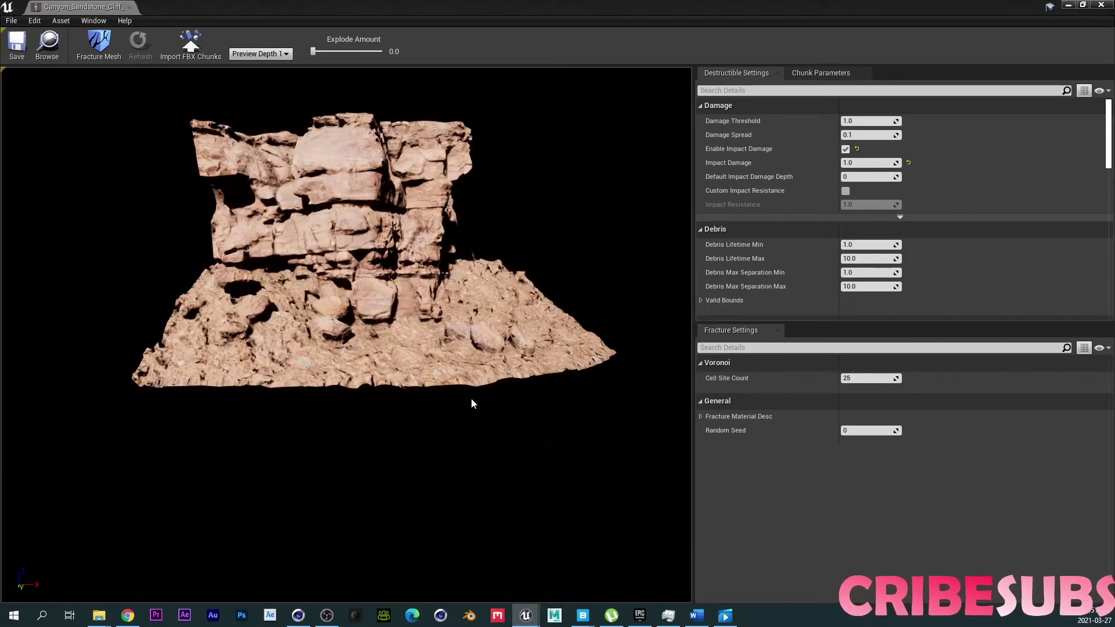
click(1103, 5)
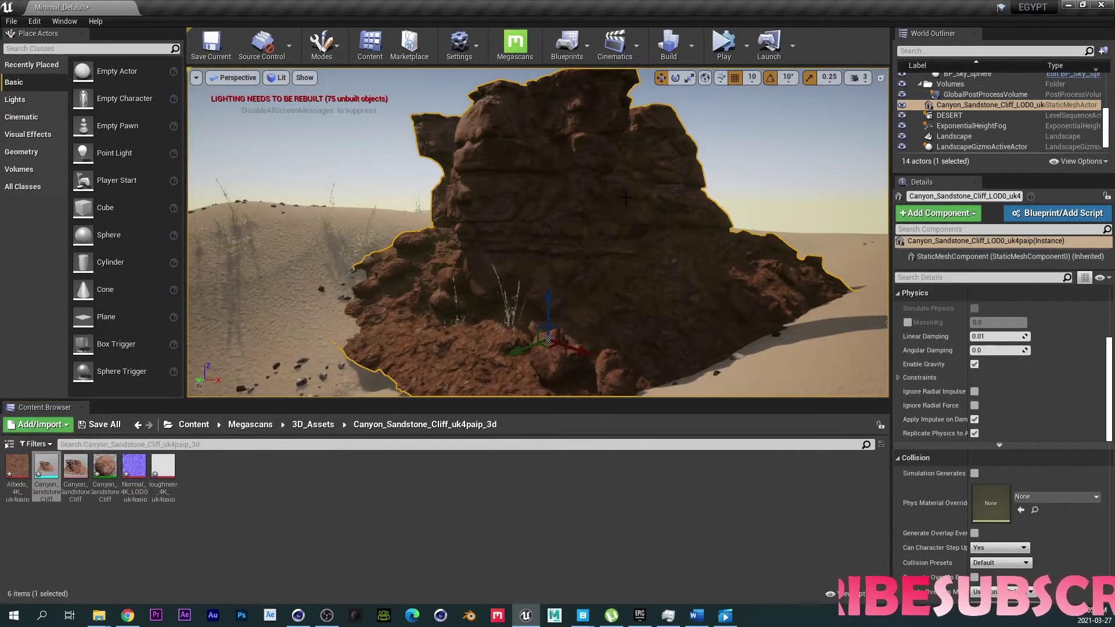
- Delete the original cliff actor, rename the destructible mesh canyondestroy, and place it in the level
key(Delete)
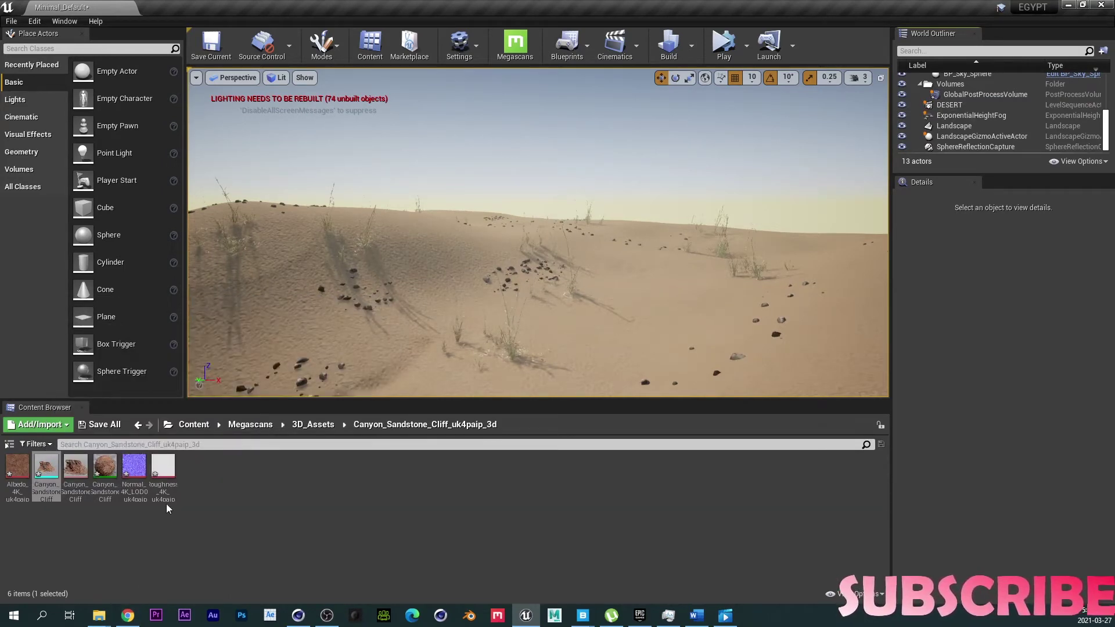
right_click(81, 471)
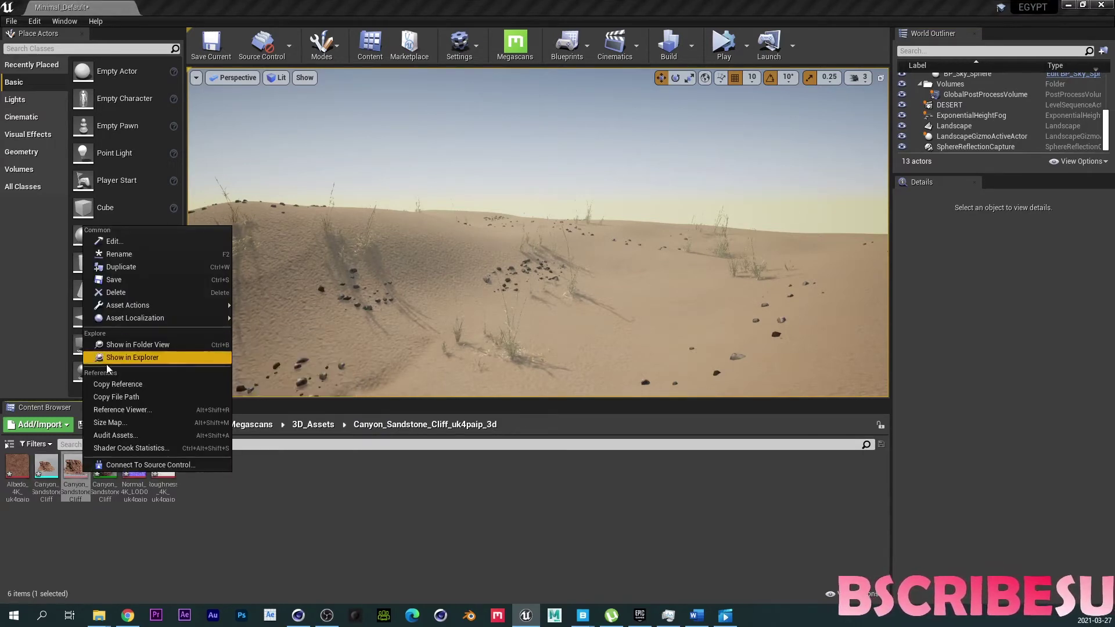
mouse_move(142, 318)
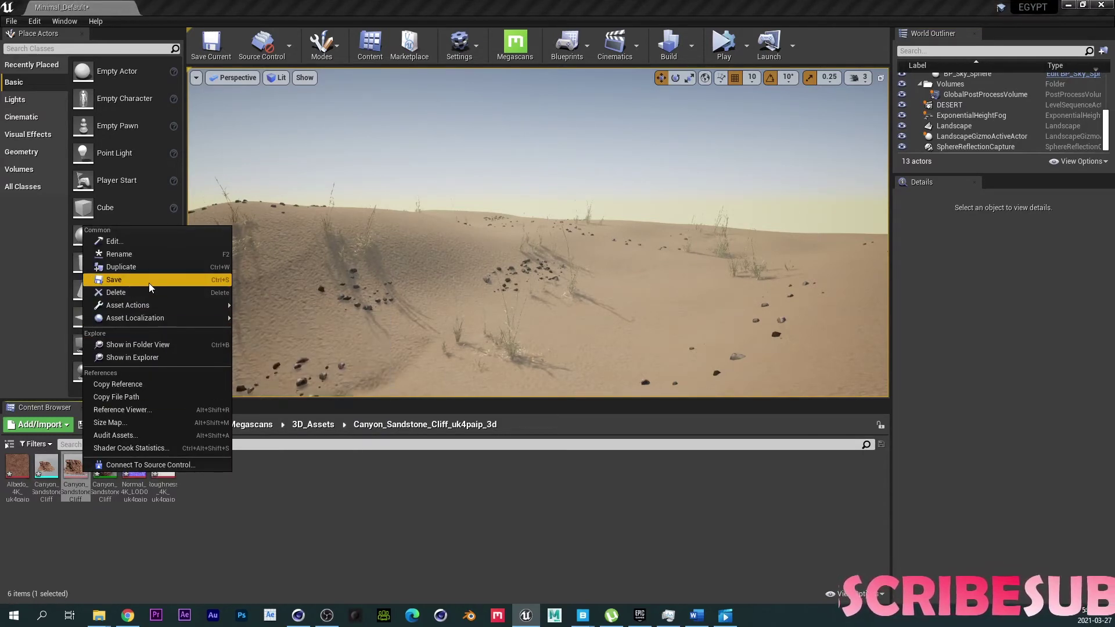
click(144, 256)
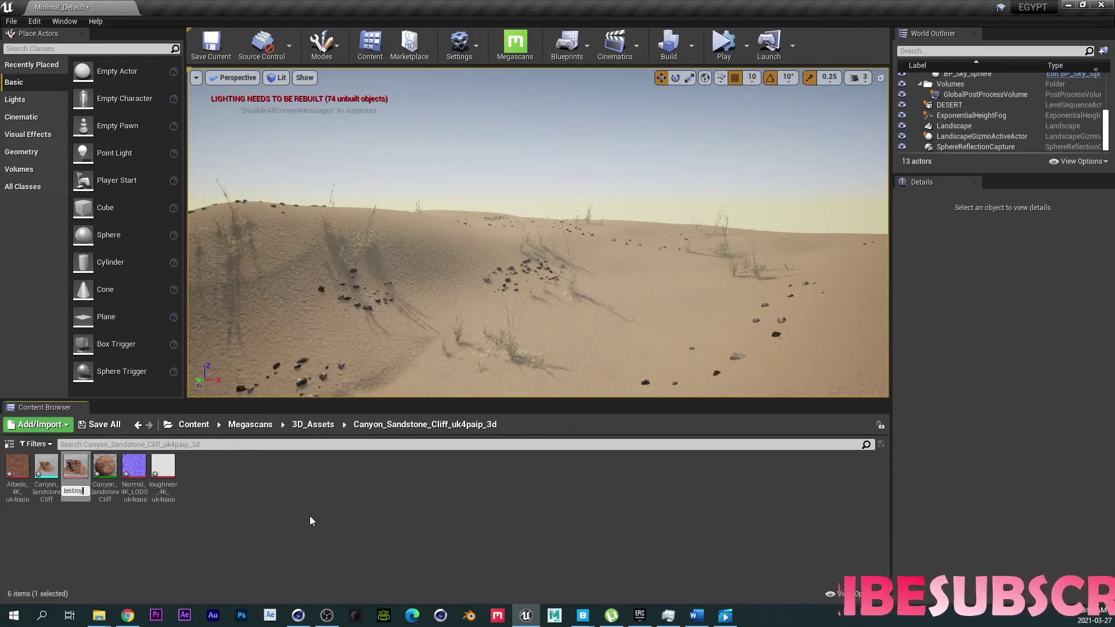
key(Return)
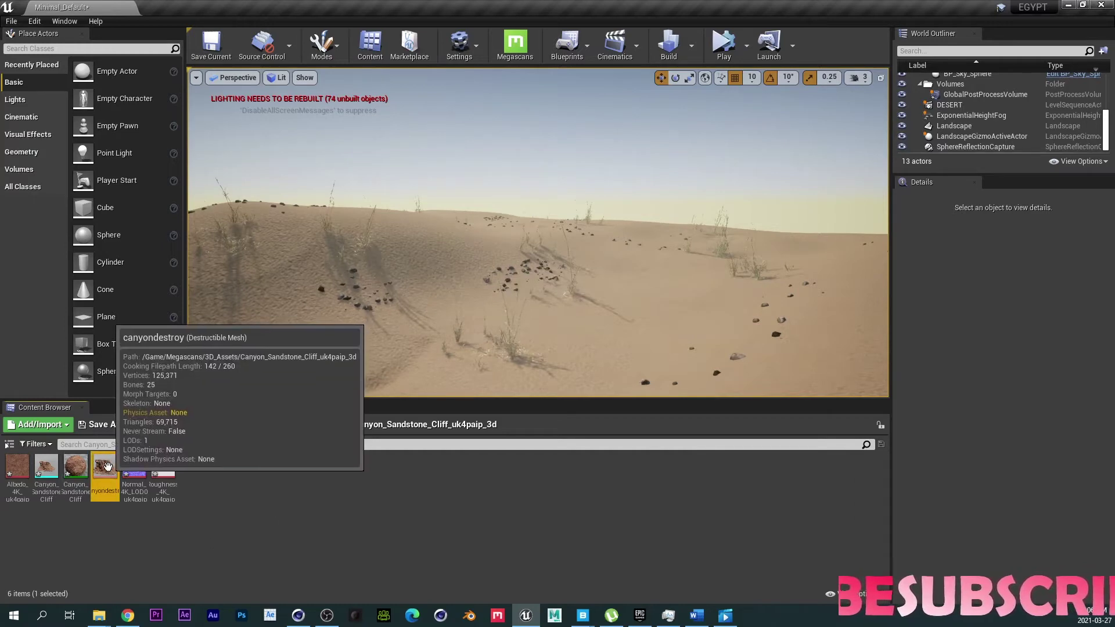
drag(105, 467, 522, 326)
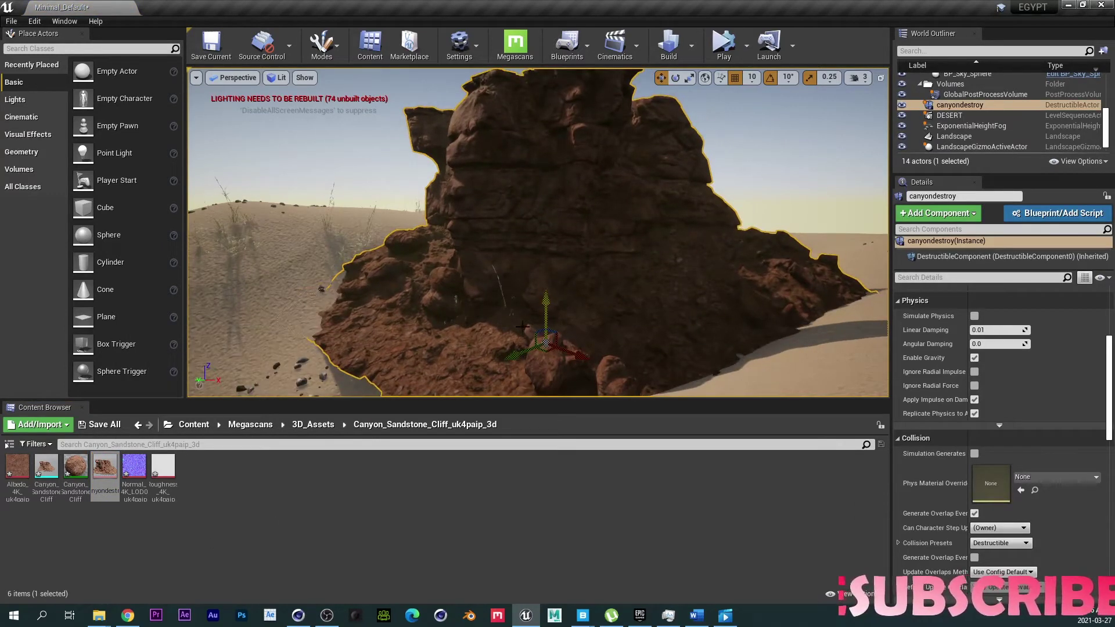
right_click(167, 562)
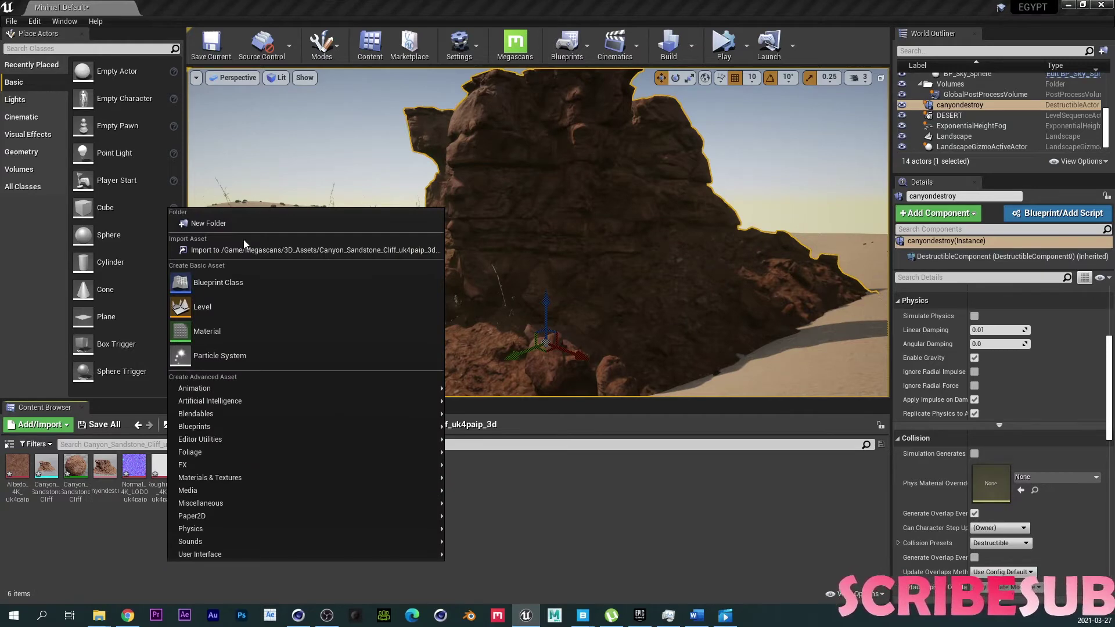
- Create an Actor Blueprint class named destroycanon and open it for editing
click(233, 280)
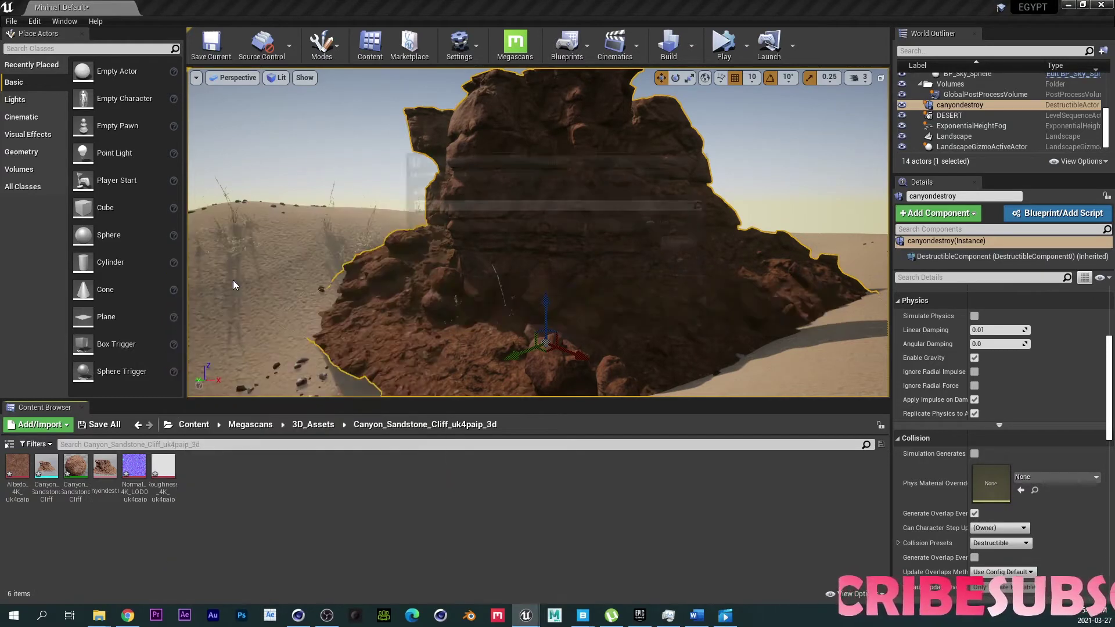
click(451, 194)
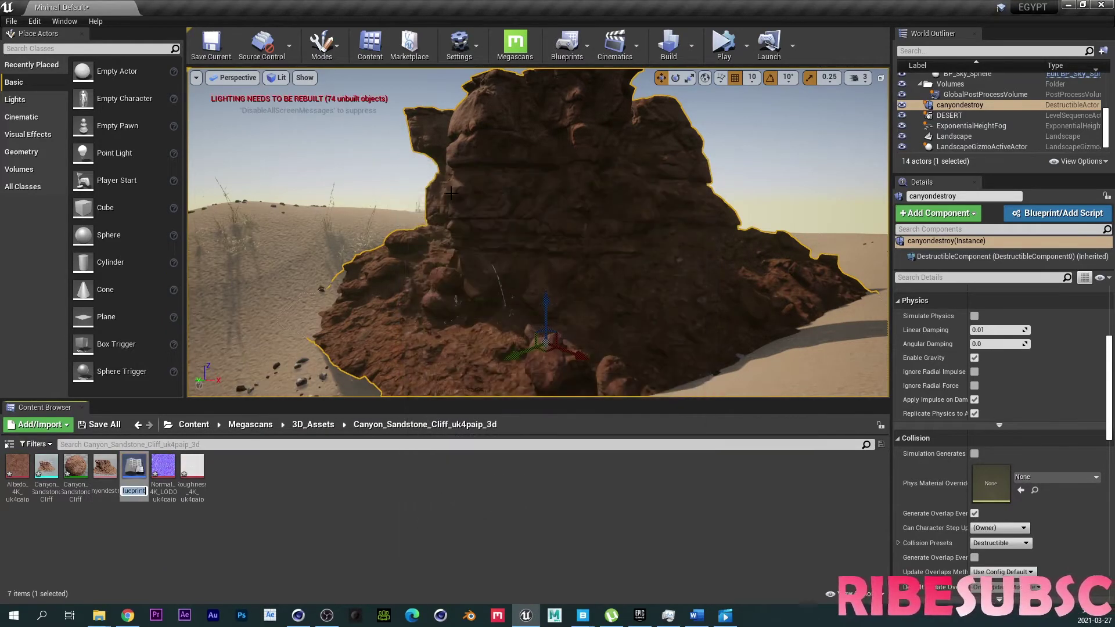
text(BP_canyondestroy)
key(Return)
double_click(143, 475)
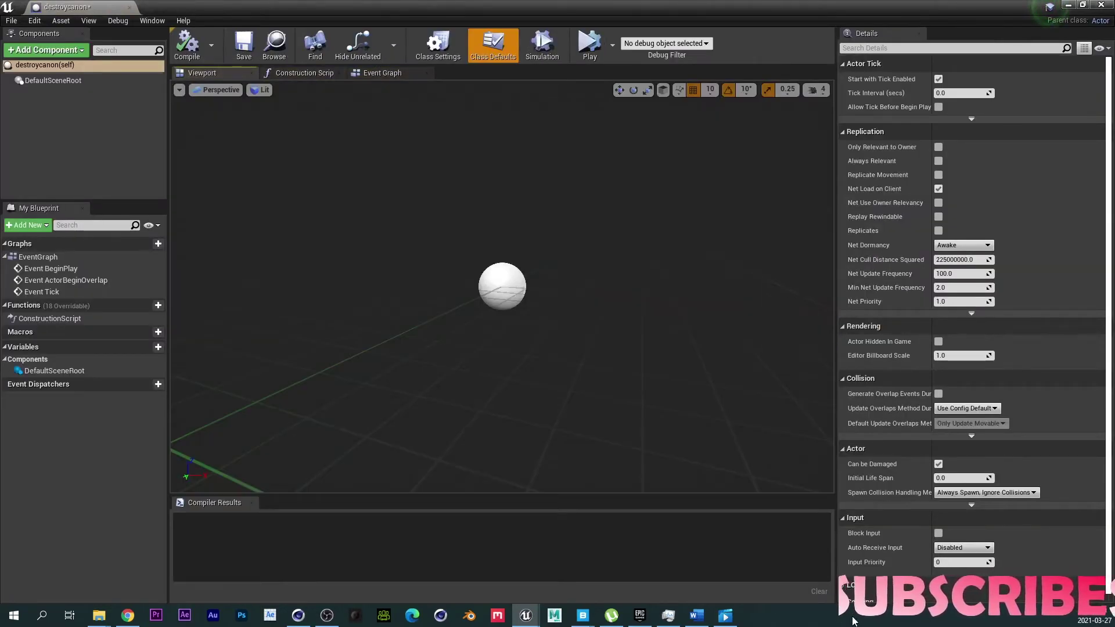
- Add canyondestroy as a Blueprint component and select the Event Graph's three default event nodes
drag(702, 4, 574, 193)
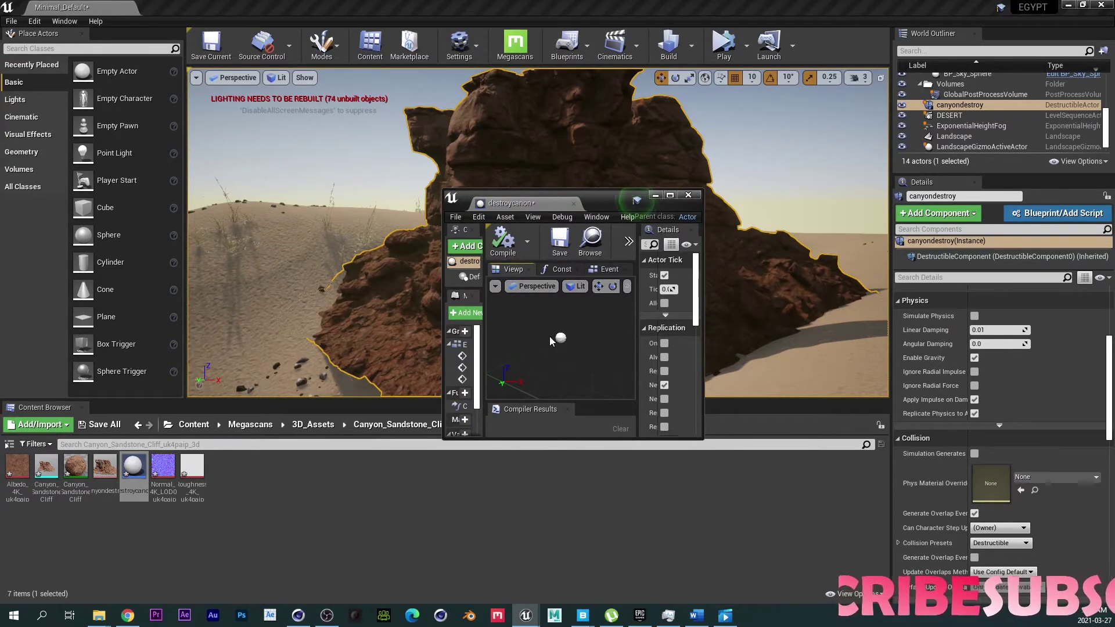
drag(104, 466, 568, 360)
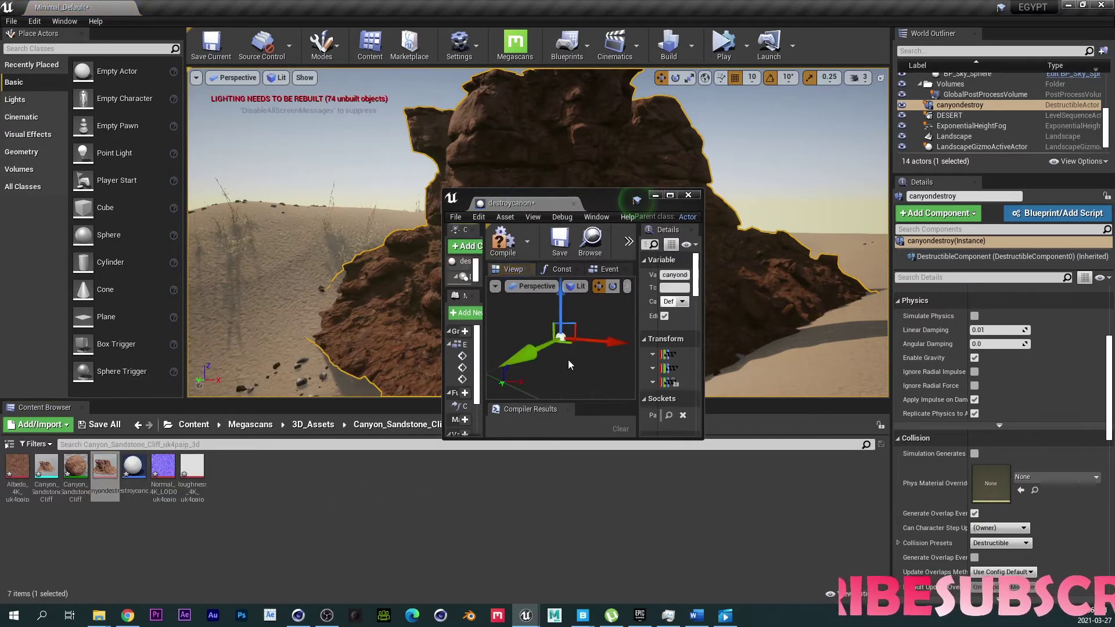
click(670, 195)
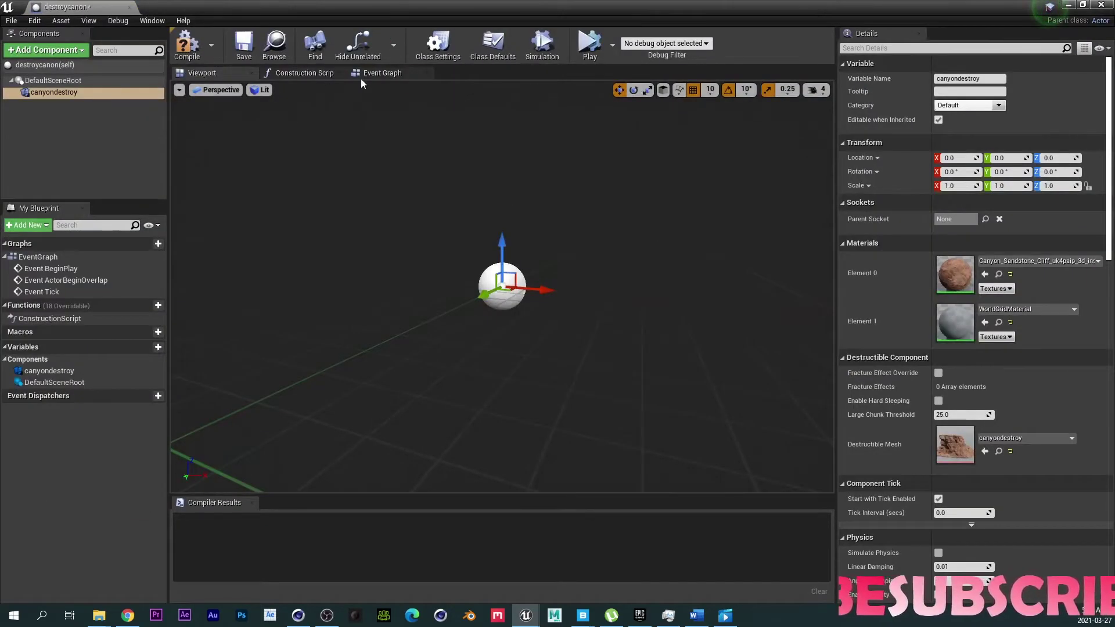
click(382, 73)
drag(424, 157, 565, 420)
- Delete the default event nodes, then add and remove a canyondestroy getter node
key(Delete)
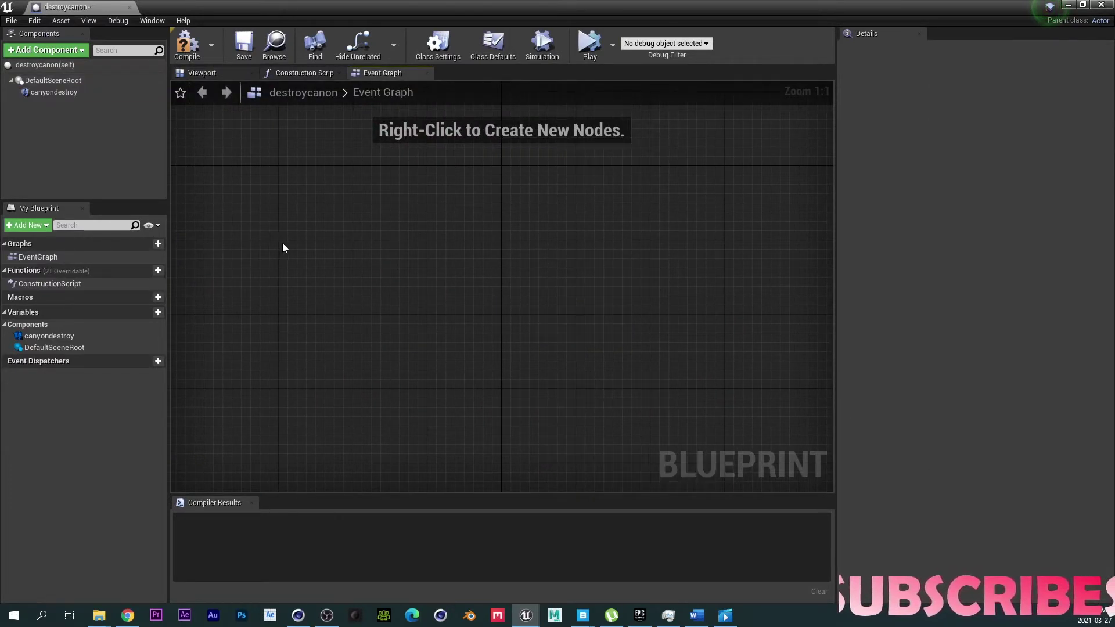
right_click(309, 222)
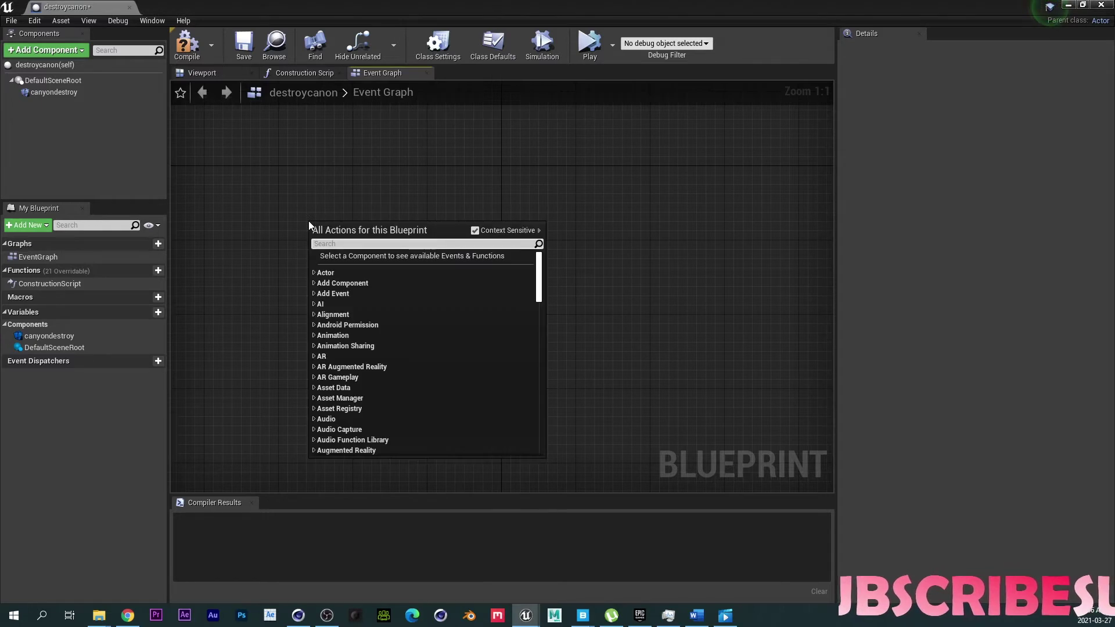
text(com)
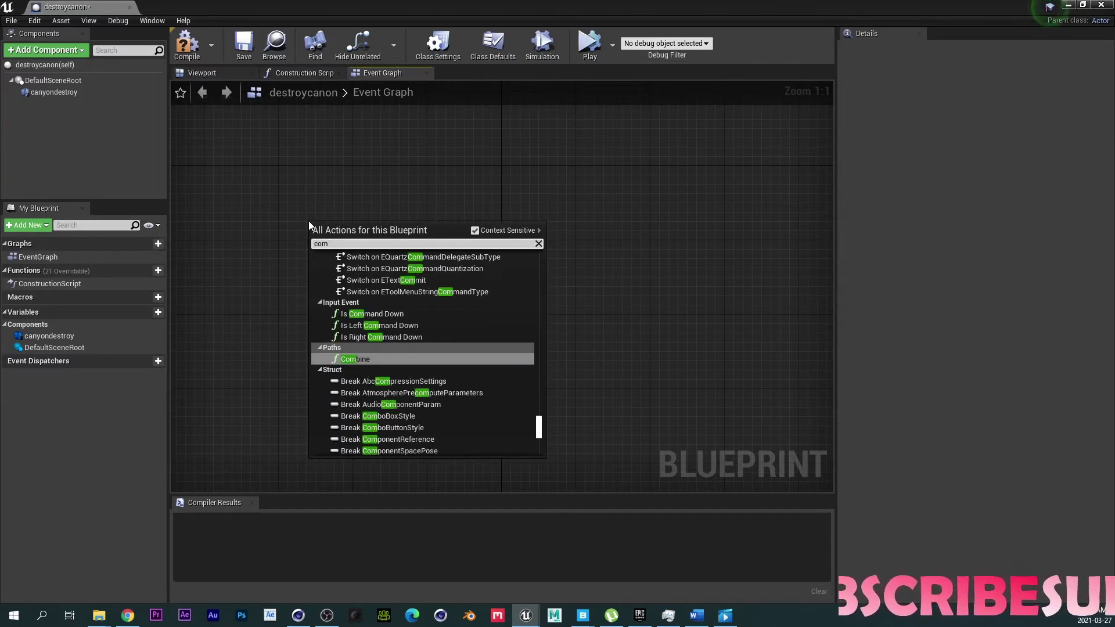
text(ponent be)
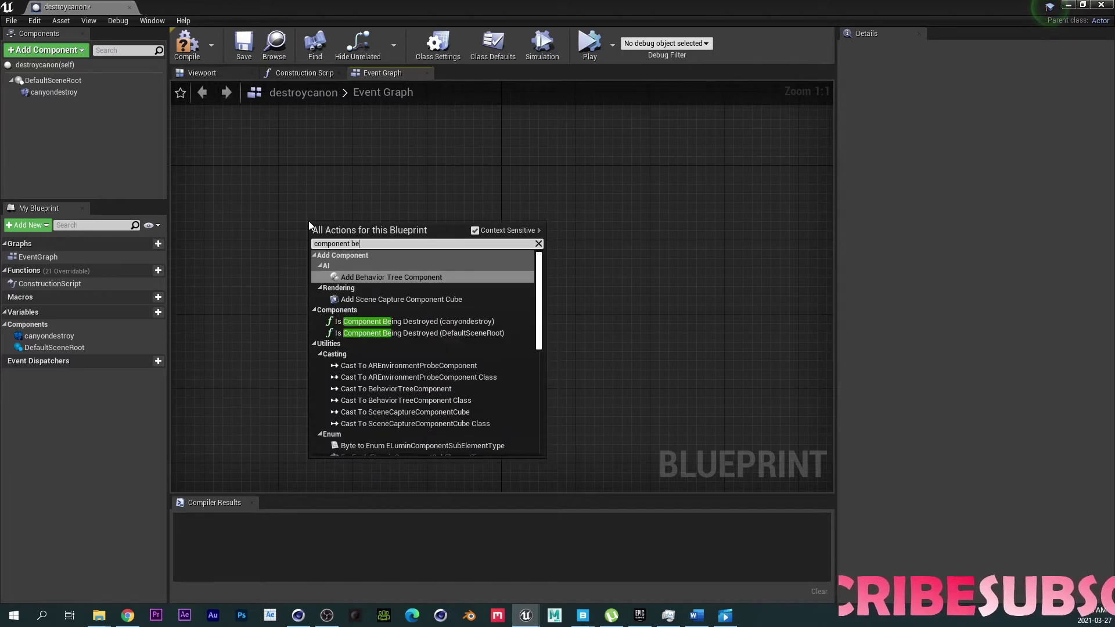
key(BackSpace)
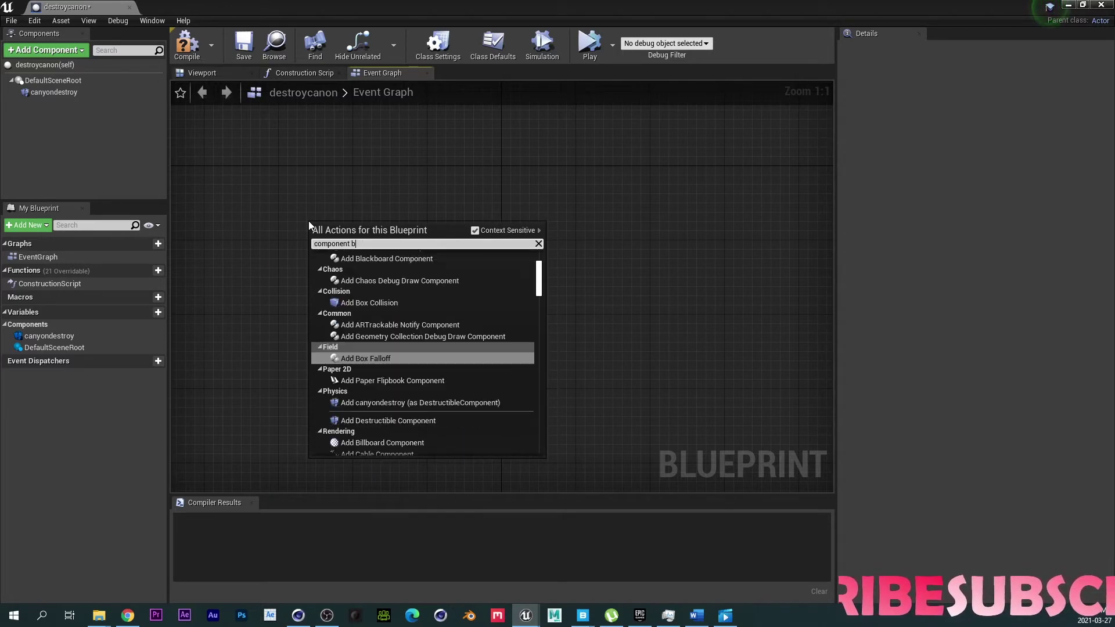
key(BackSpace)
key(BackSpace)
key(BackSpace)
key(BackSpace)
key(BackSpace)
key(BackSpace)
key(BackSpace)
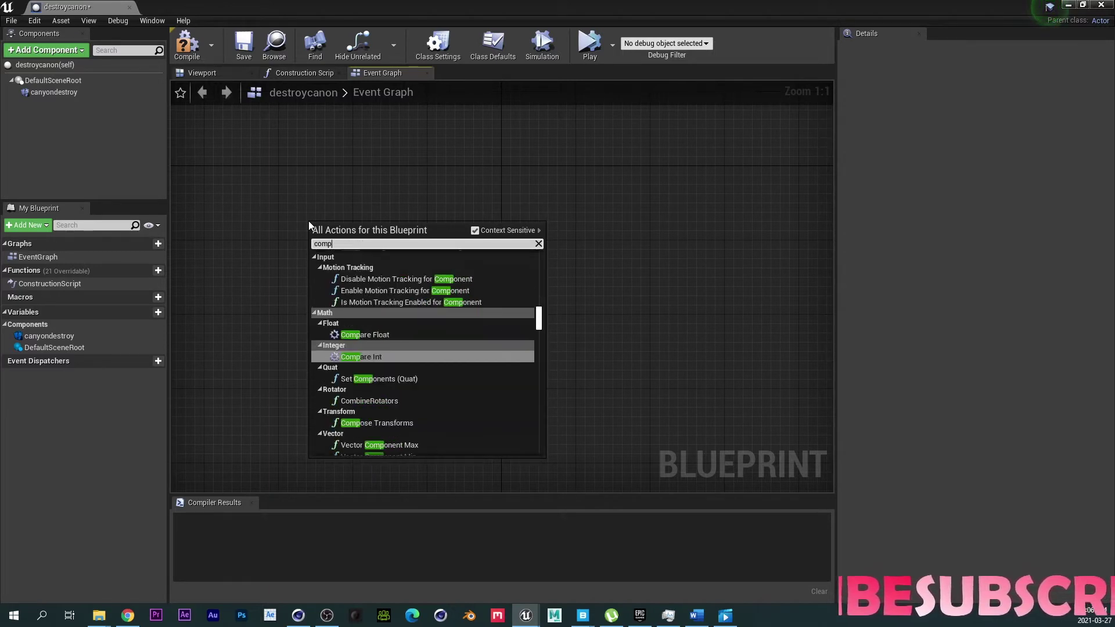
key(BackSpace)
key(BackSpace)
key(BackSpace)
key(BackSpace)
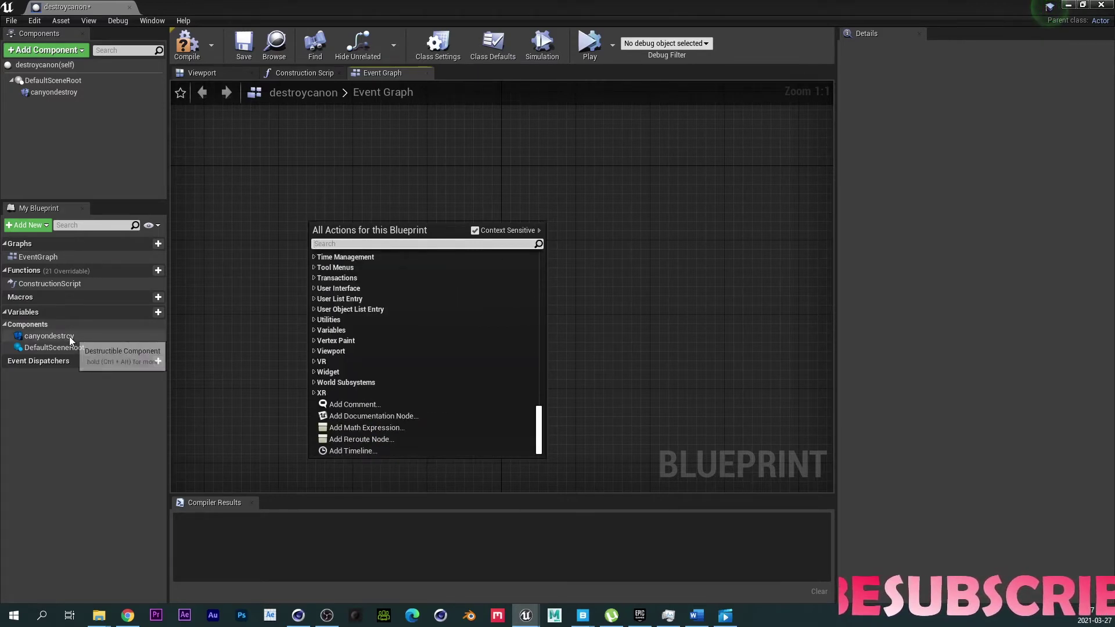
drag(68, 336, 357, 298)
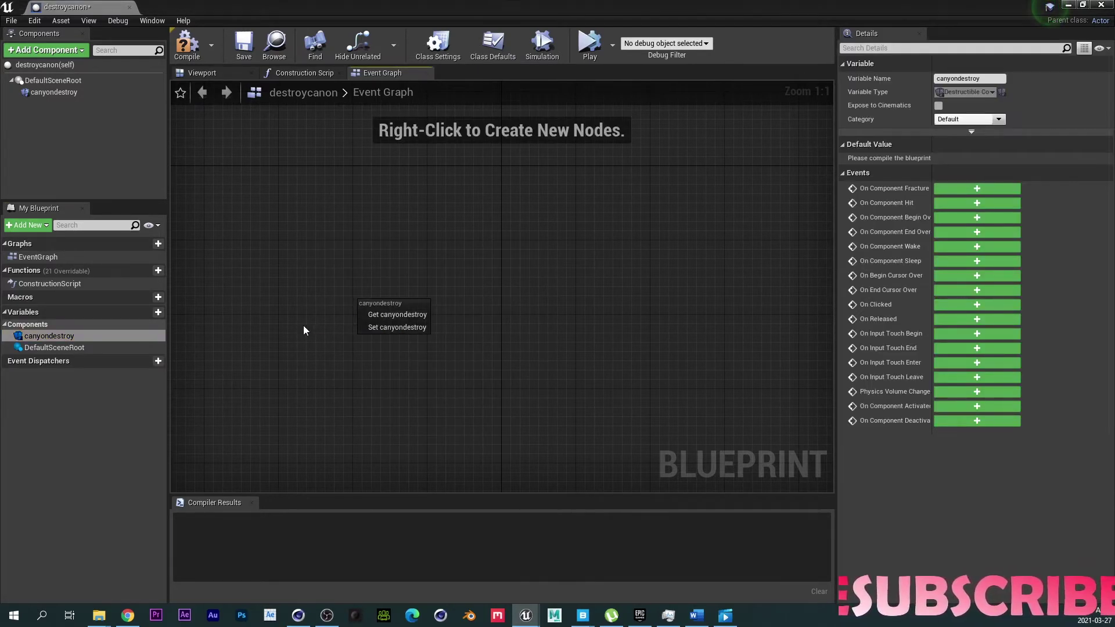
click(372, 314)
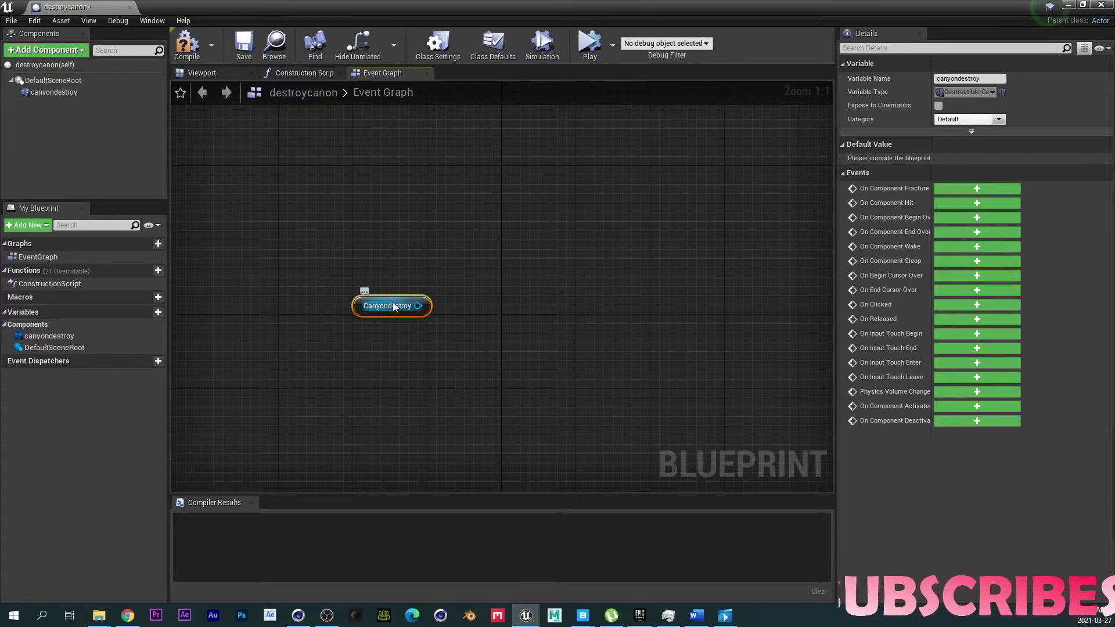
key(Delete)
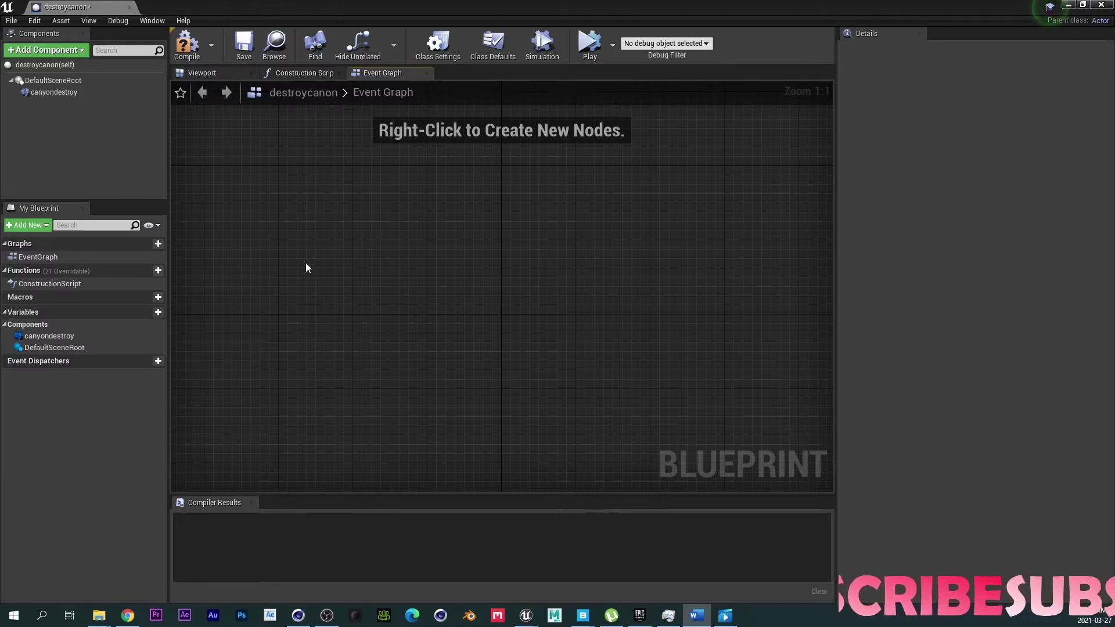
- Search the action list for 'on component be', dismiss it, and widen the floating Blueprint editor
right_click(326, 225)
text(on)
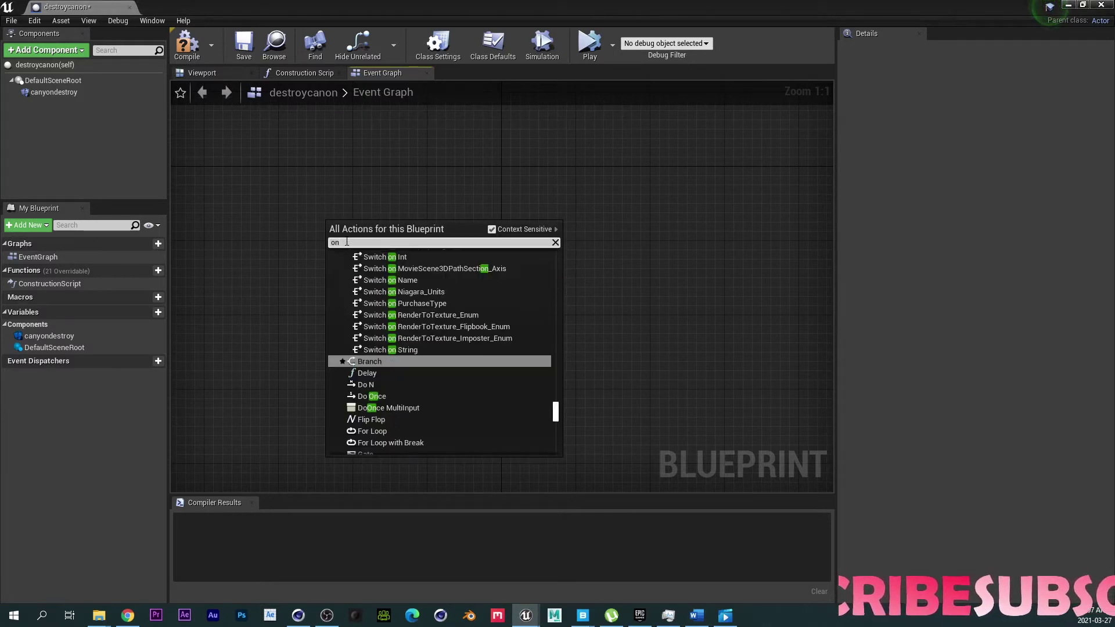
text( compo)
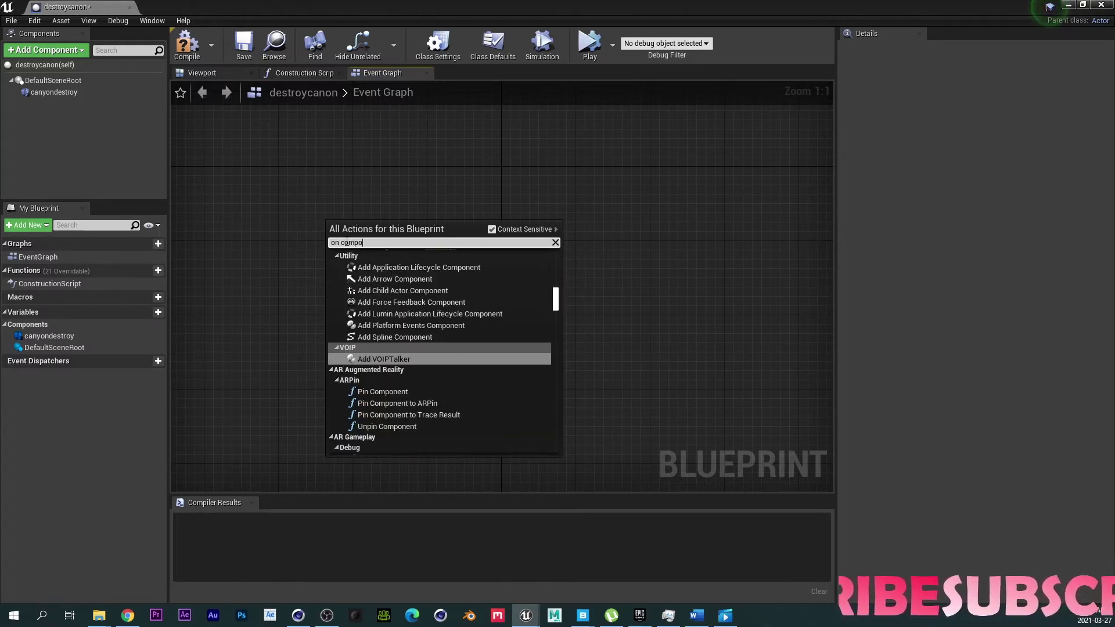
text(nent be)
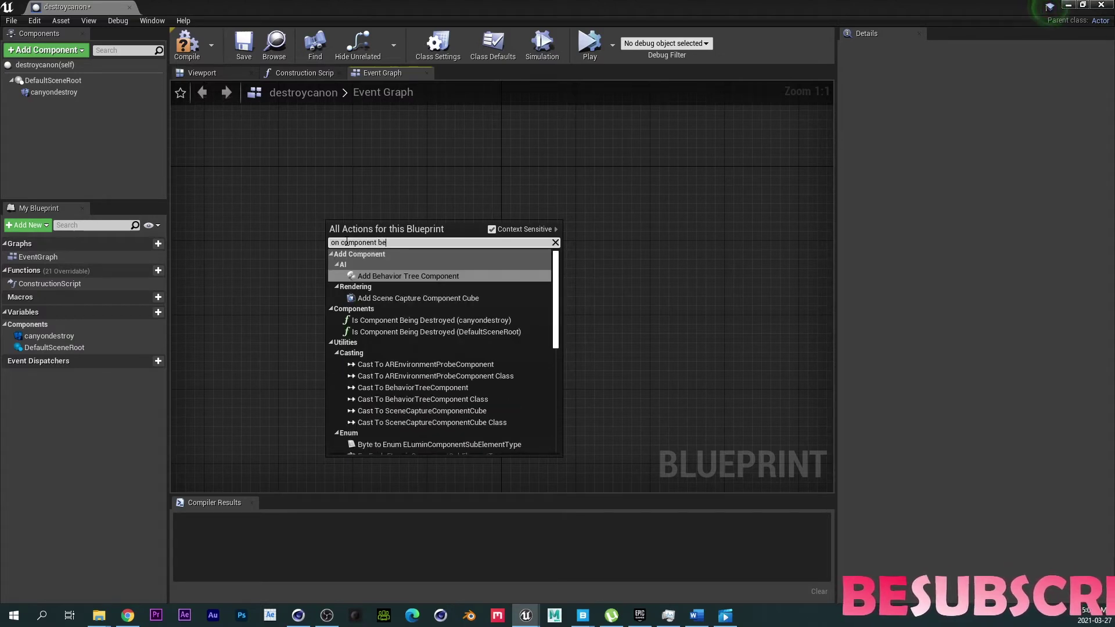
key(BackSpace)
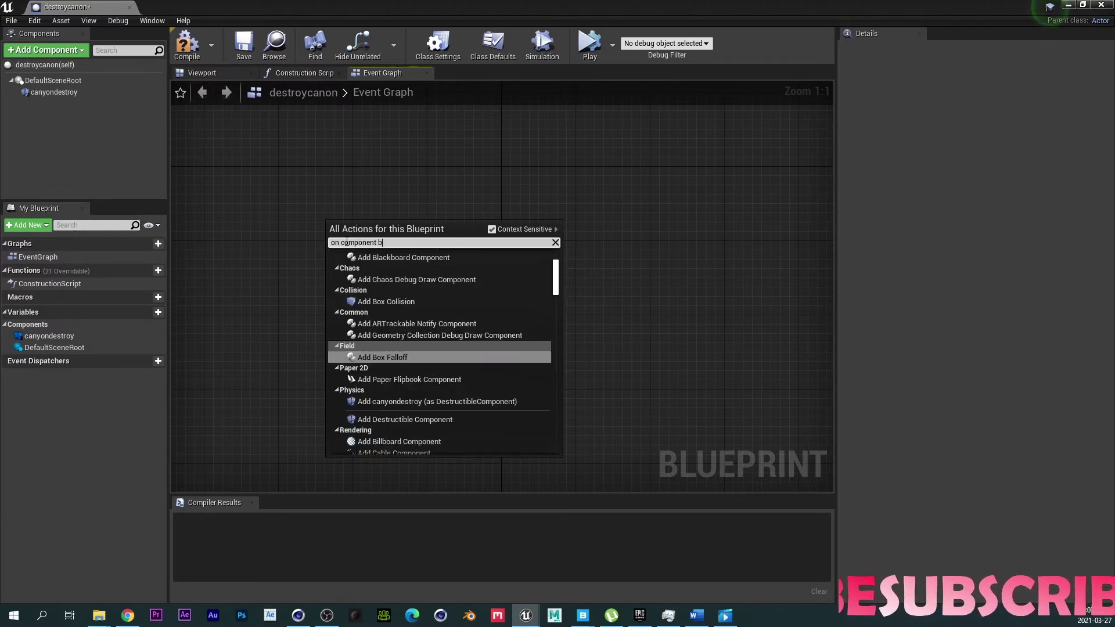
text(e)
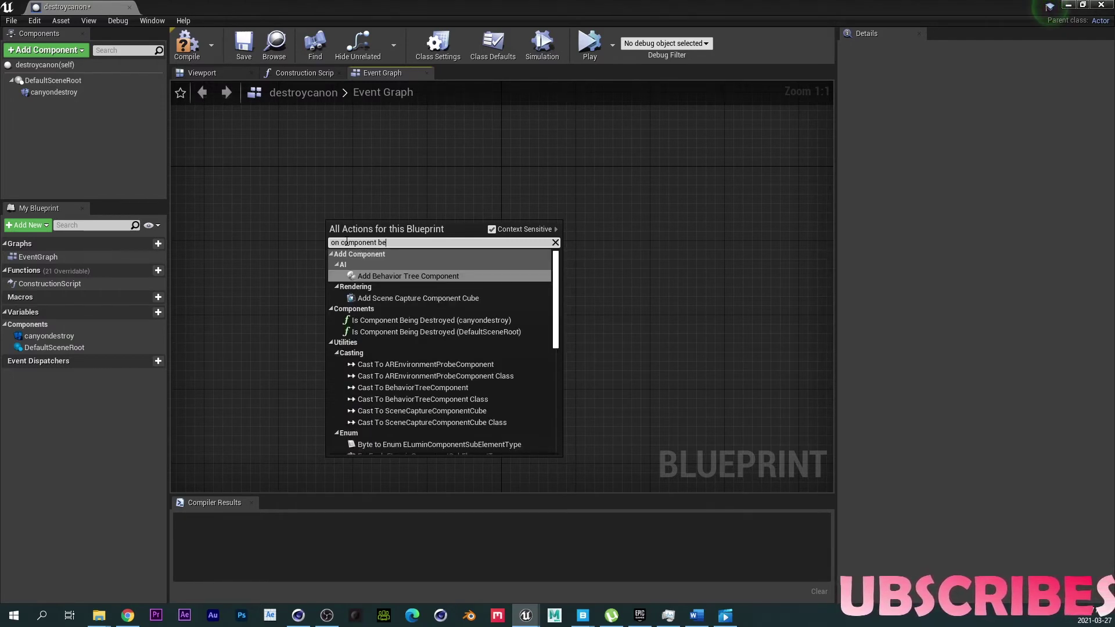
click(635, 261)
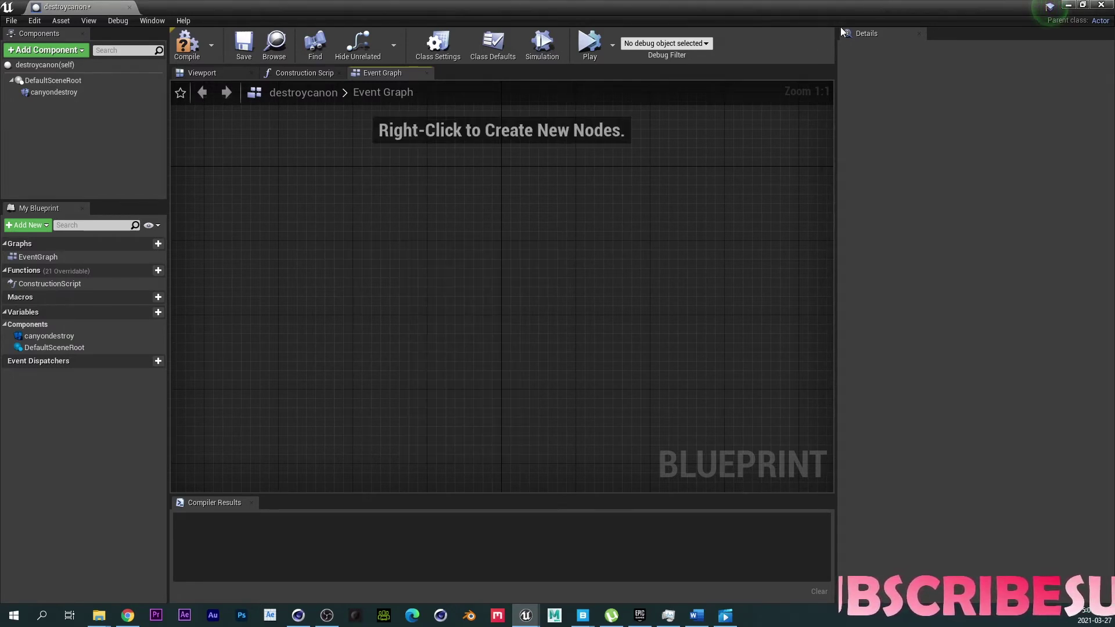
drag(953, 1, 569, 128)
drag(699, 174, 954, 169)
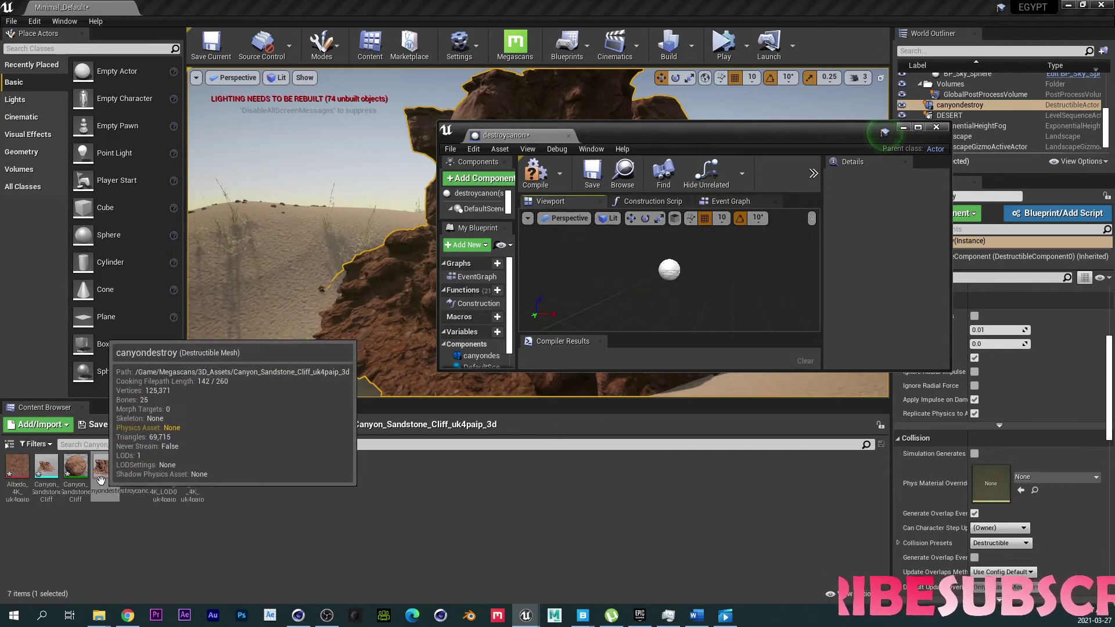
- Drag the canyondestroy mesh into the destroycanon Blueprint viewport, adding canyondestroy1 and canyondestroy2
drag(100, 476, 626, 273)
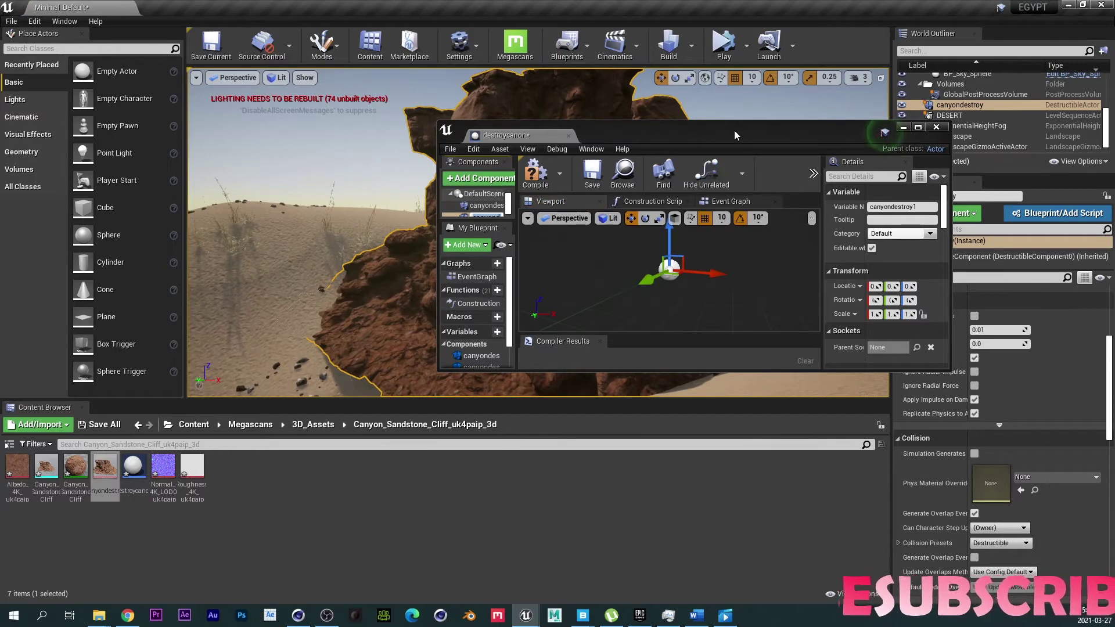
click(904, 126)
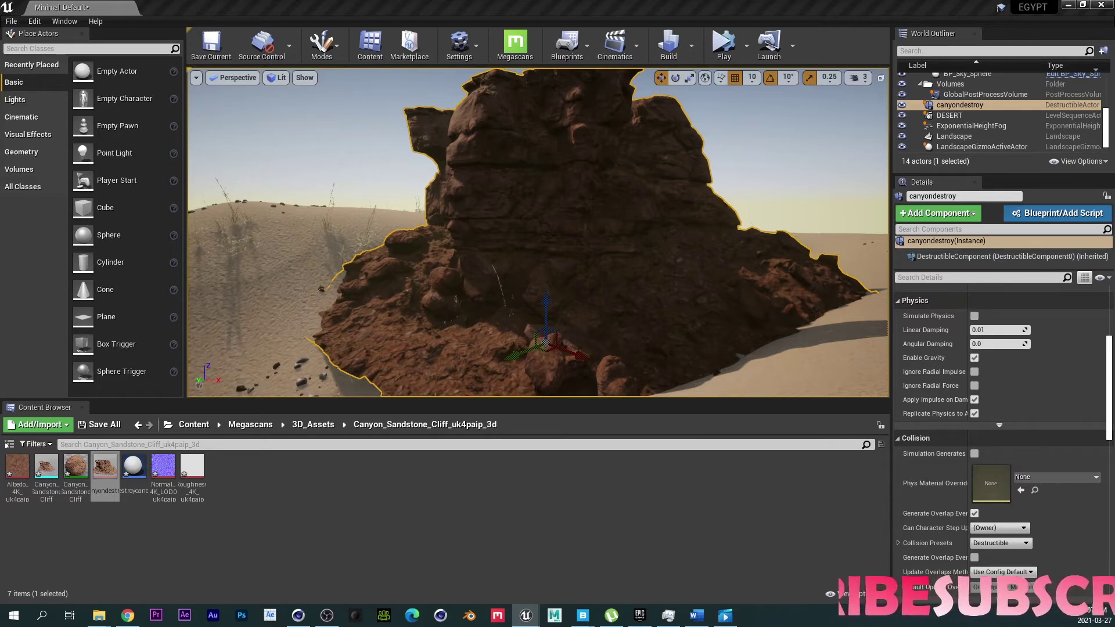
drag(1008, 227, 442, 2)
- Add an On Component Begin Overlap (canyondestroy2) event node via the 'component be' search
right_click(331, 251)
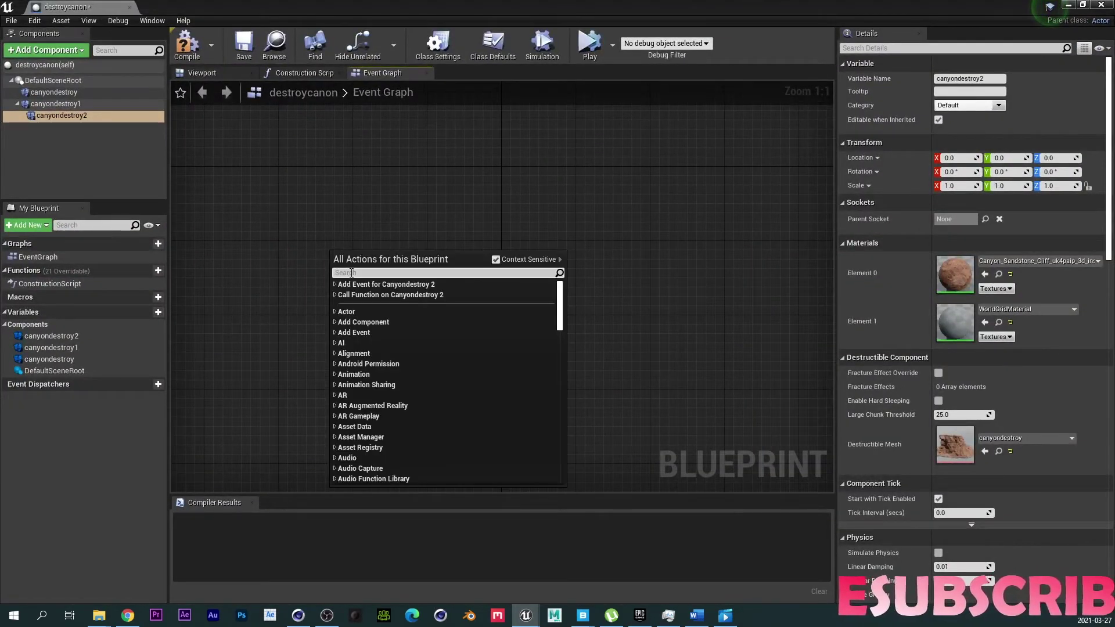
text(compon)
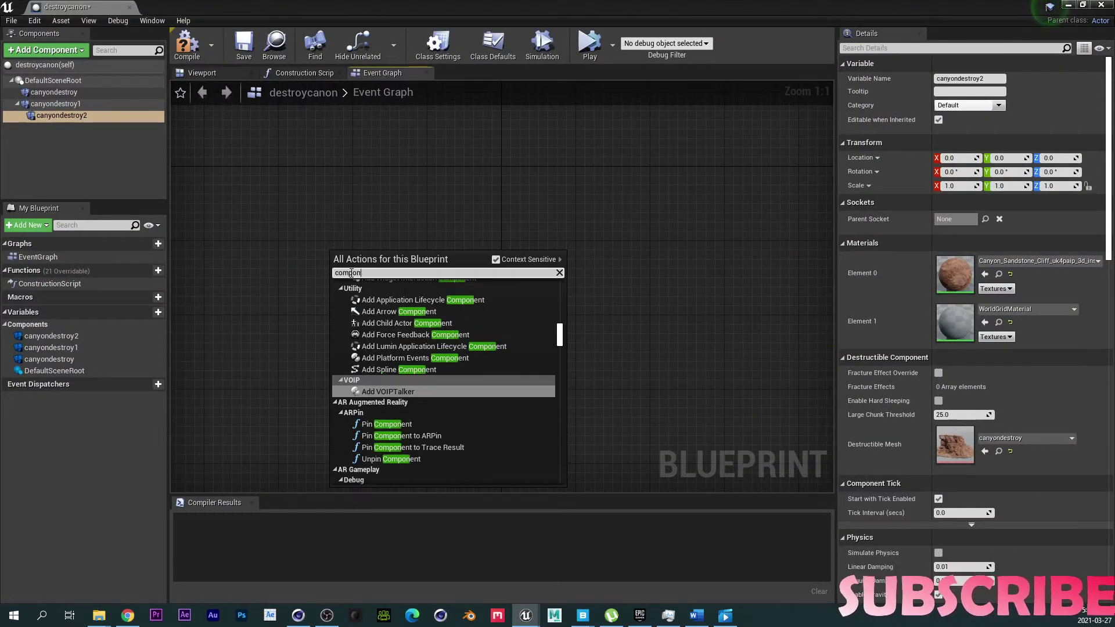
text(ent be)
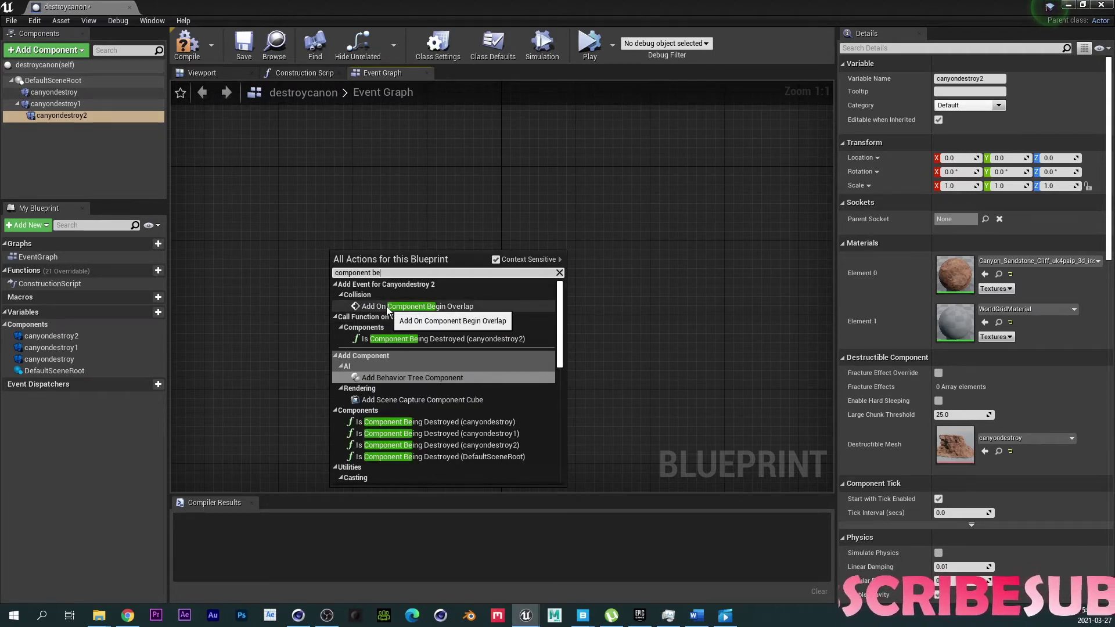
click(422, 307)
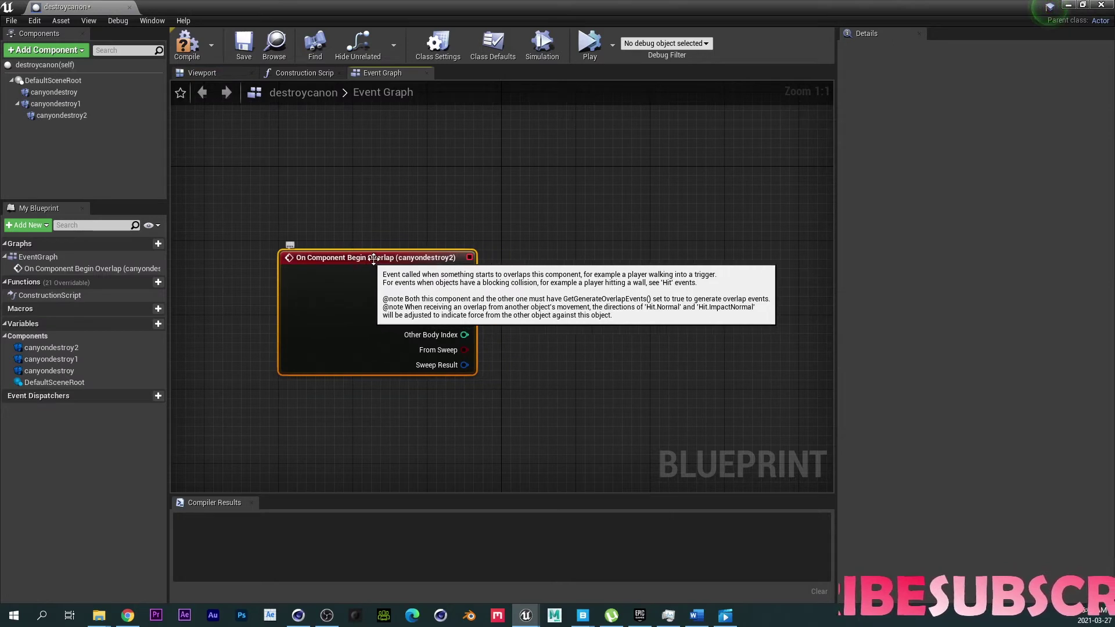
drag(531, 6, 527, 168)
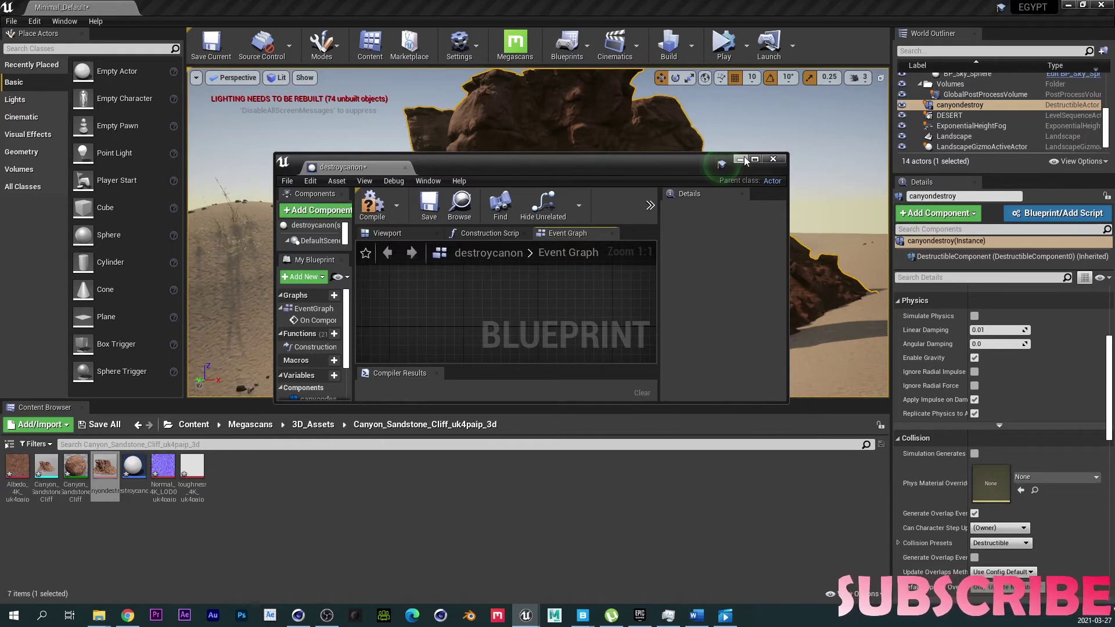
double_click(690, 172)
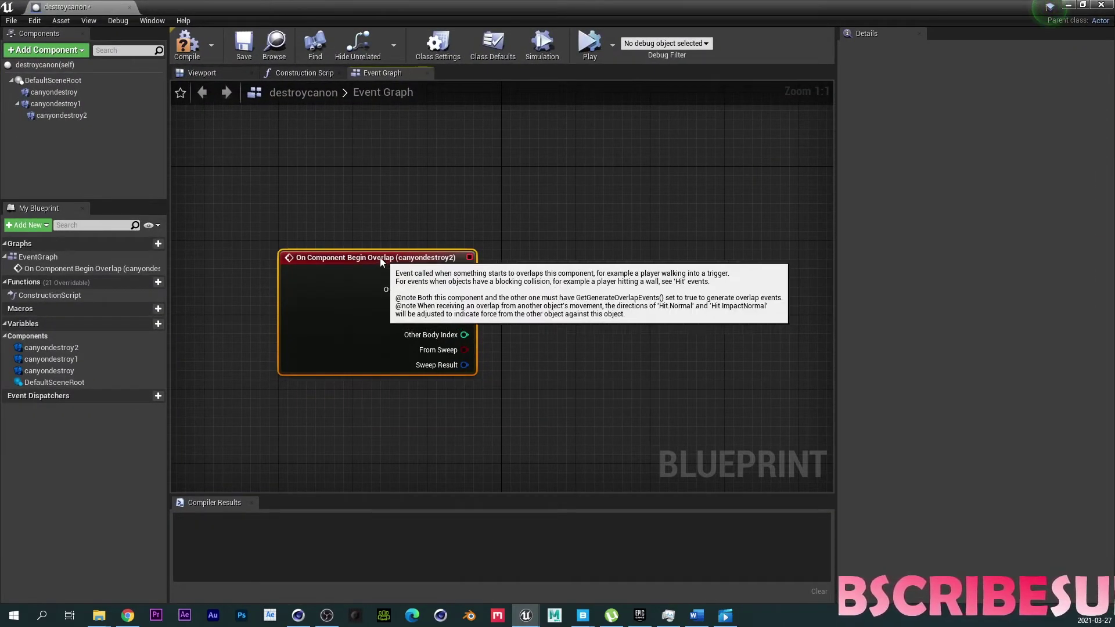
- Attach a Set Simulate Physics node to the overlap event's exec output
drag(397, 249, 351, 203)
drag(419, 227, 635, 242)
text(sim)
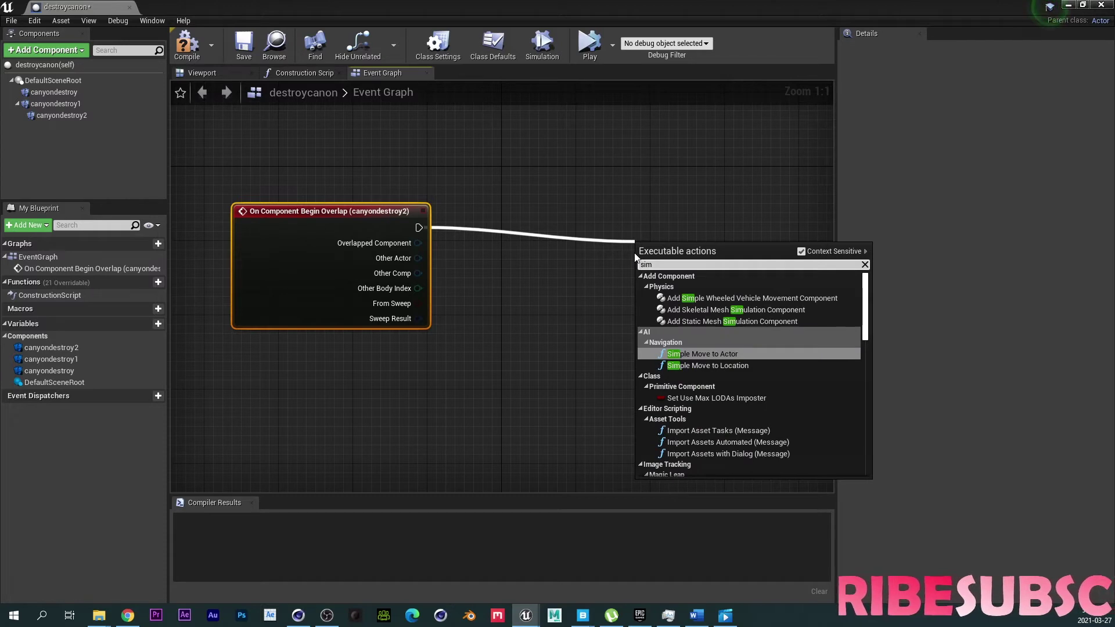
text(u)
click(682, 365)
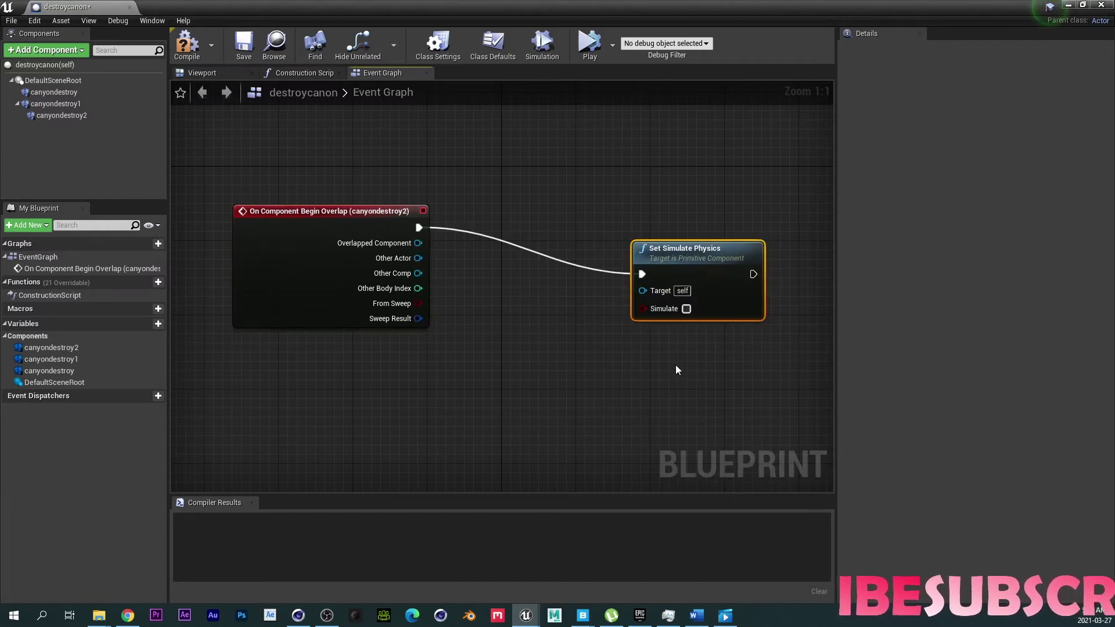
drag(681, 245, 672, 189)
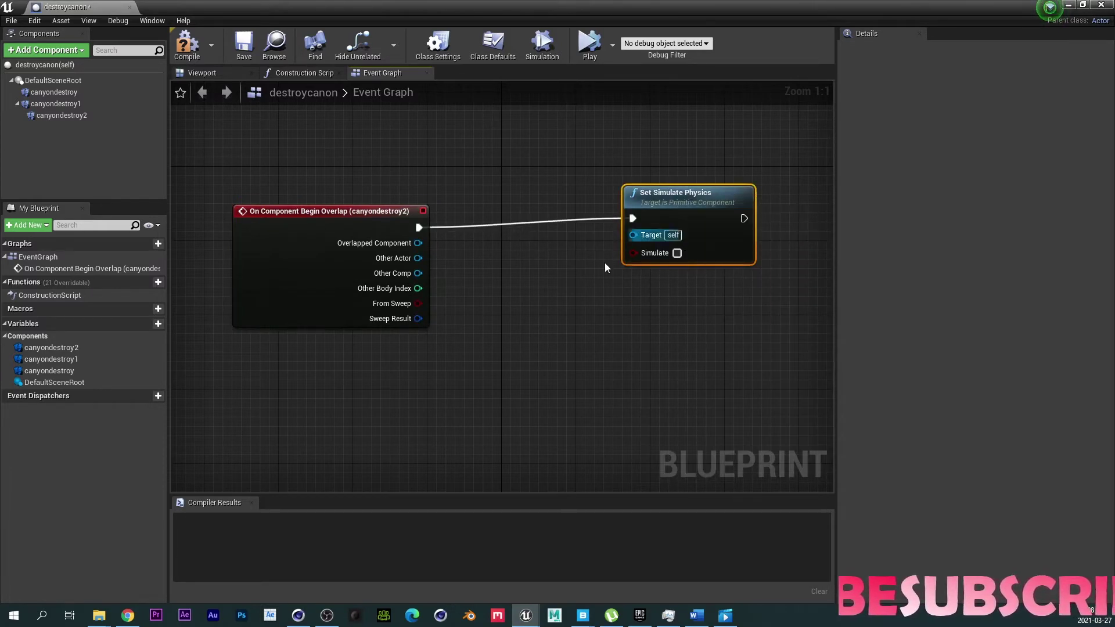
- Wire a Get Canyondestroy node into the physics node's Target, tick Simulate, and compile
right_click(513, 342)
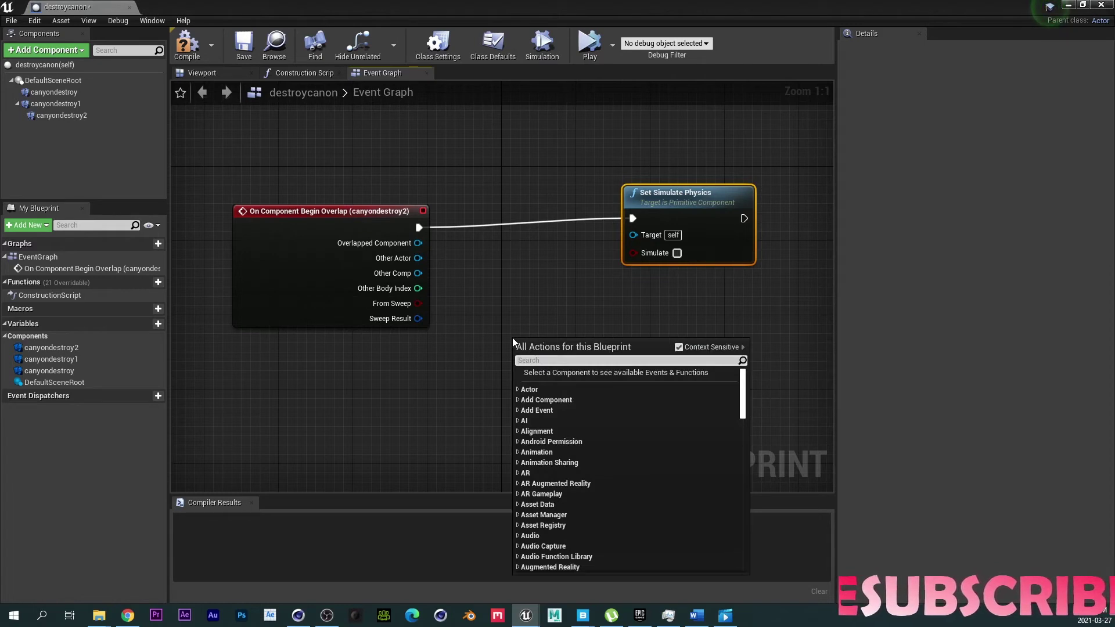
text(can)
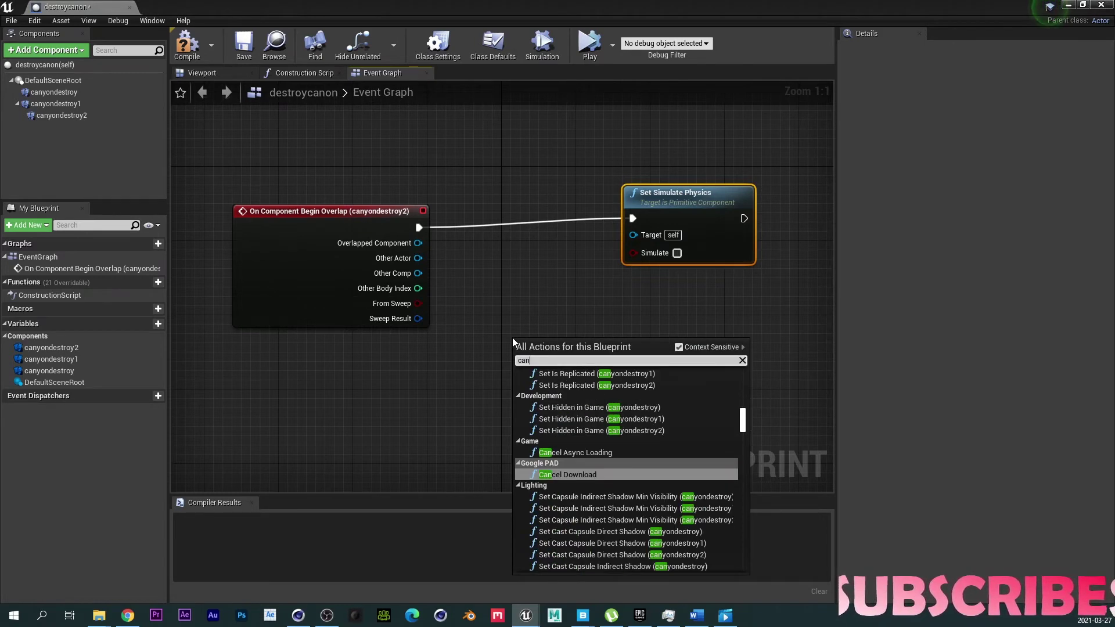
text(on d)
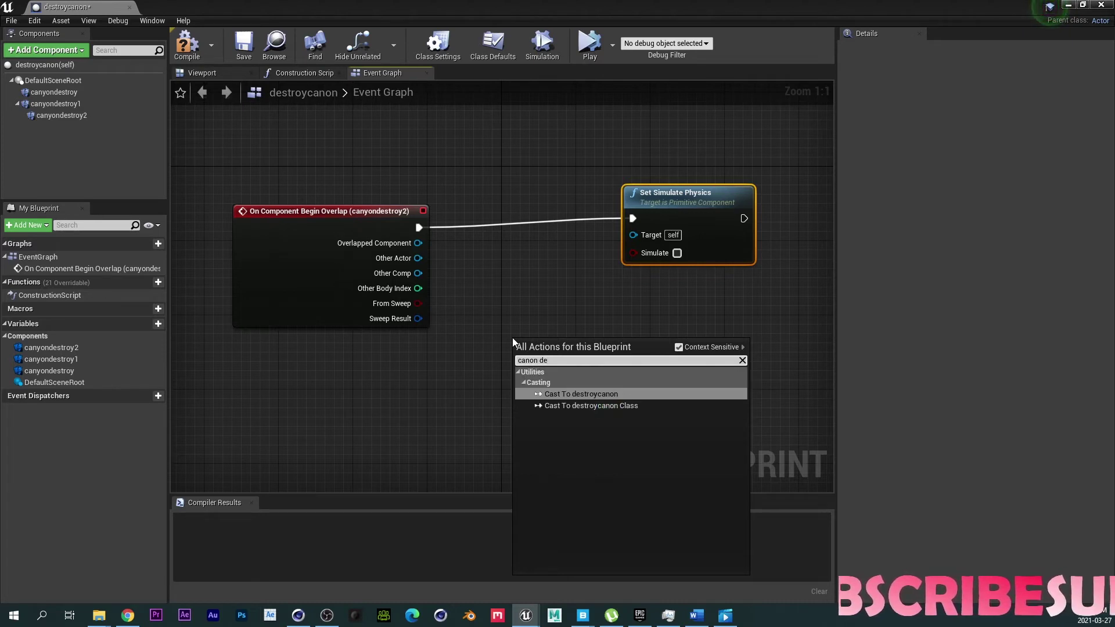
text(e)
key(BackSpace)
key(BackSpace)
key(BackSpace)
key(BackSpace)
key(BackSpace)
key(BackSpace)
key(BackSpace)
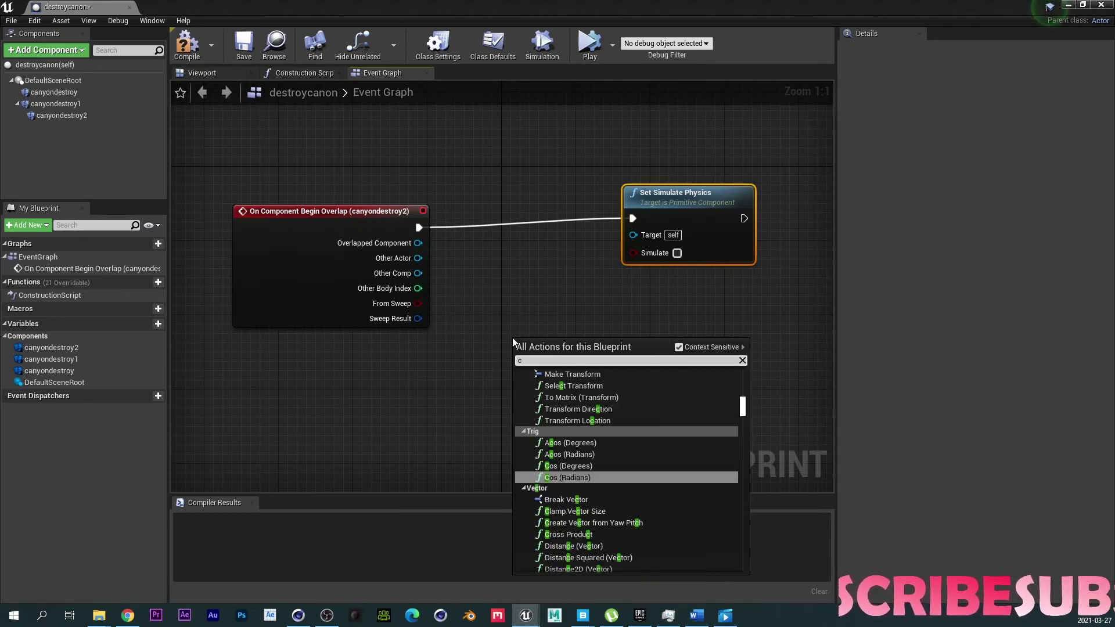
key(BackSpace)
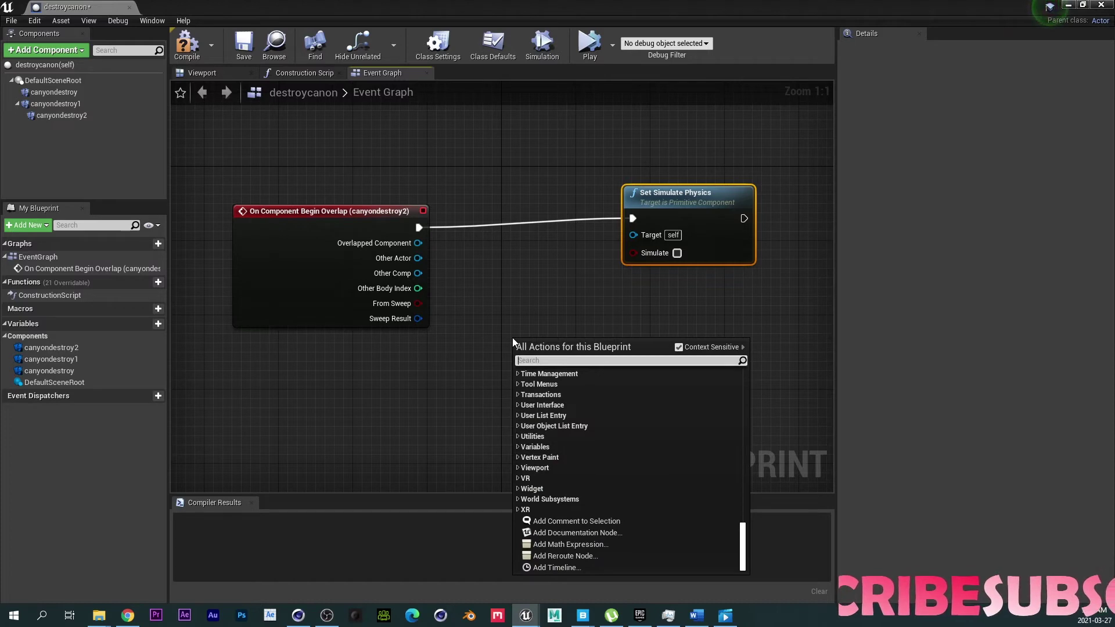
text(destr)
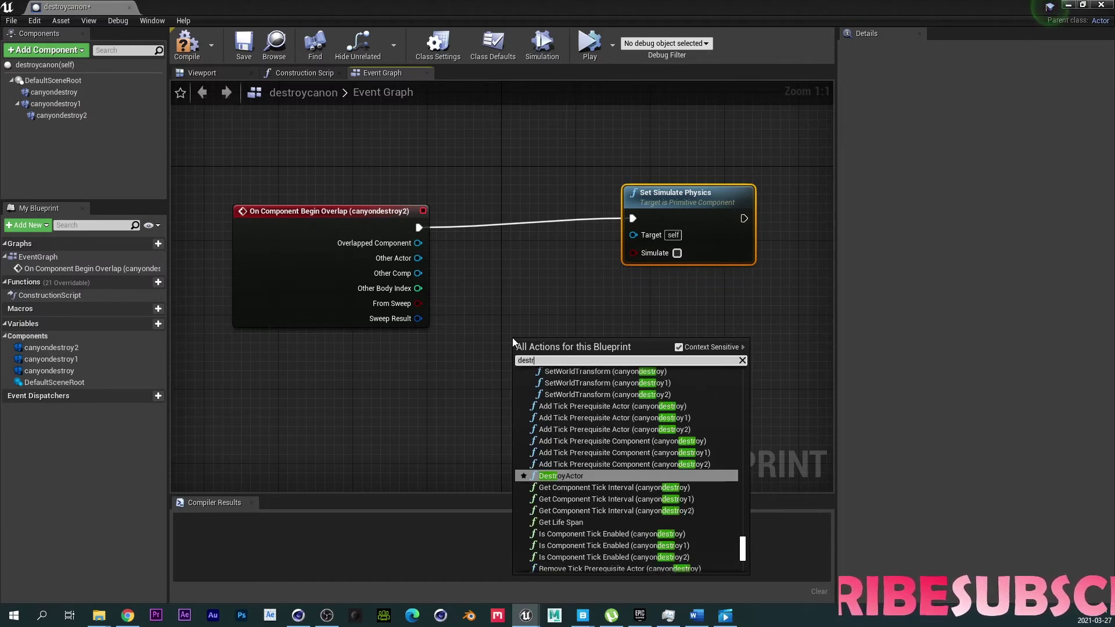
text(oy can)
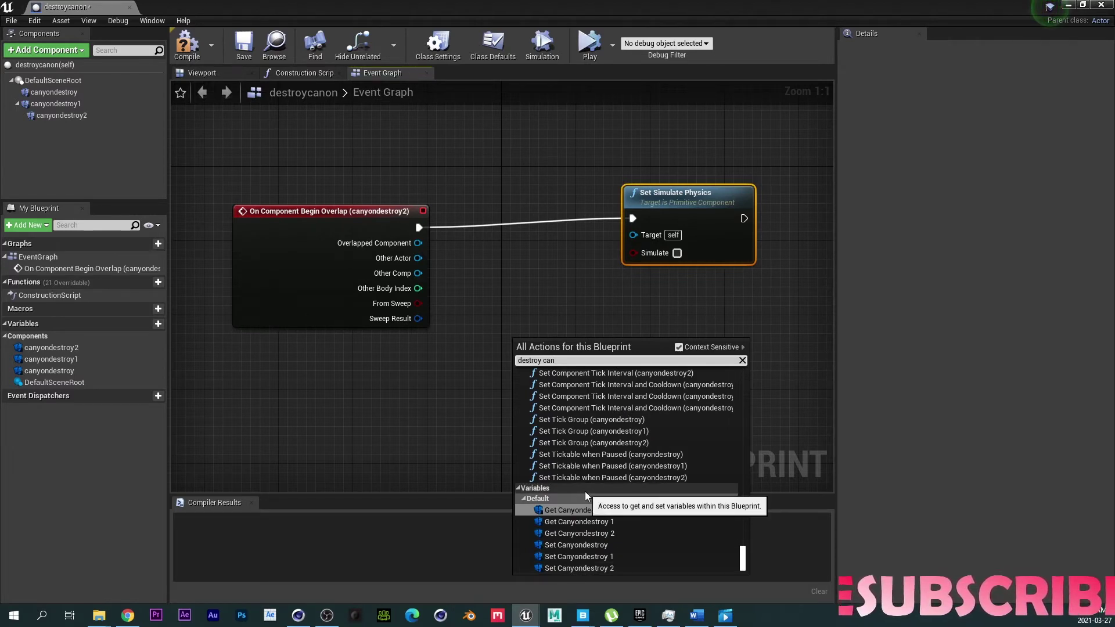
click(598, 512)
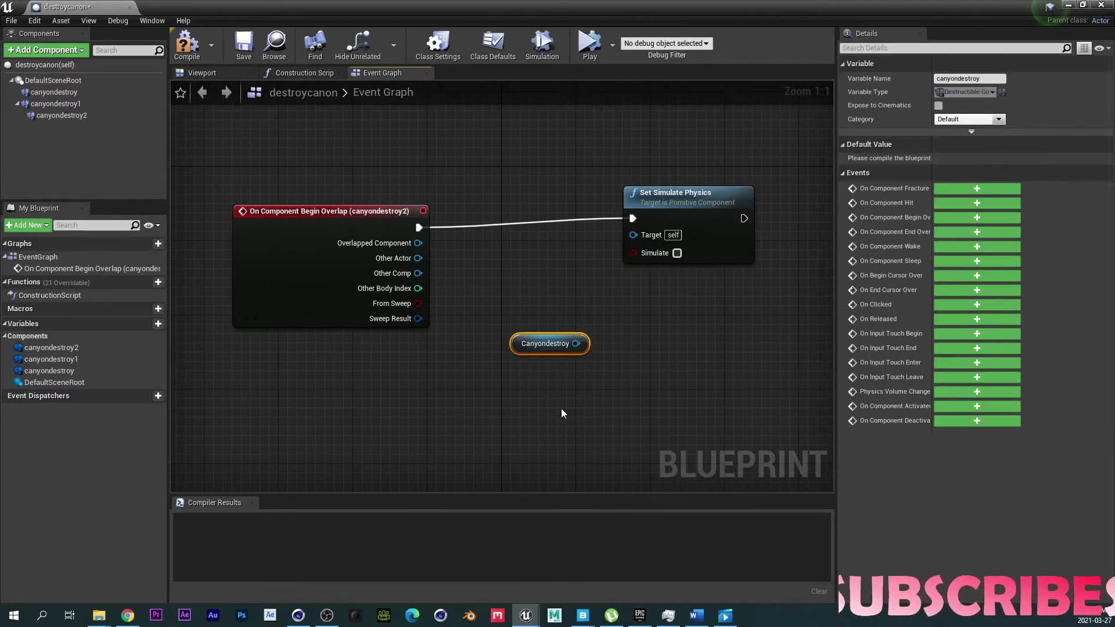
drag(546, 343, 633, 234)
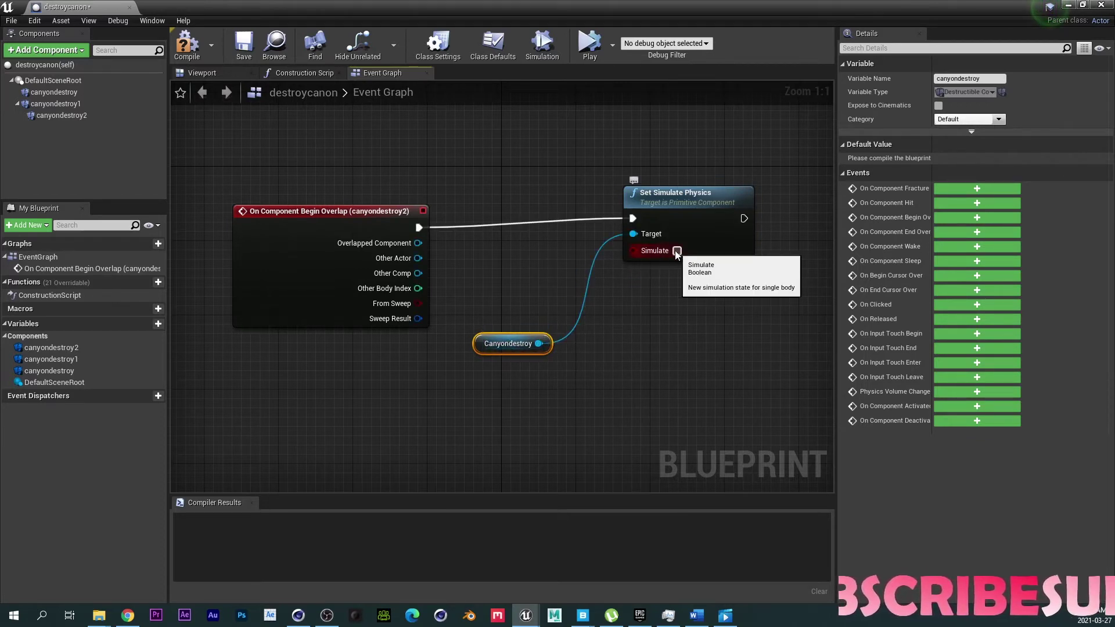
click(676, 251)
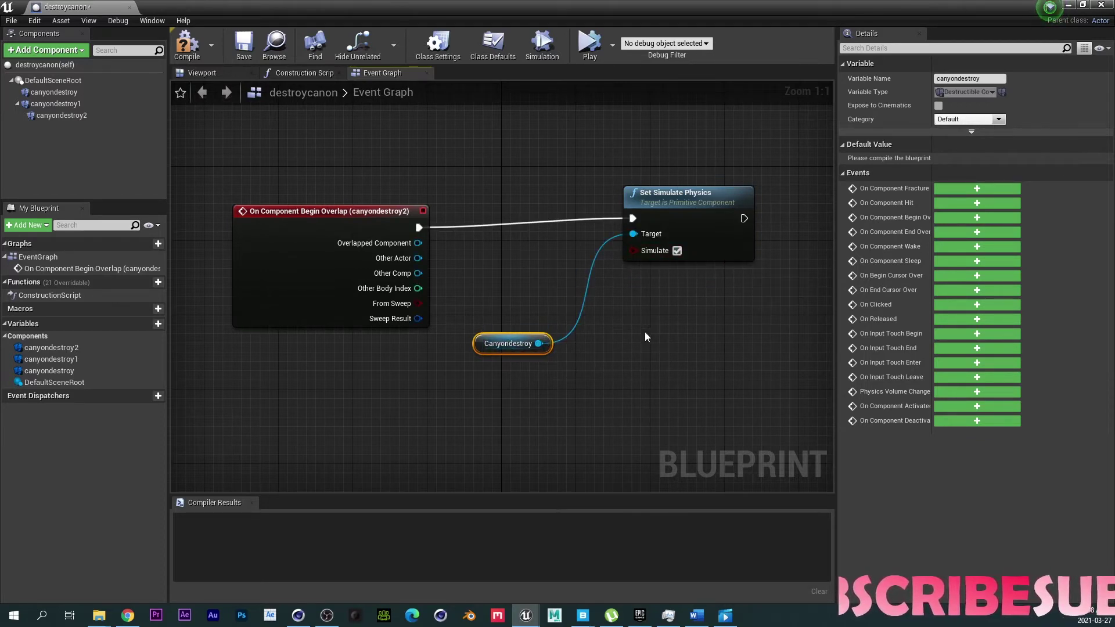
click(187, 44)
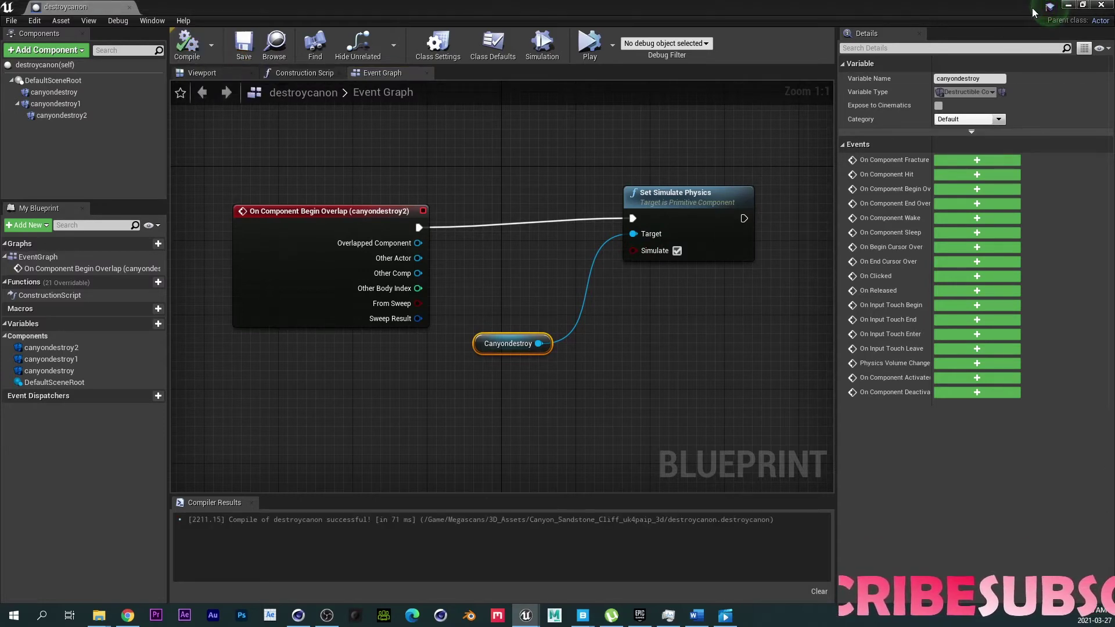
- Close the Blueprint editor and start simulating the level in the editor
click(1100, 5)
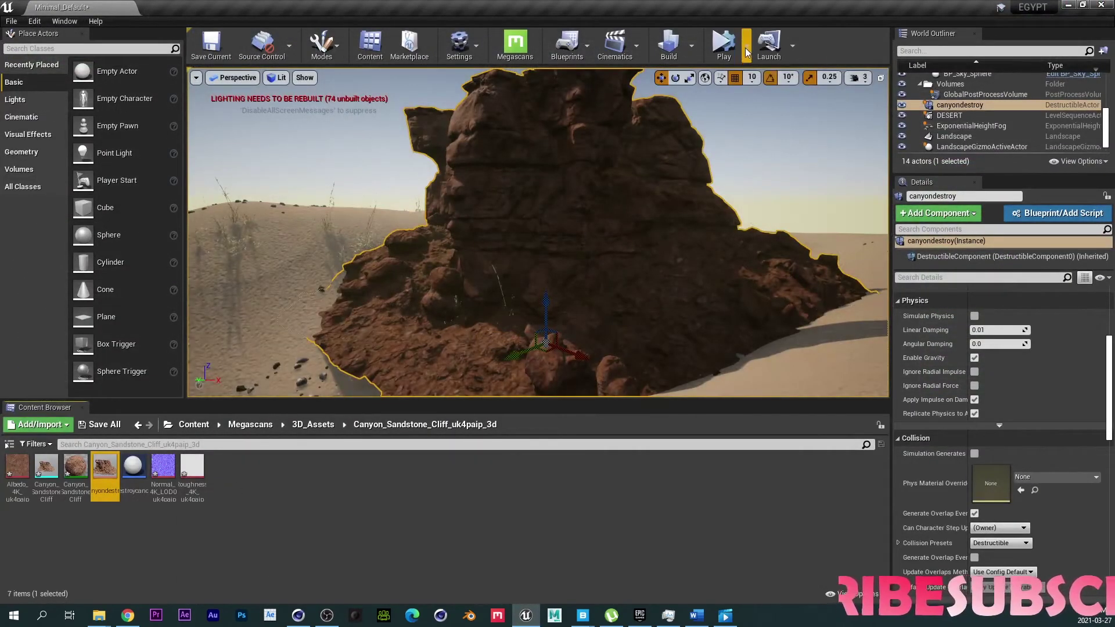
click(747, 45)
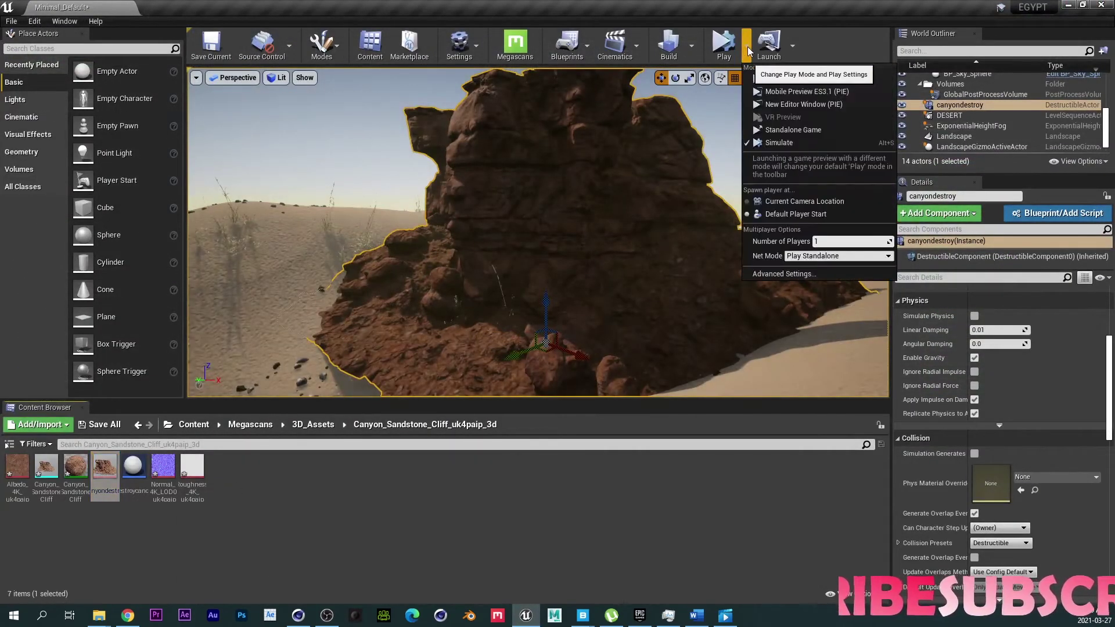
click(783, 143)
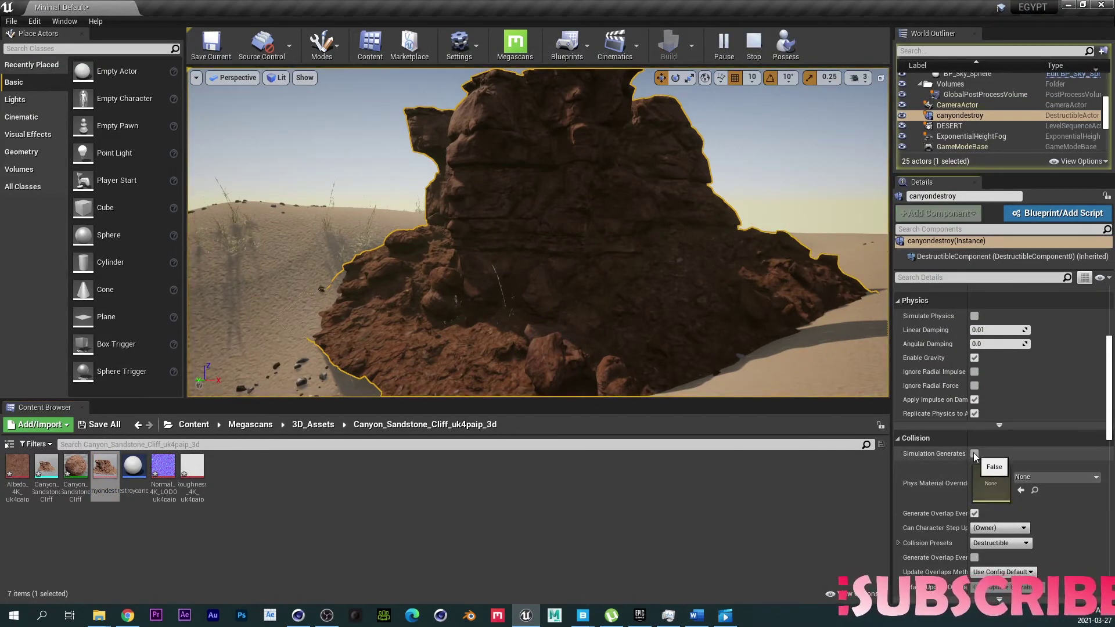
- Toggle Simulate Physics on the rock to shatter it, then turn it off to reset
click(975, 317)
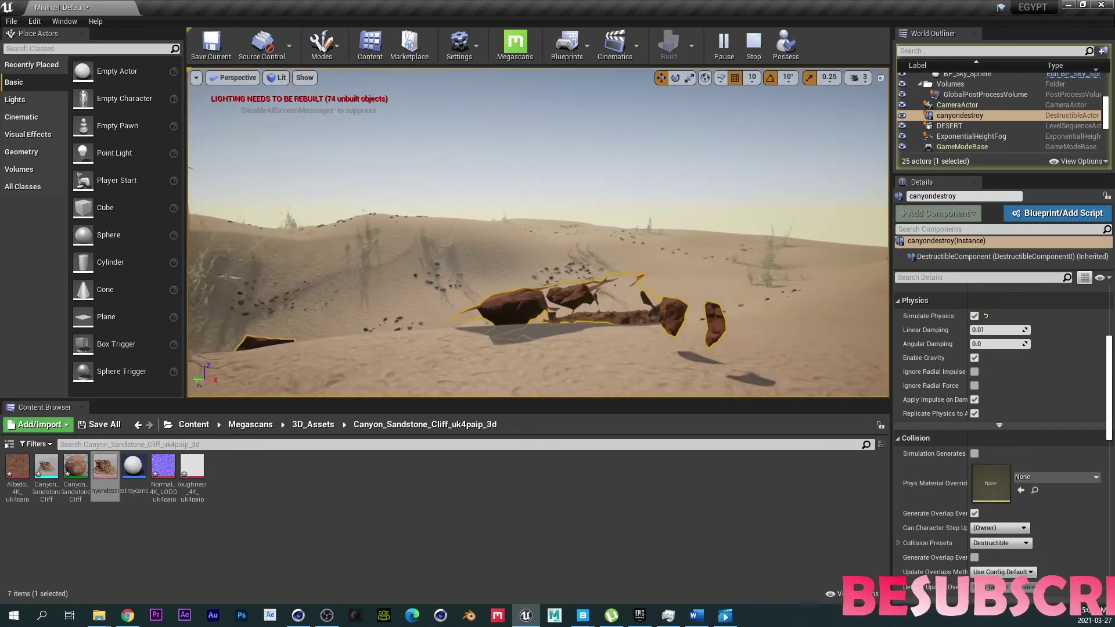
click(974, 317)
click(974, 316)
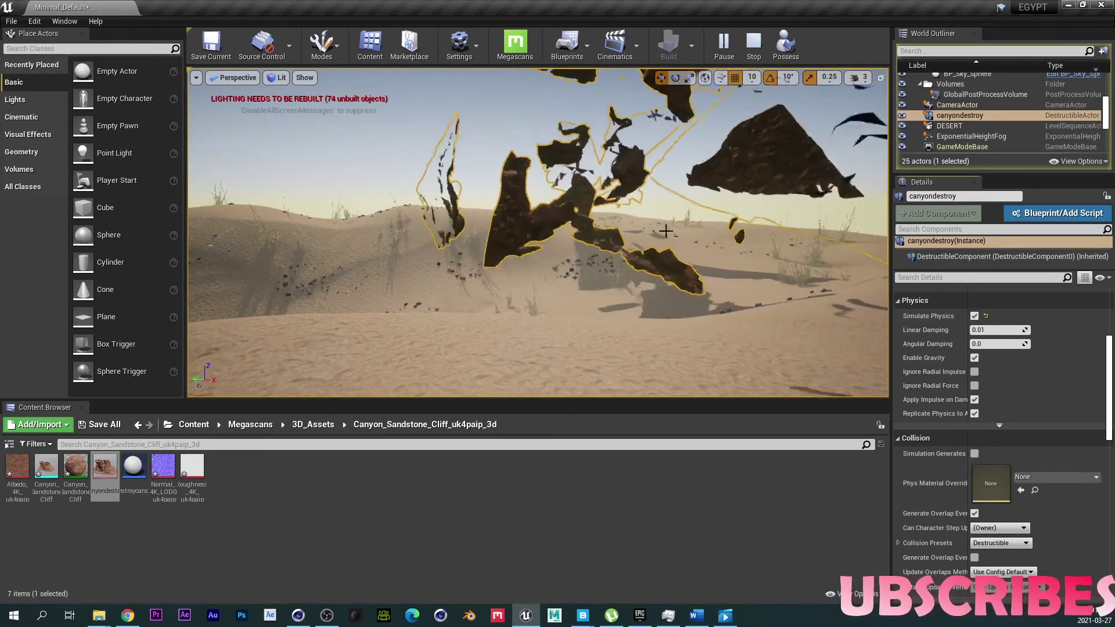
click(974, 316)
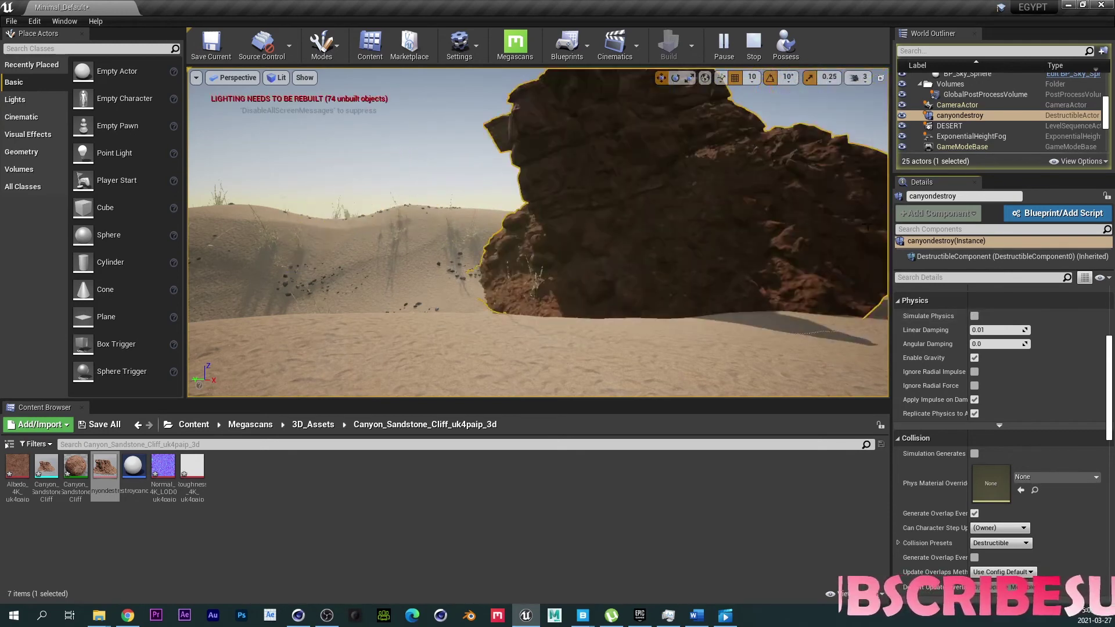
- Stop the simulation and open the DESERT level sequence from Cinematics
click(753, 44)
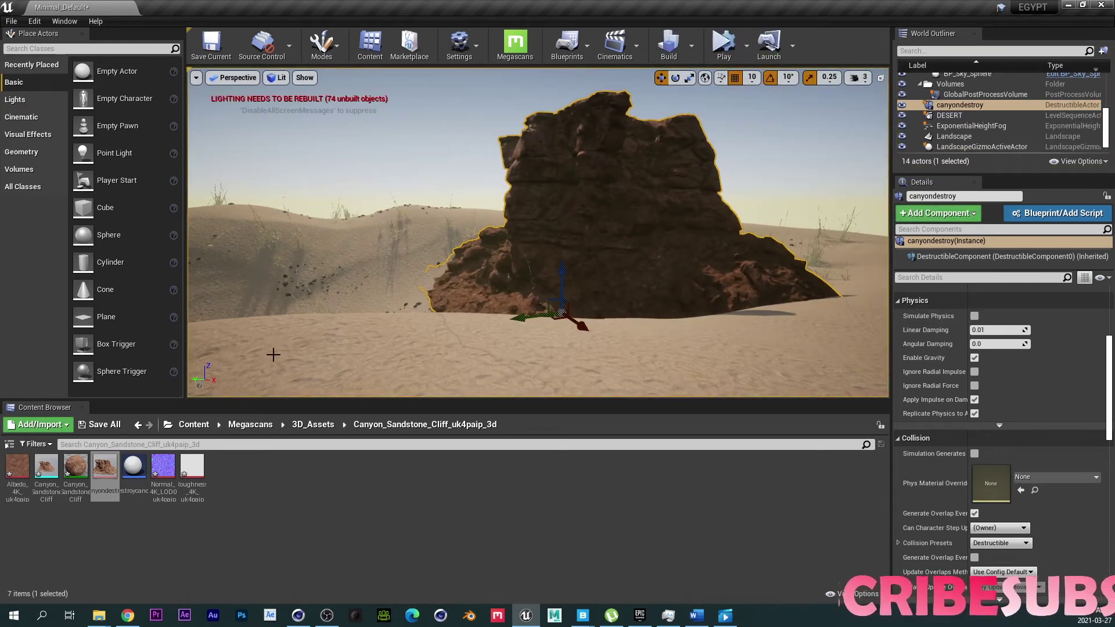
click(636, 47)
click(706, 125)
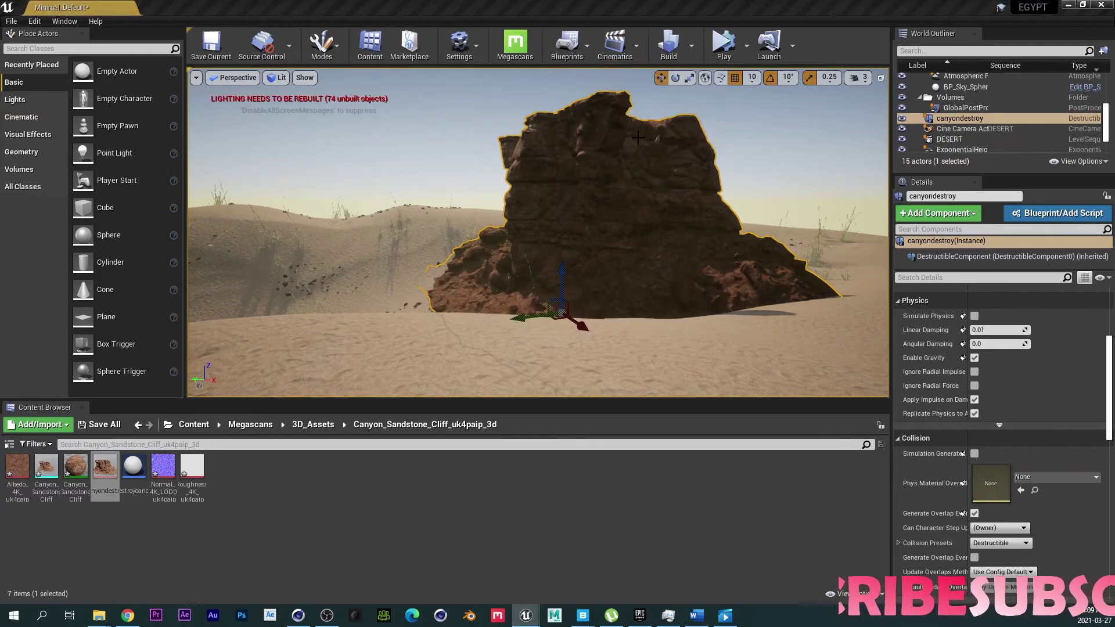
key(Escape)
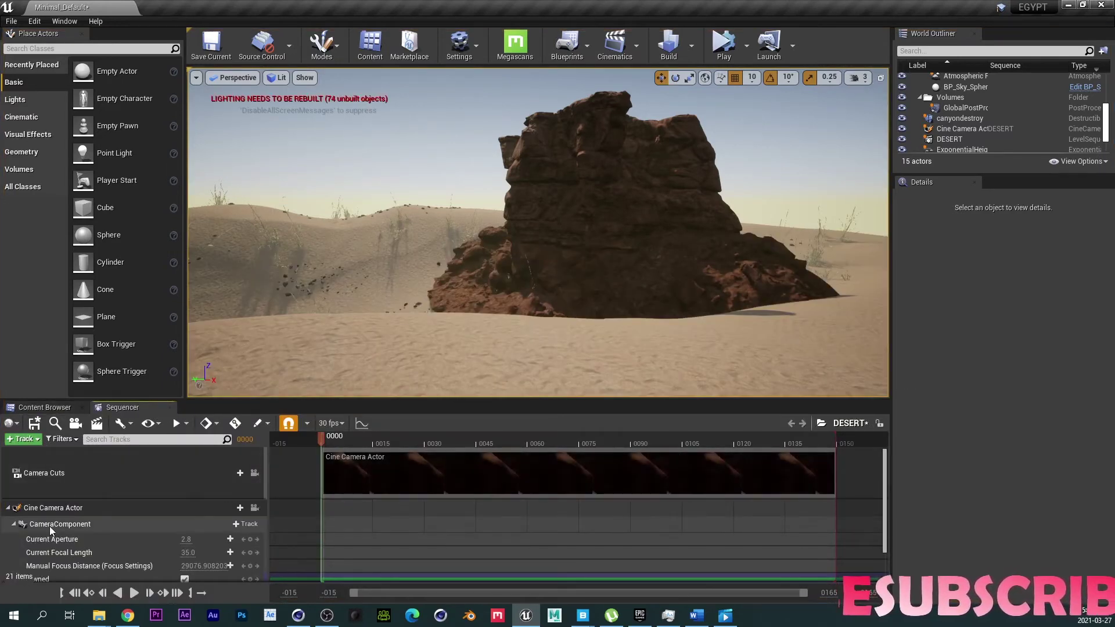
click(8, 507)
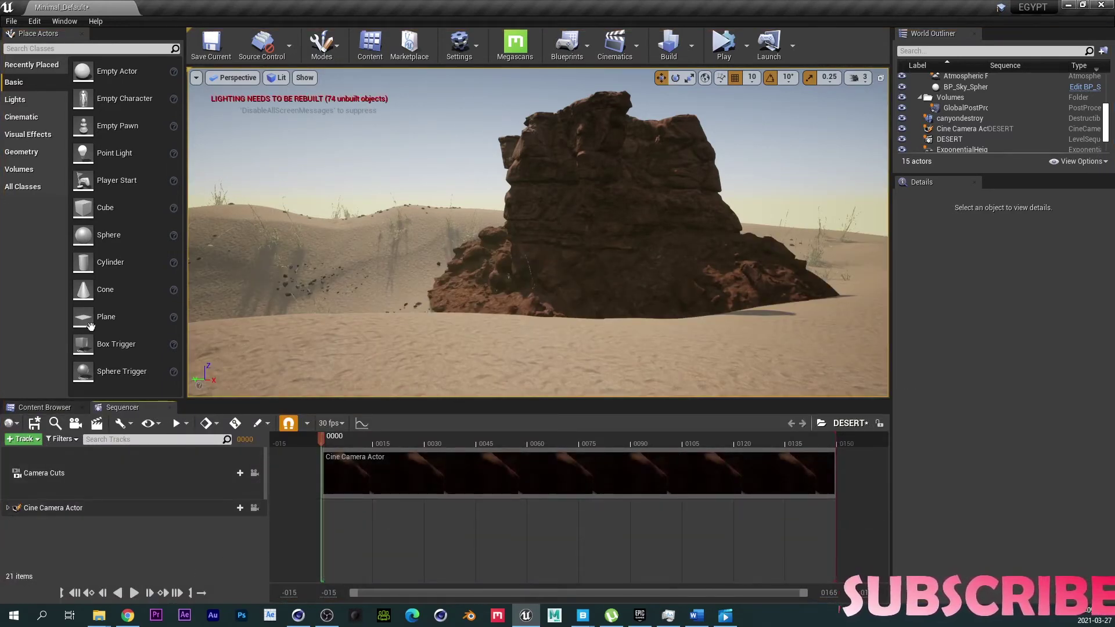
click(45, 407)
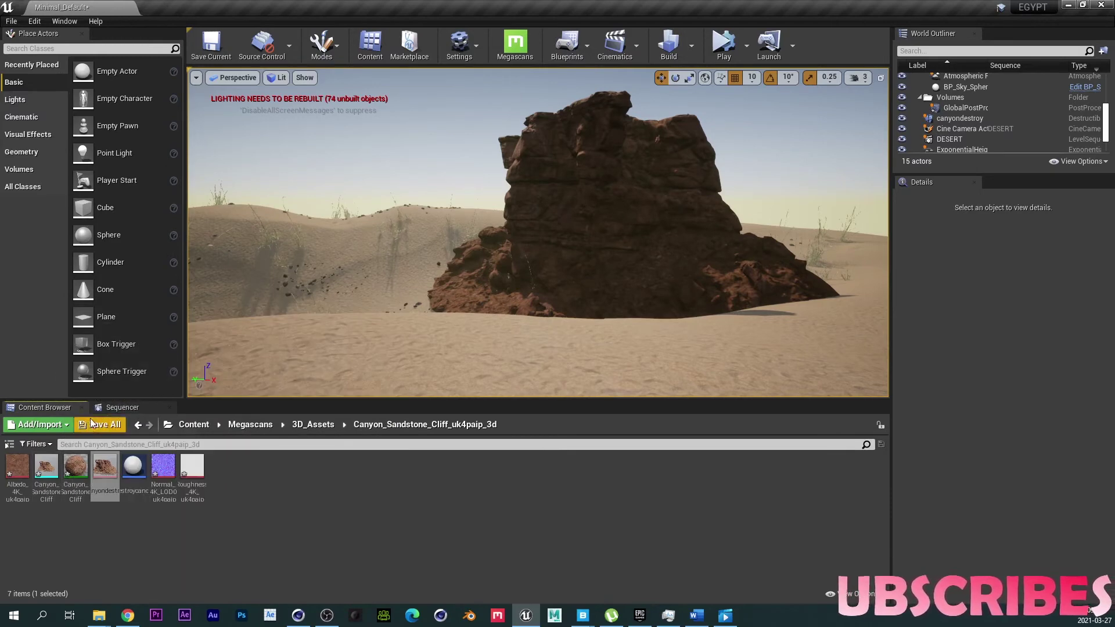
click(122, 407)
- Drag the canyondestroy rock from the World Outliner into the DESERT sequence as a track
click(602, 197)
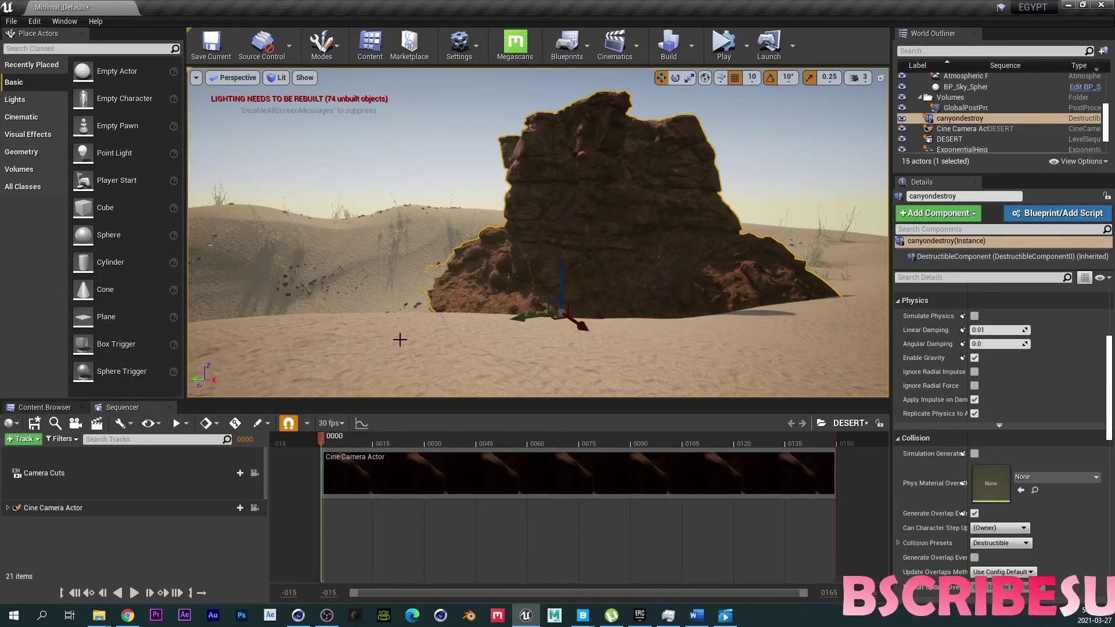
drag(974, 120, 92, 528)
click(246, 509)
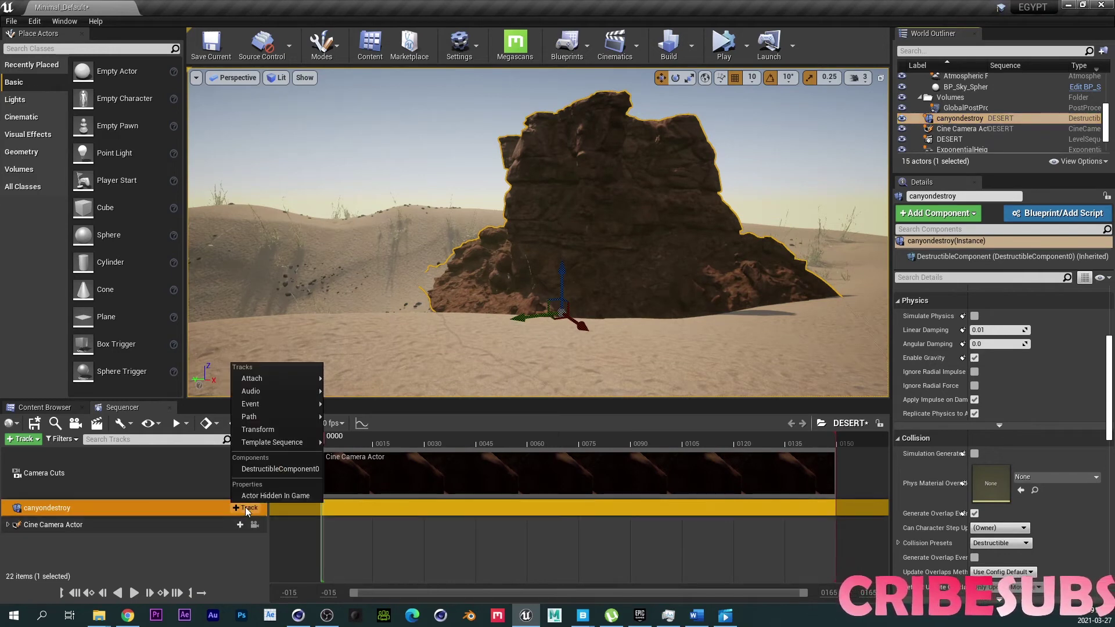
key(Escape)
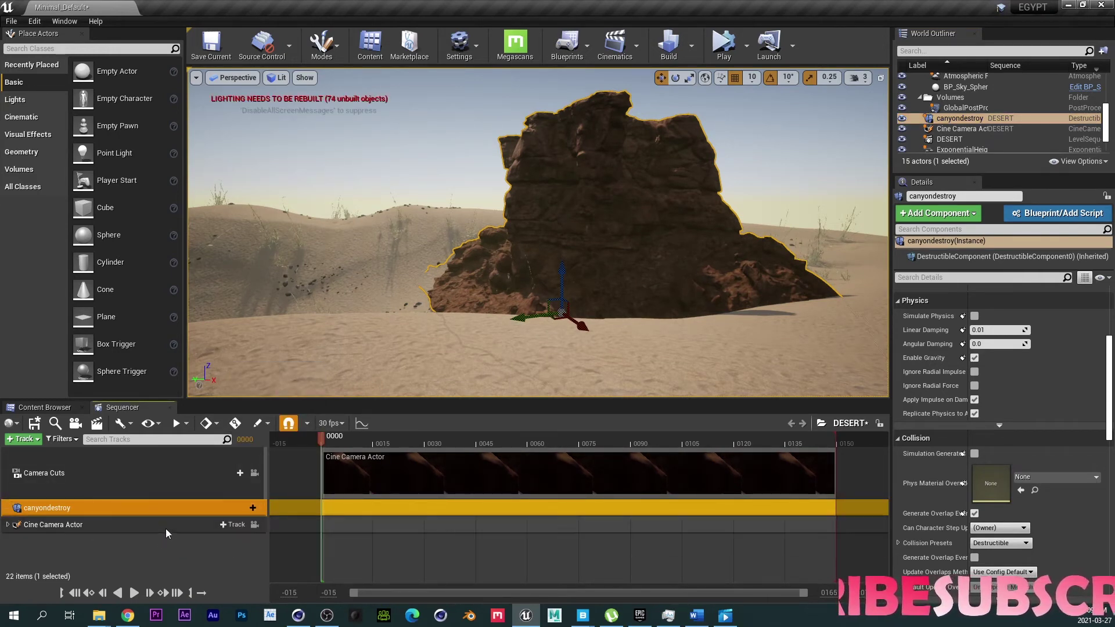
click(252, 508)
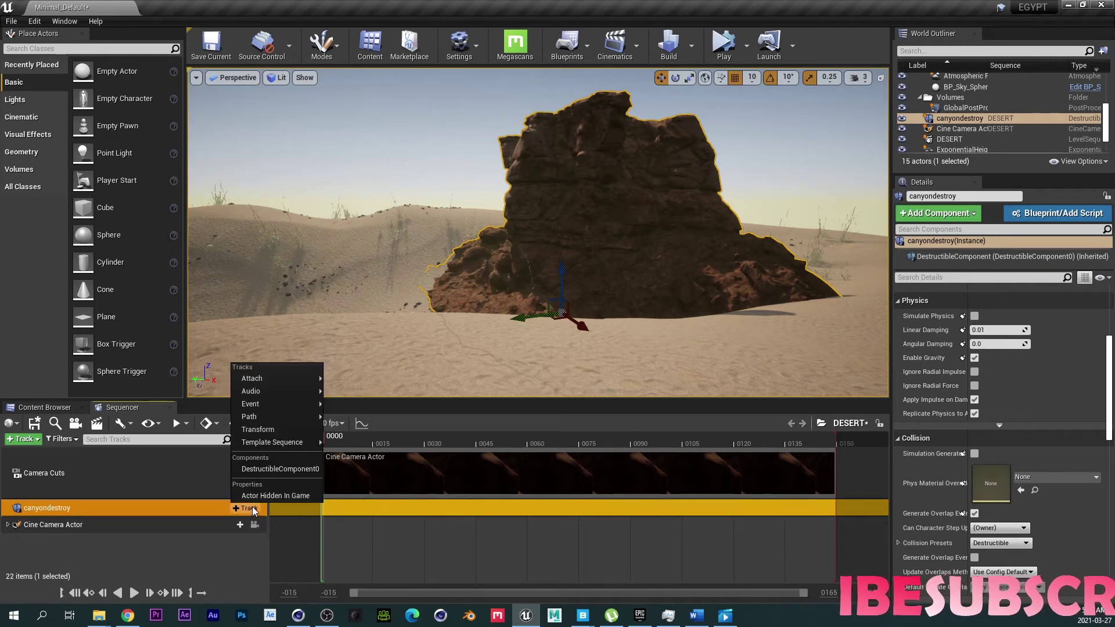
- Add DestructibleComponent0 with a Simulate Physics track switched on, and scrub to preview it
click(273, 469)
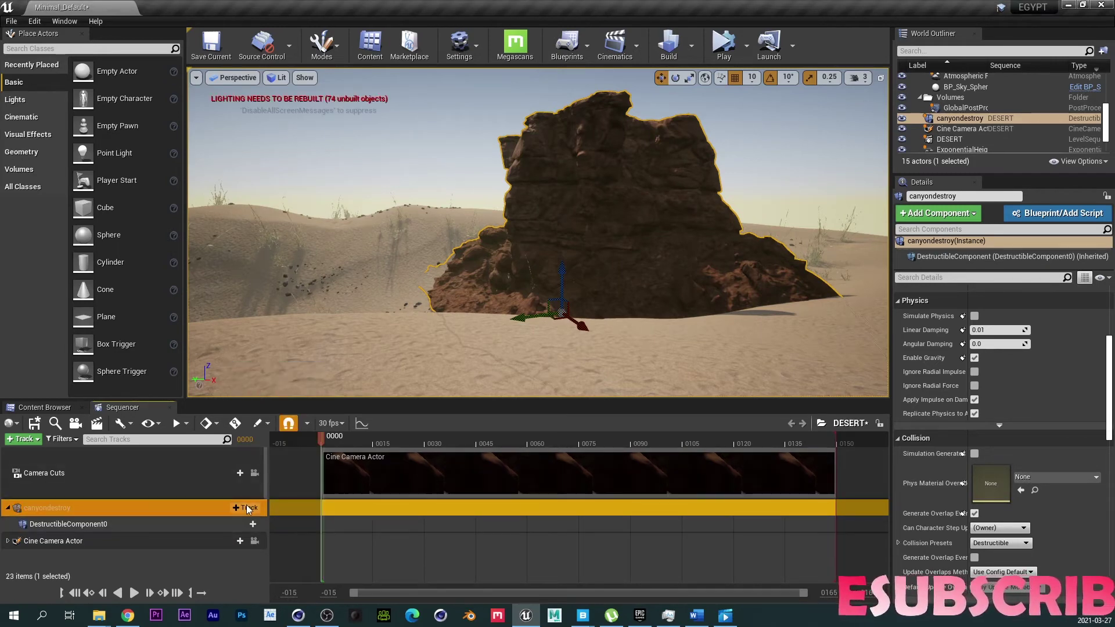
click(247, 523)
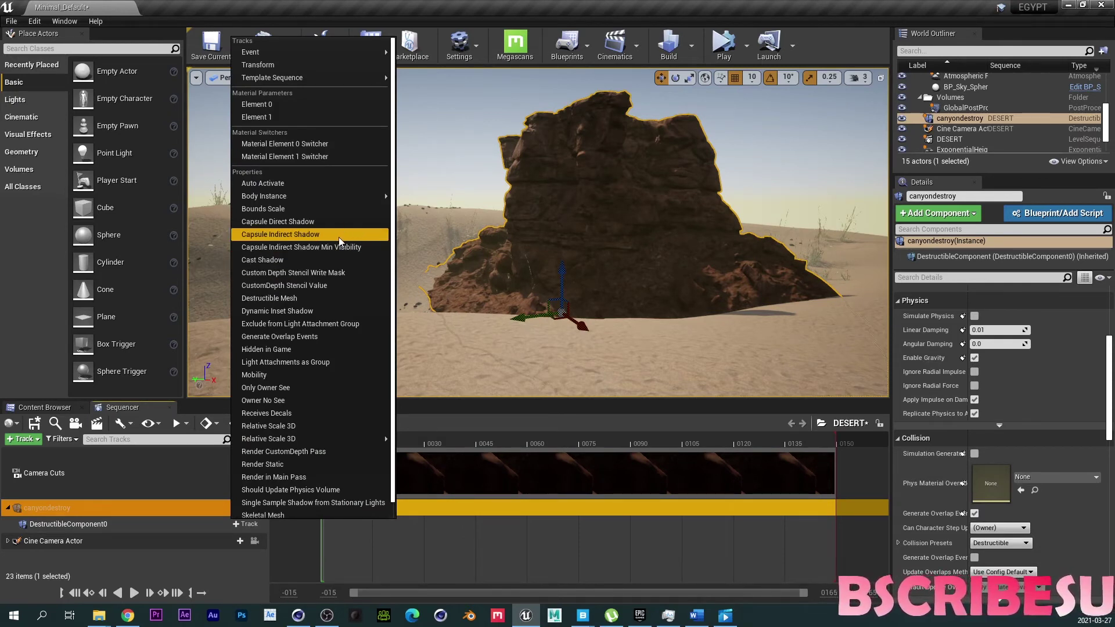
mouse_move(363, 197)
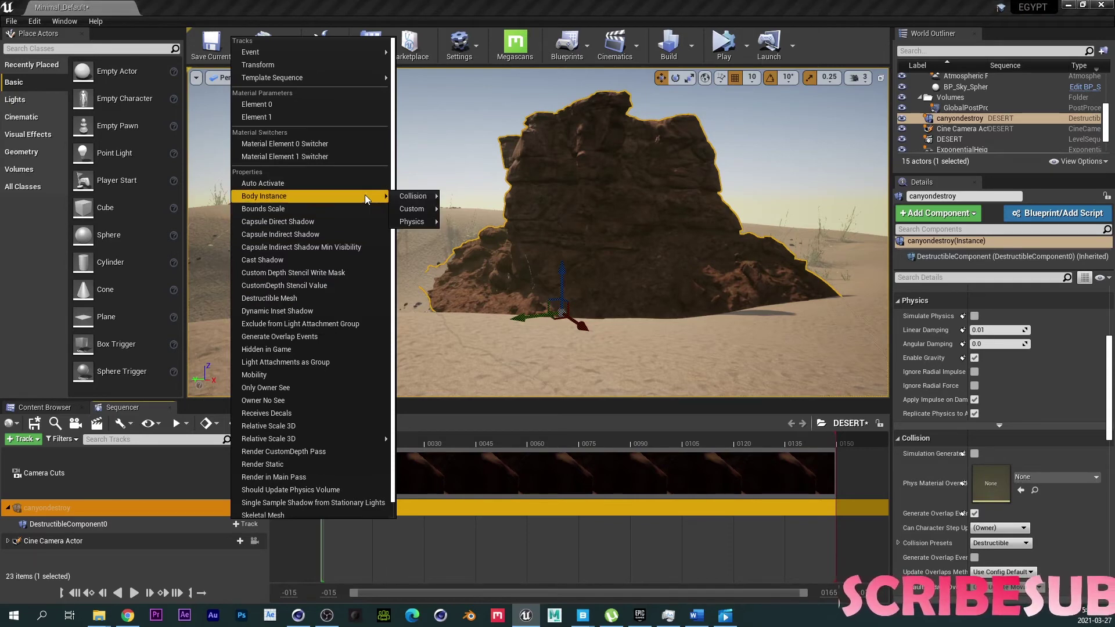
mouse_move(407, 223)
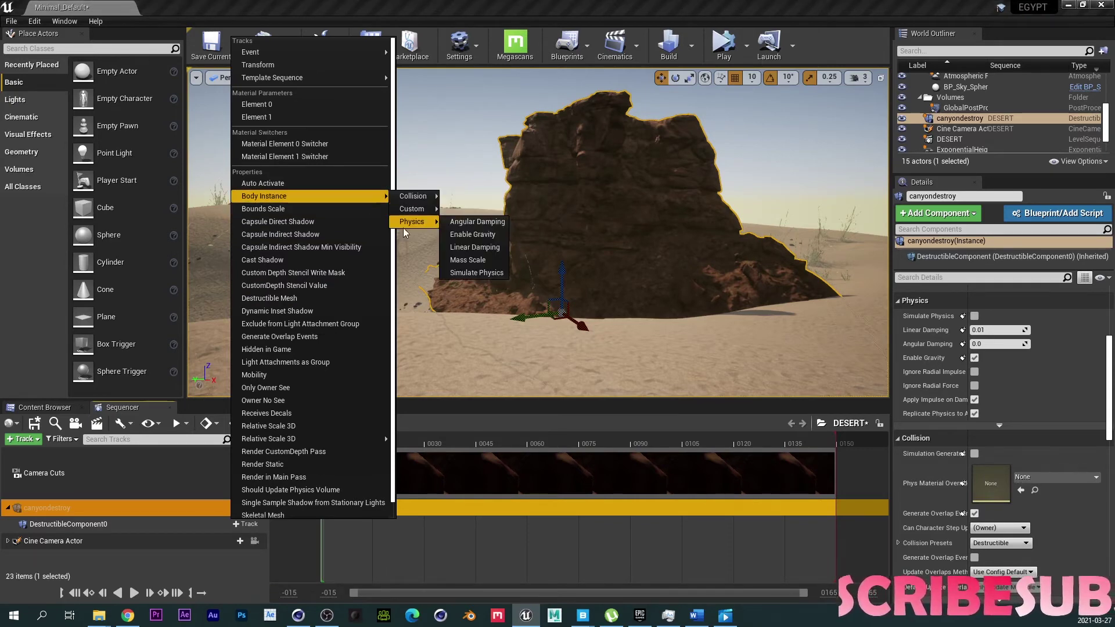
click(468, 272)
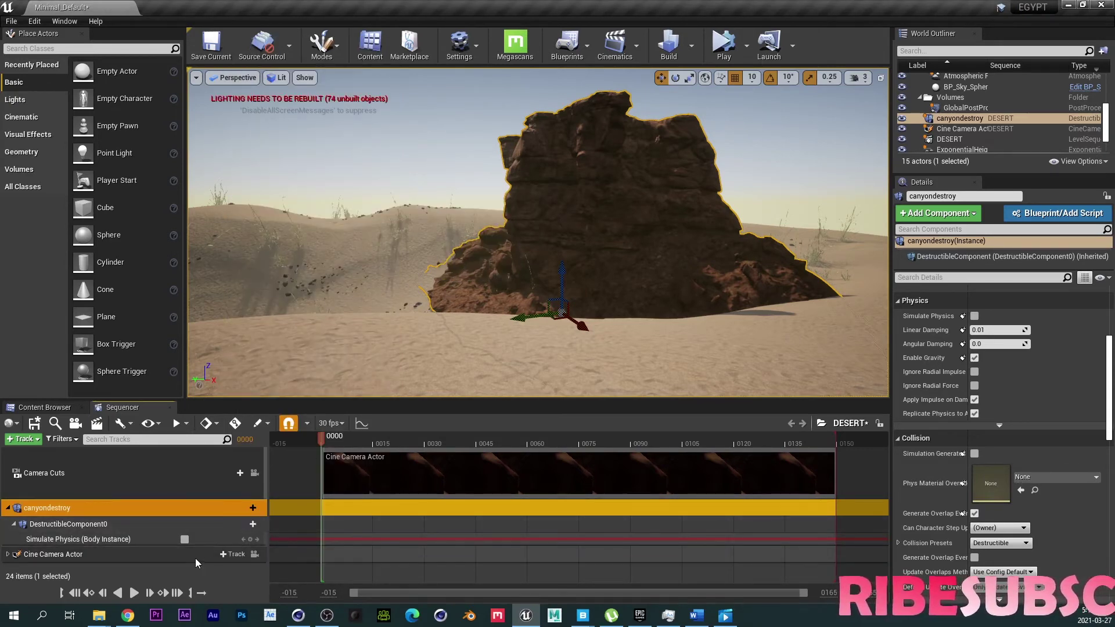
click(185, 539)
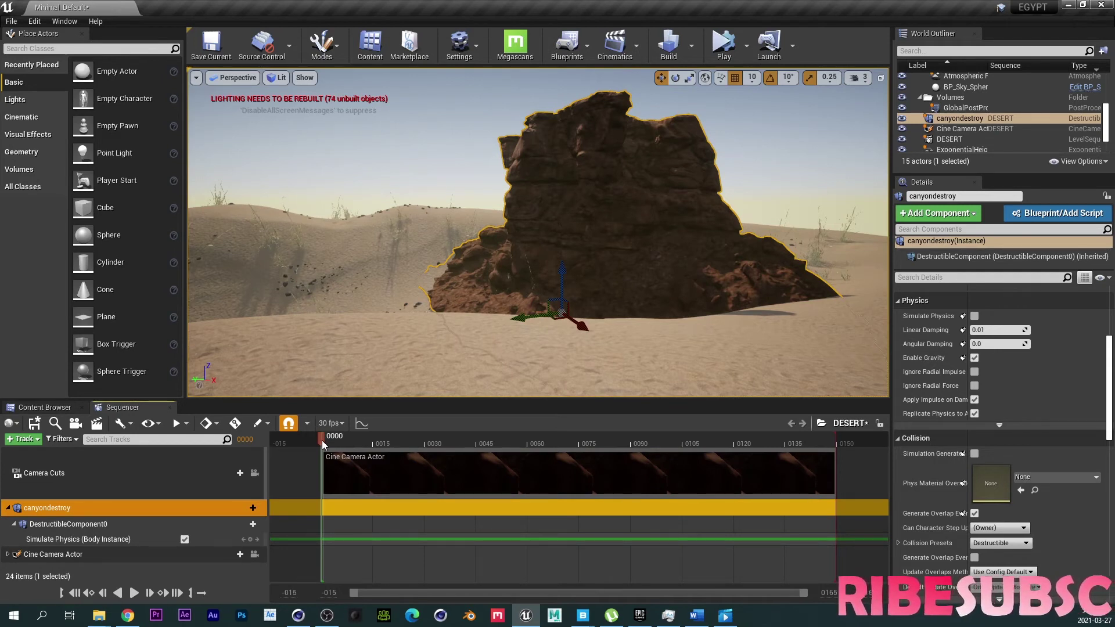
drag(322, 440, 530, 438)
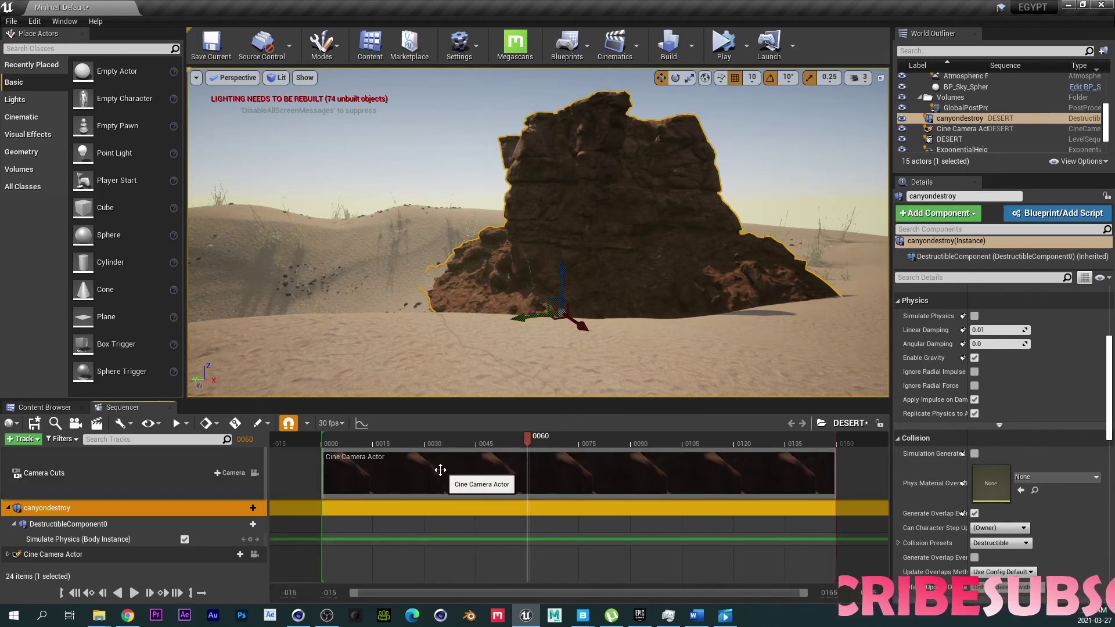
drag(527, 437, 328, 452)
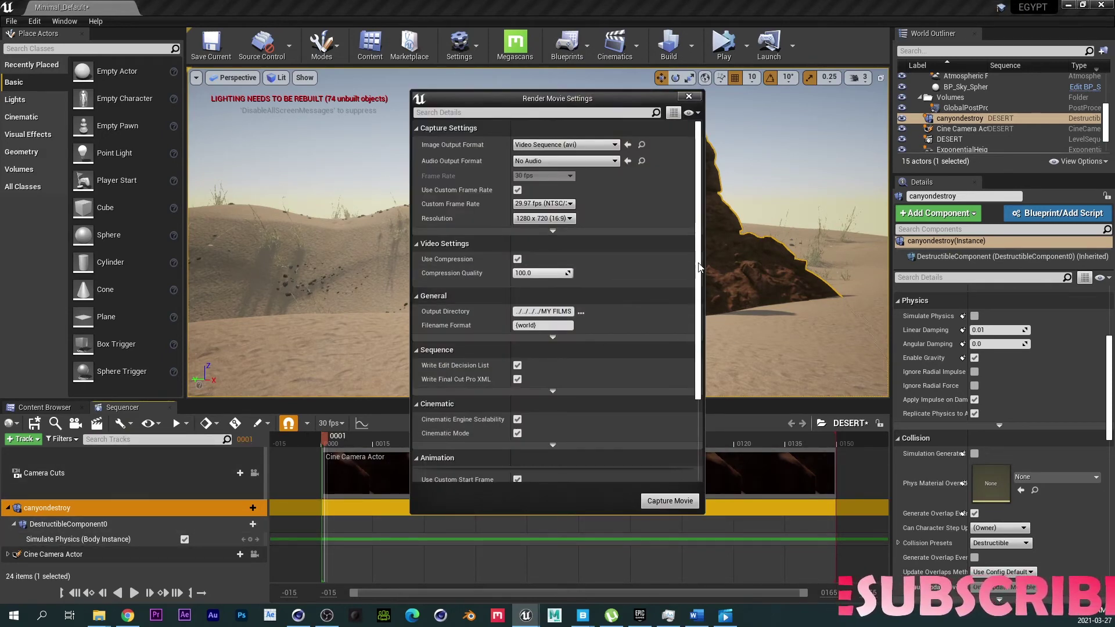
- Set the capture Start Frame to 0000, then capture the movie and save the selected assets
scroll(697, 269, down, 4)
scroll(694, 256, up, 4)
scroll(692, 273, down, 1)
scroll(692, 273, down, 3)
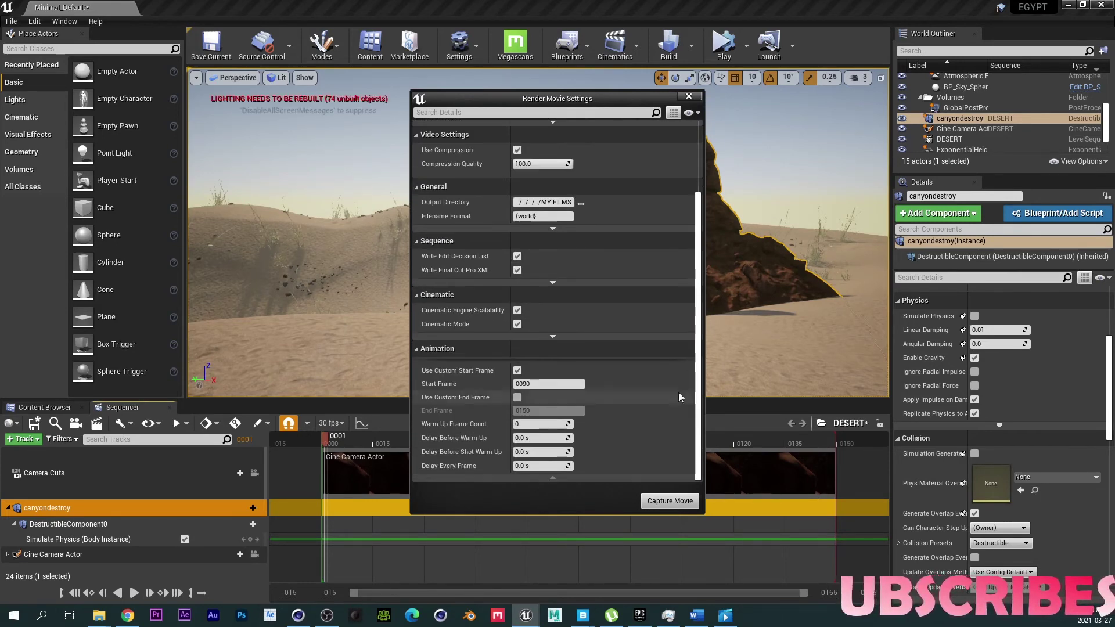
click(518, 372)
click(516, 371)
click(523, 383)
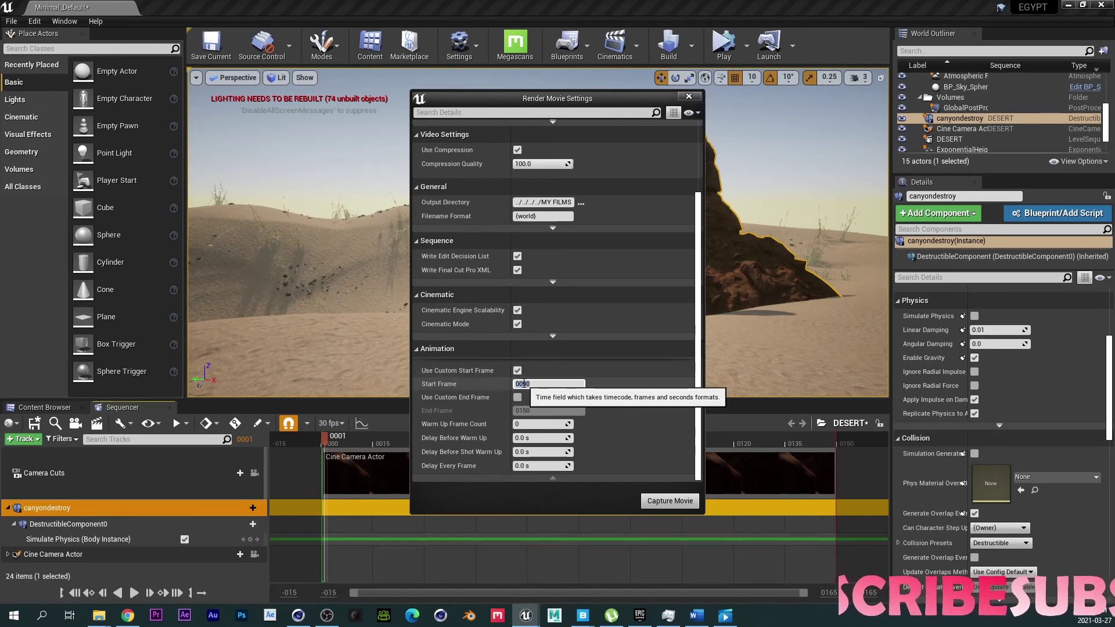
click(669, 500)
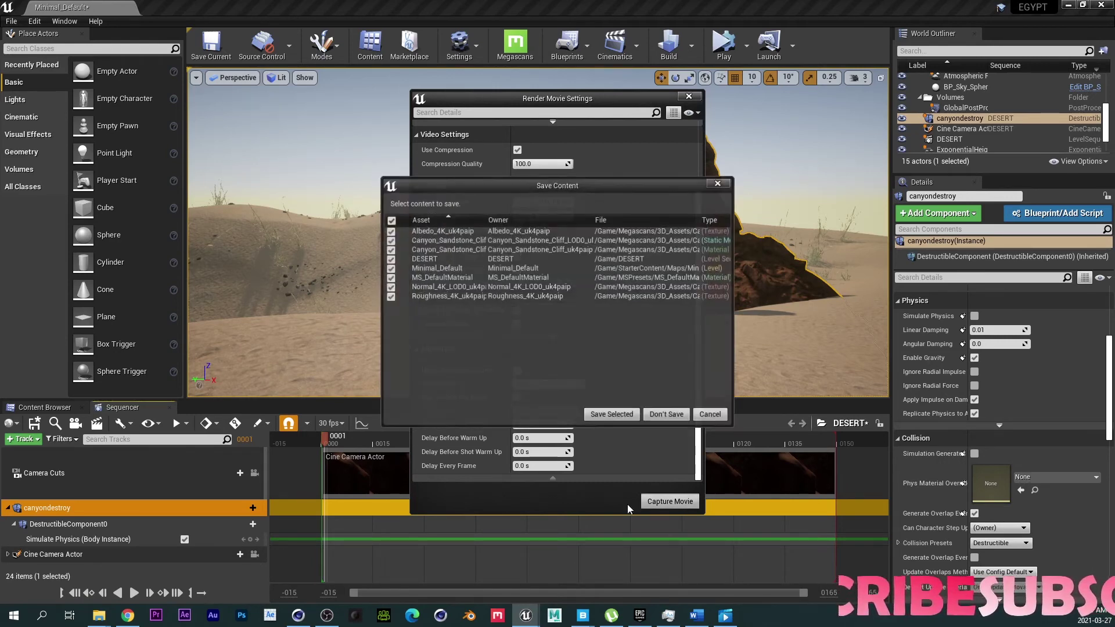
click(611, 411)
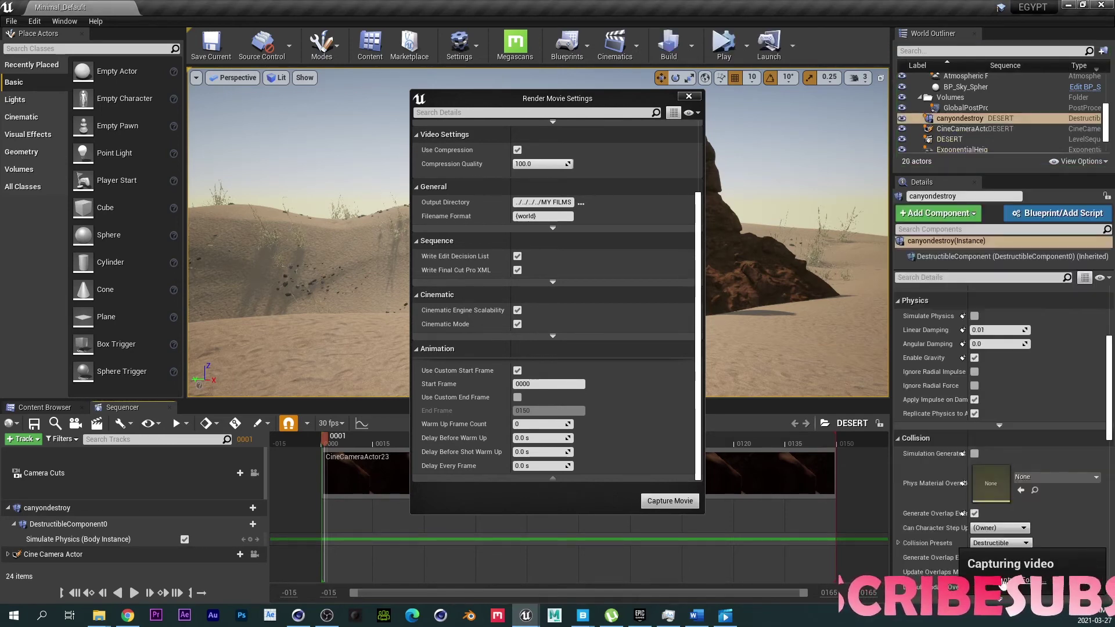
- Play the newest Minimal_Default_ capture from MY FILMS in Movies & TV, then close it
click(1046, 583)
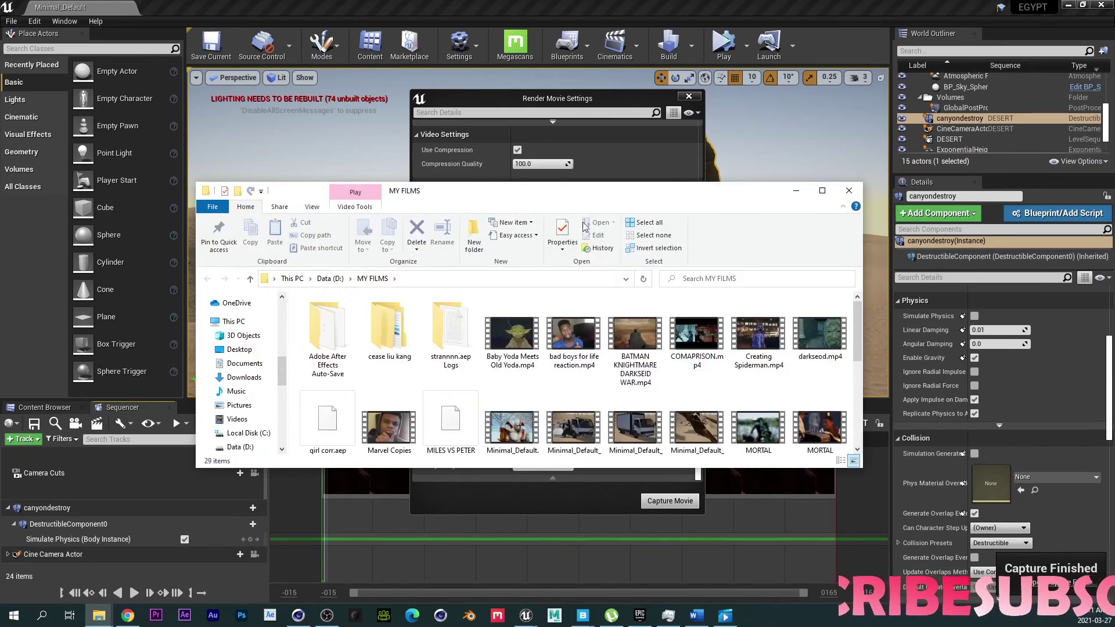
drag(587, 200, 616, 182)
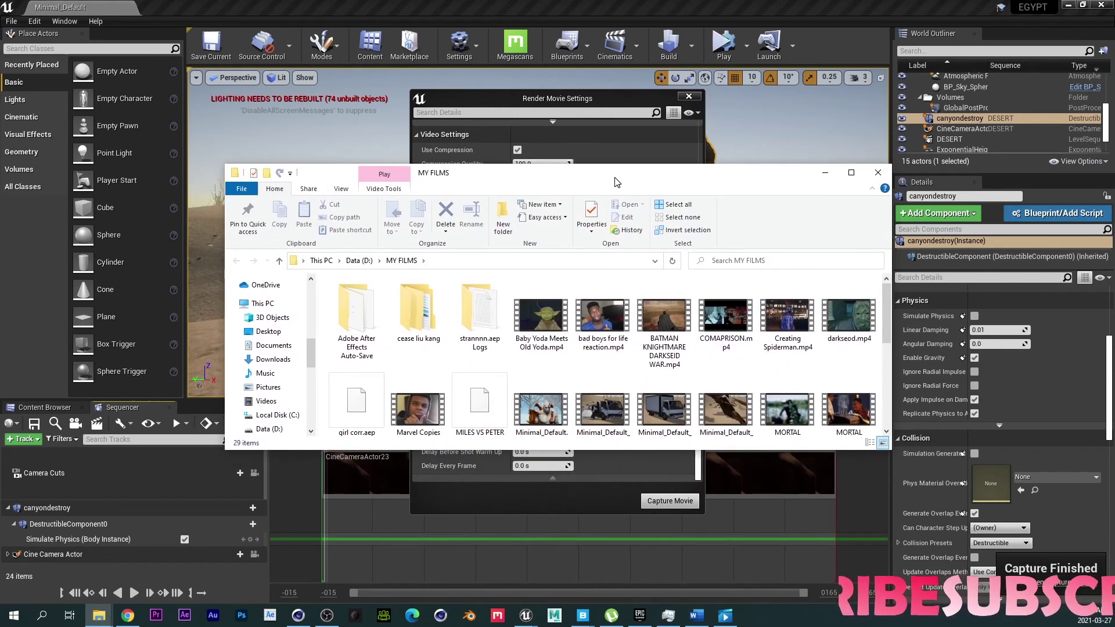
double_click(713, 408)
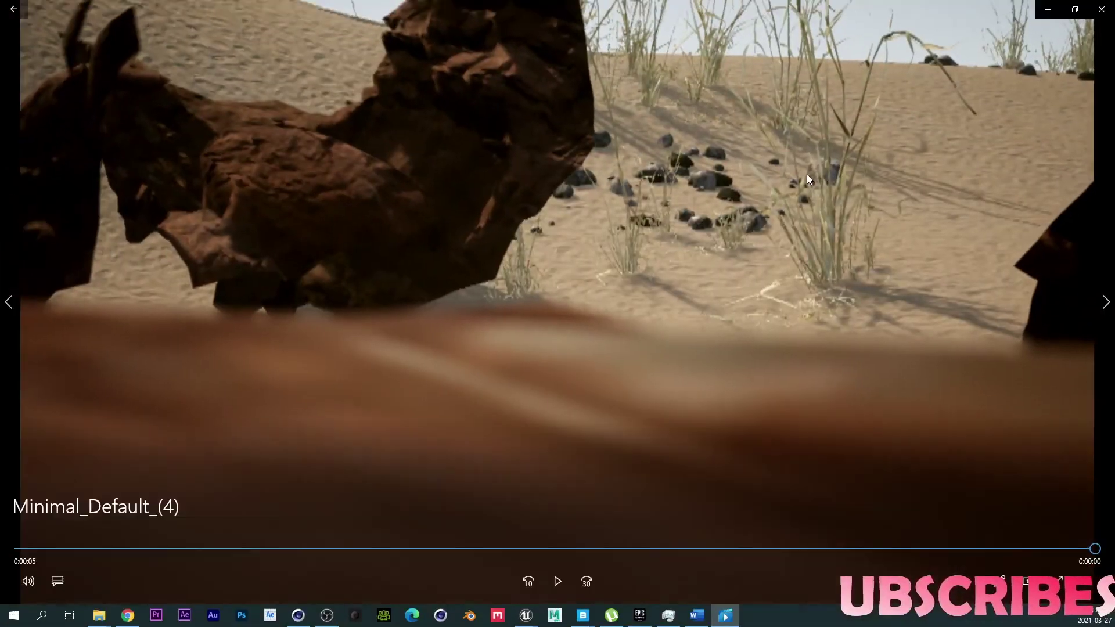
click(1102, 9)
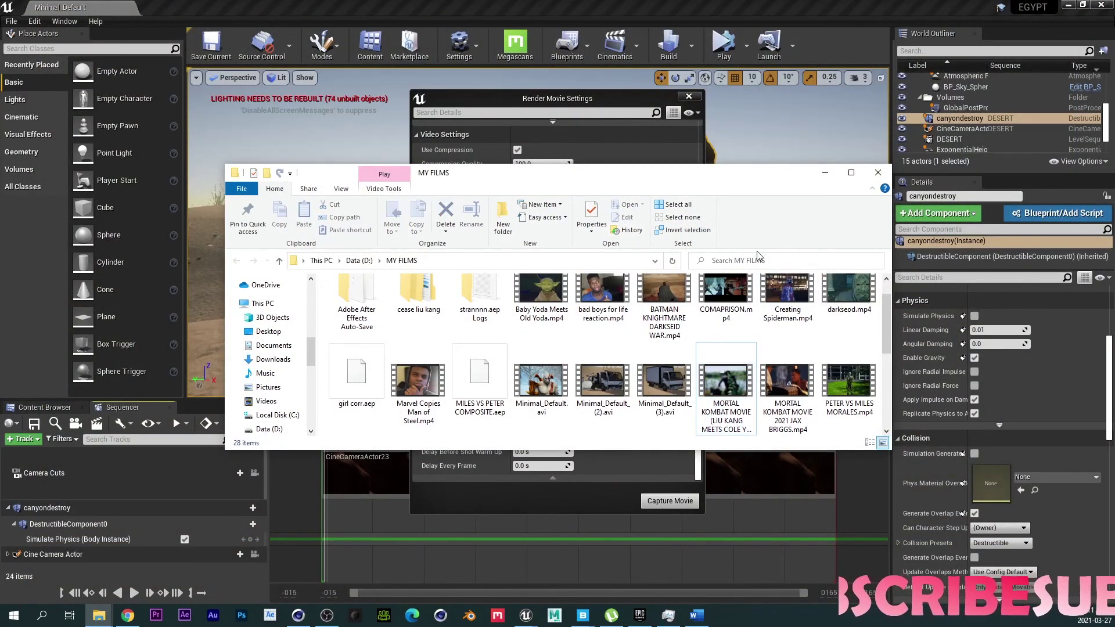
click(826, 172)
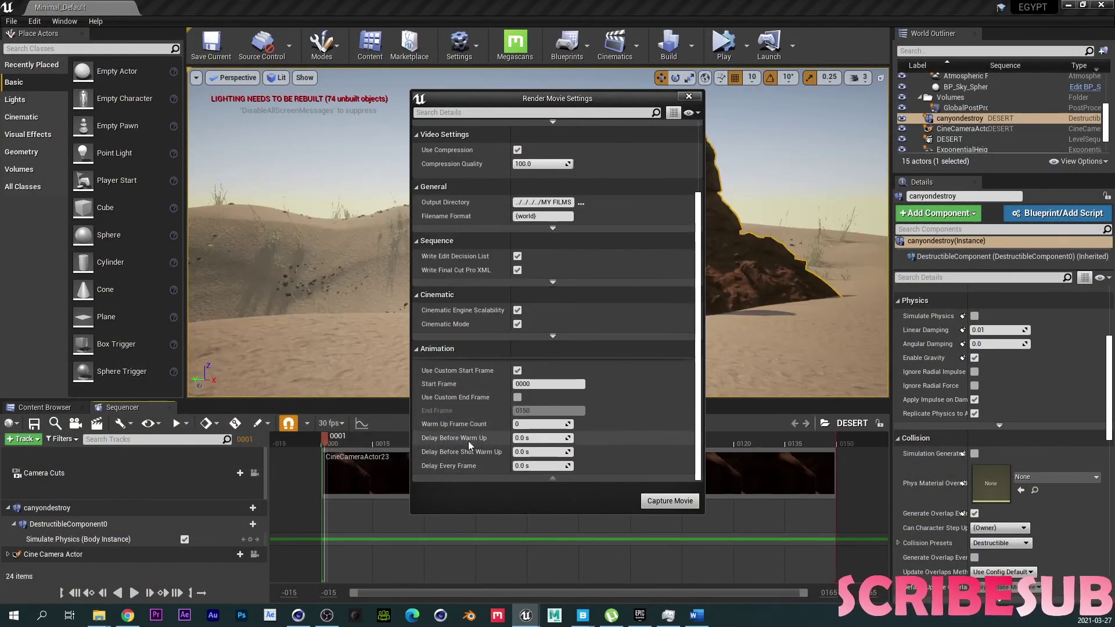
- Close Render Movie Settings and pilot the Cine Camera Actor in the viewport
click(530, 385)
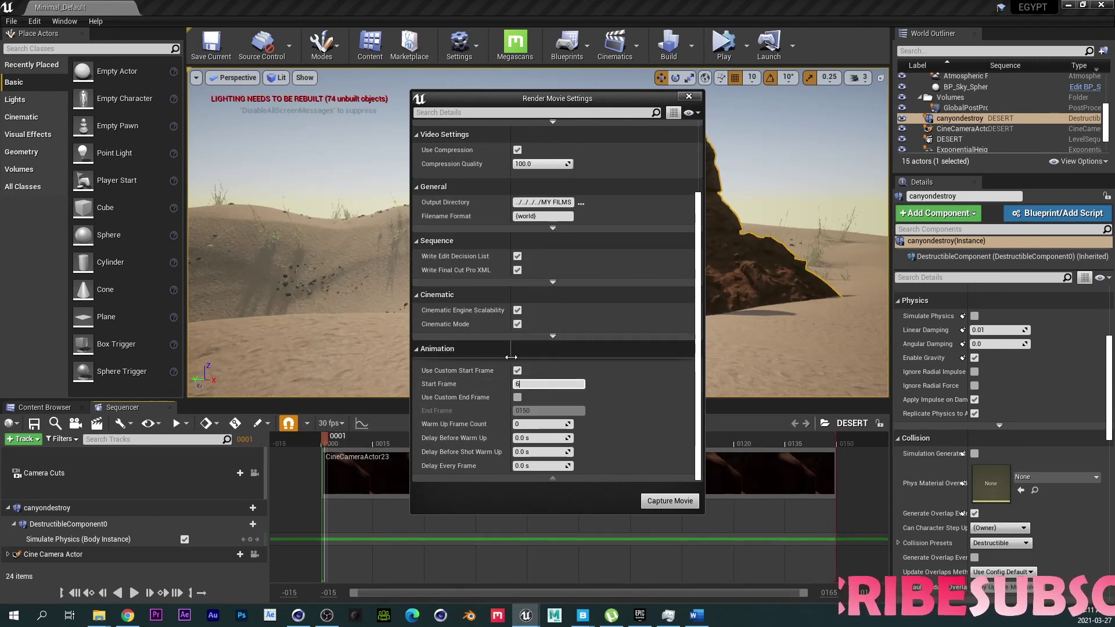
click(689, 96)
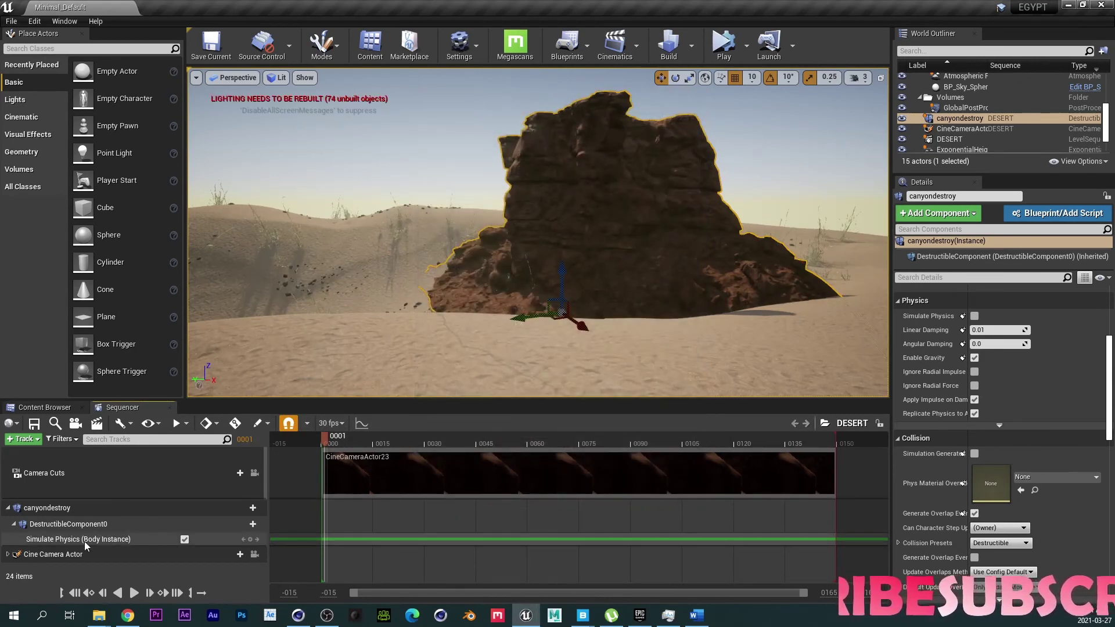
click(255, 471)
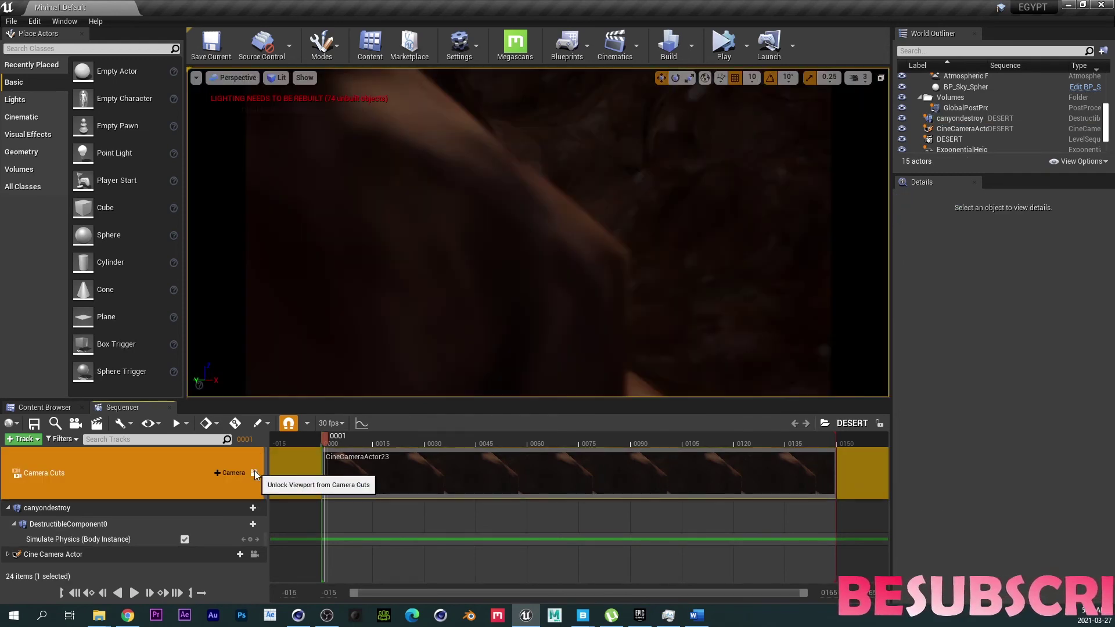
click(253, 555)
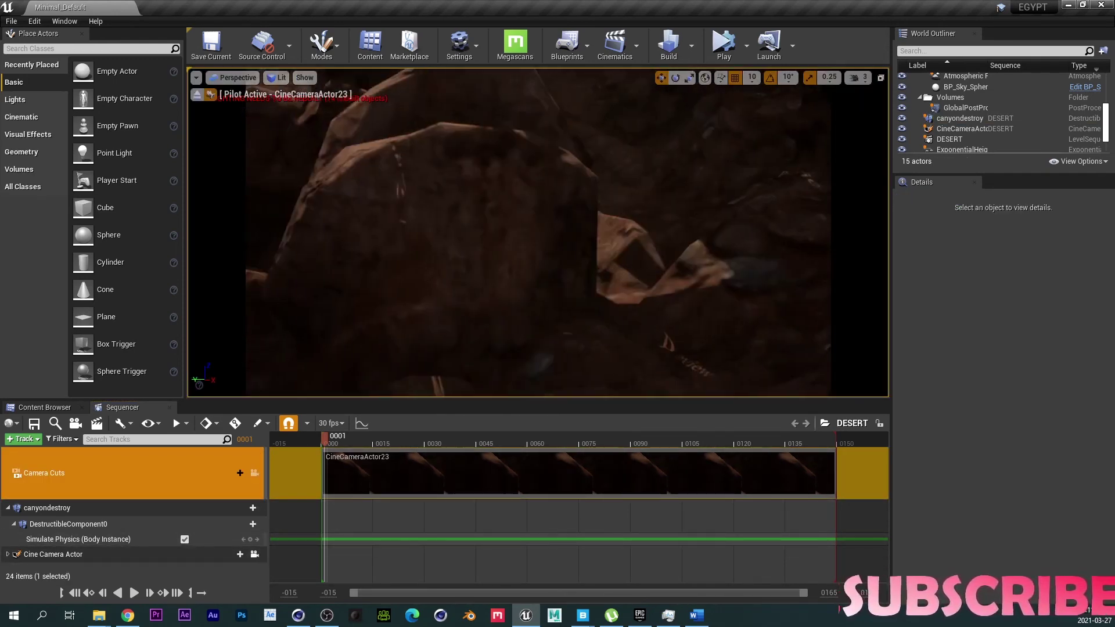
- Fly the cine camera to a wide shot of the whole rock, then reopen Render Movie Settings
right_drag(494, 234, 529, 227)
click(858, 77)
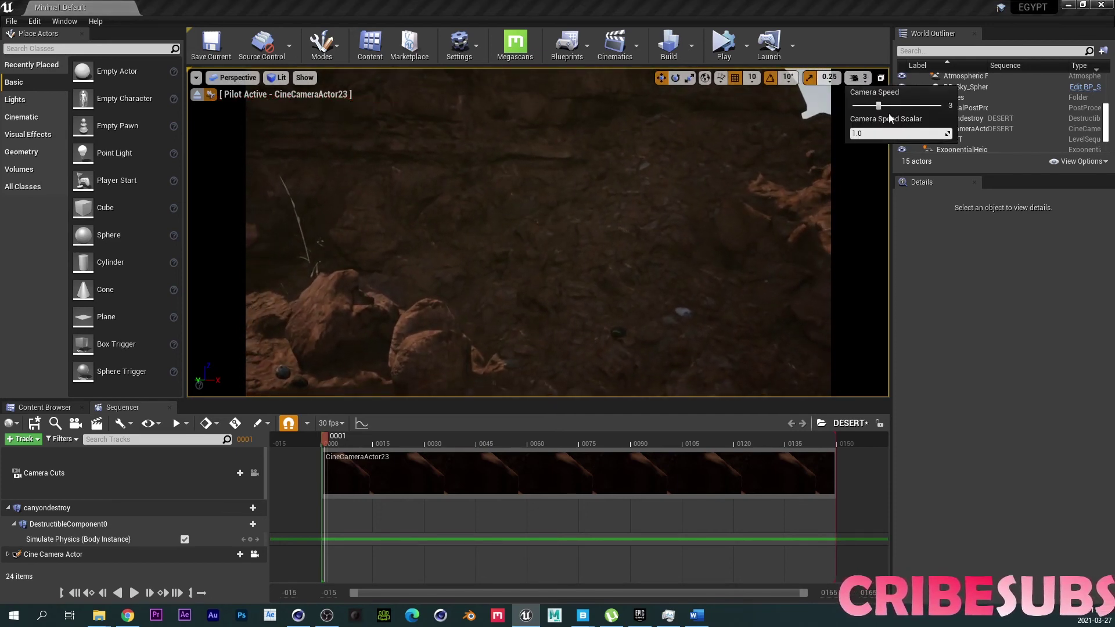
right_drag(560, 273, 560, 274)
right_drag(428, 335, 429, 336)
click(255, 474)
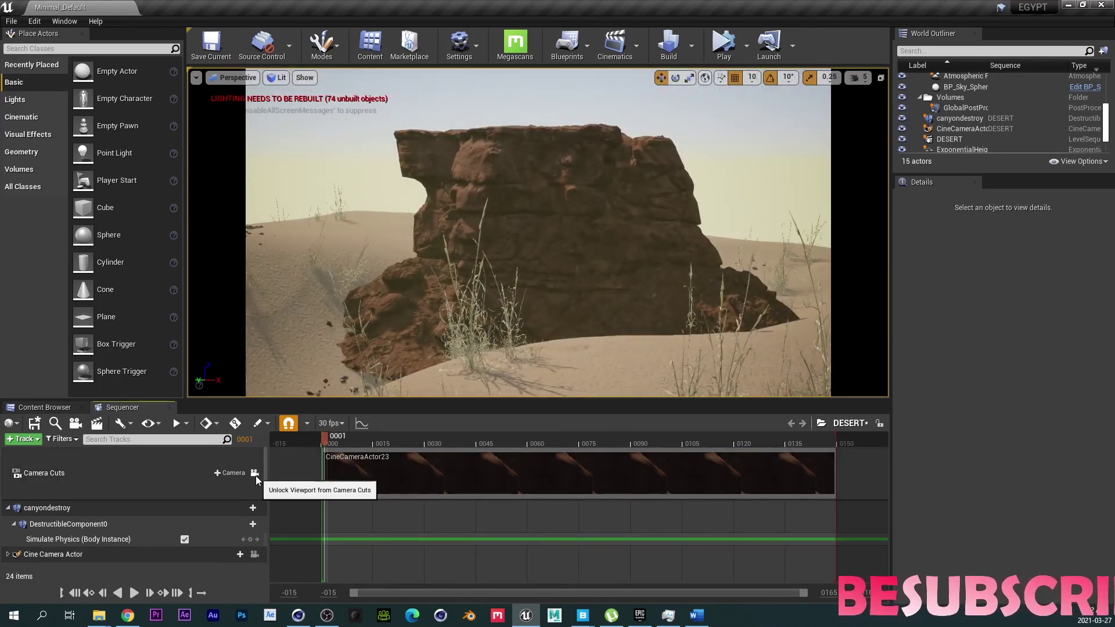
click(96, 423)
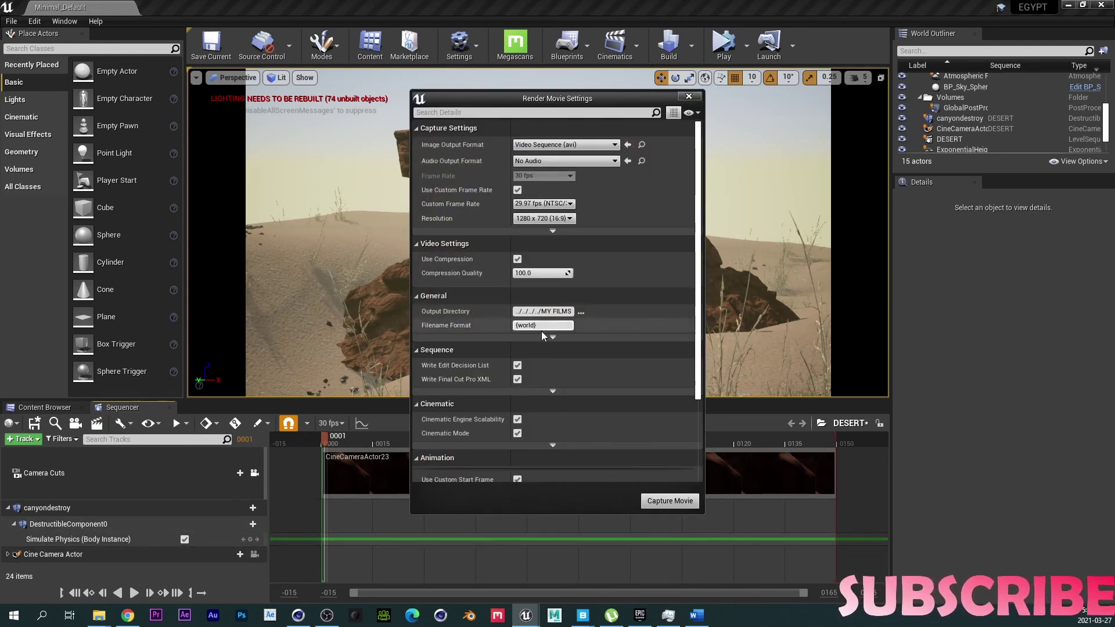
- Capture the movie again from Start Frame 0060, saving assets, and open the finished capture
drag(697, 288, 672, 392)
click(668, 502)
click(608, 416)
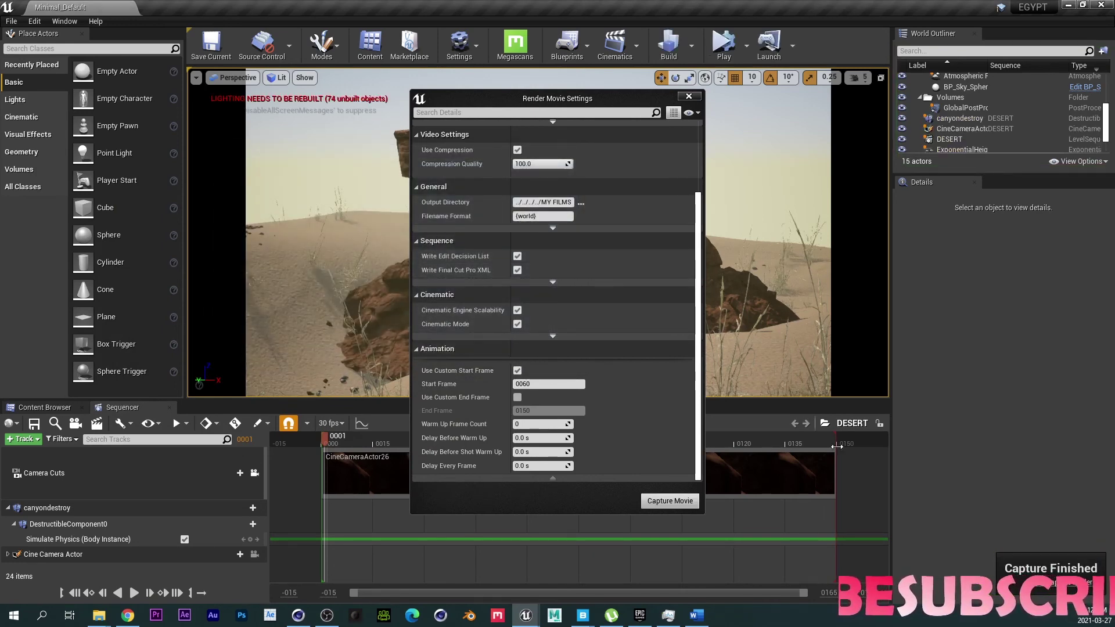
click(1028, 588)
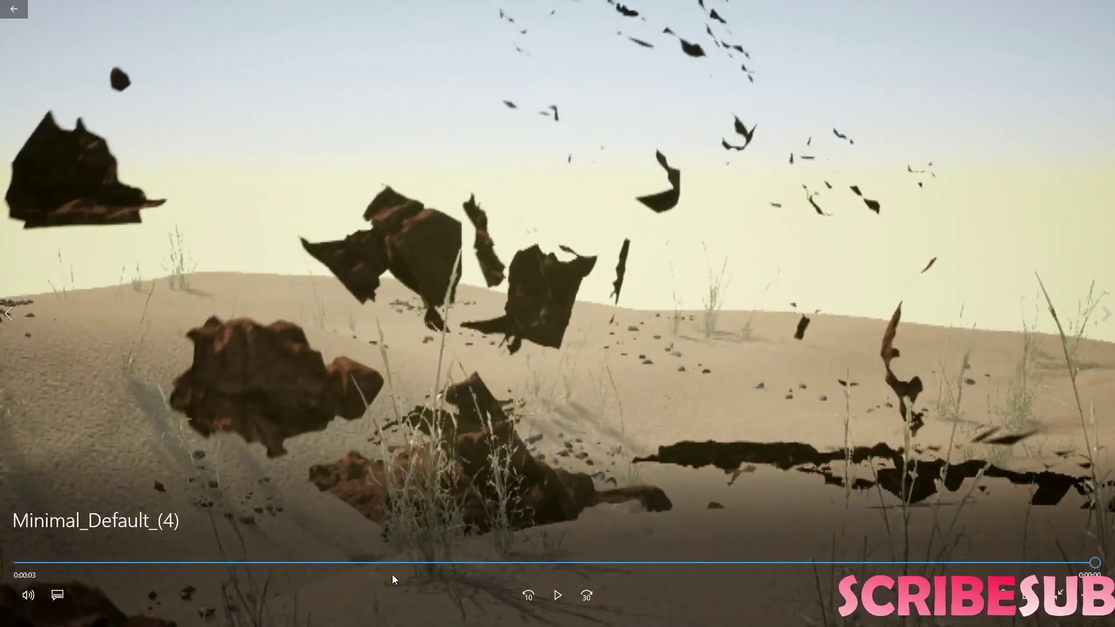
- Rewind the shattering cliff capture, pause it, and leave full-screen playback
drag(366, 563, 2, 577)
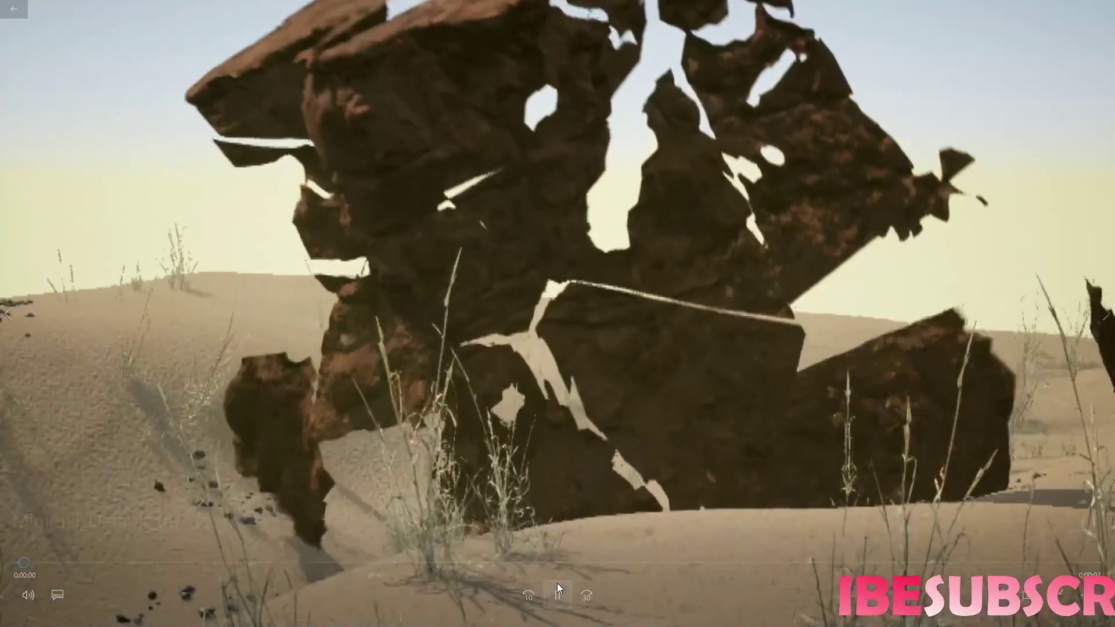
click(557, 584)
key(Escape)
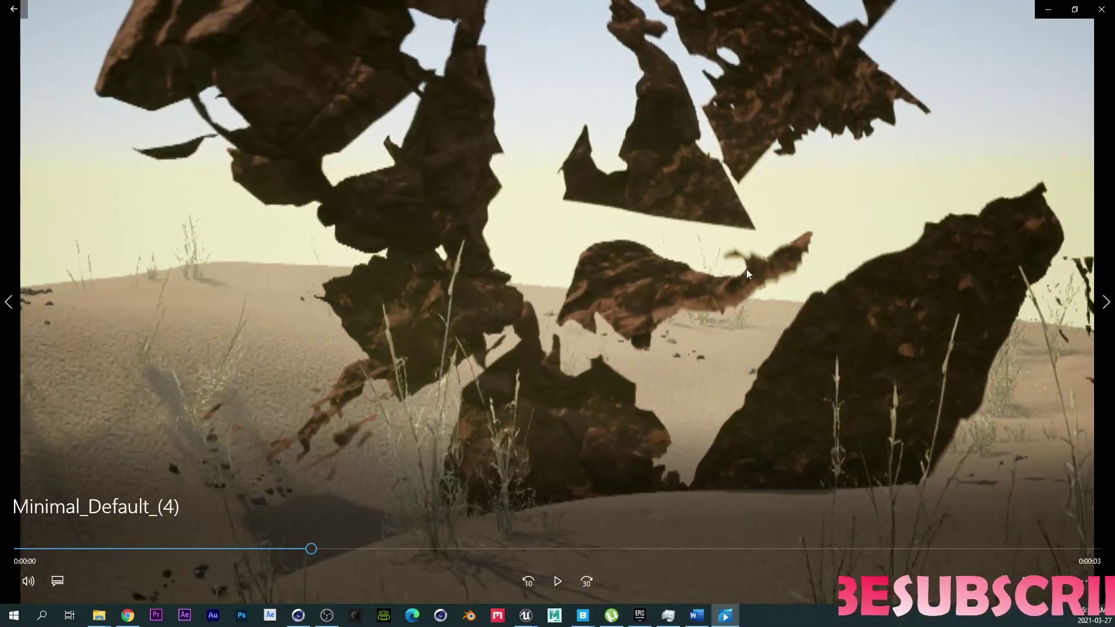
- Switch to the earlier Minimal_Default_(3) truck capture and replay it several times
click(8, 301)
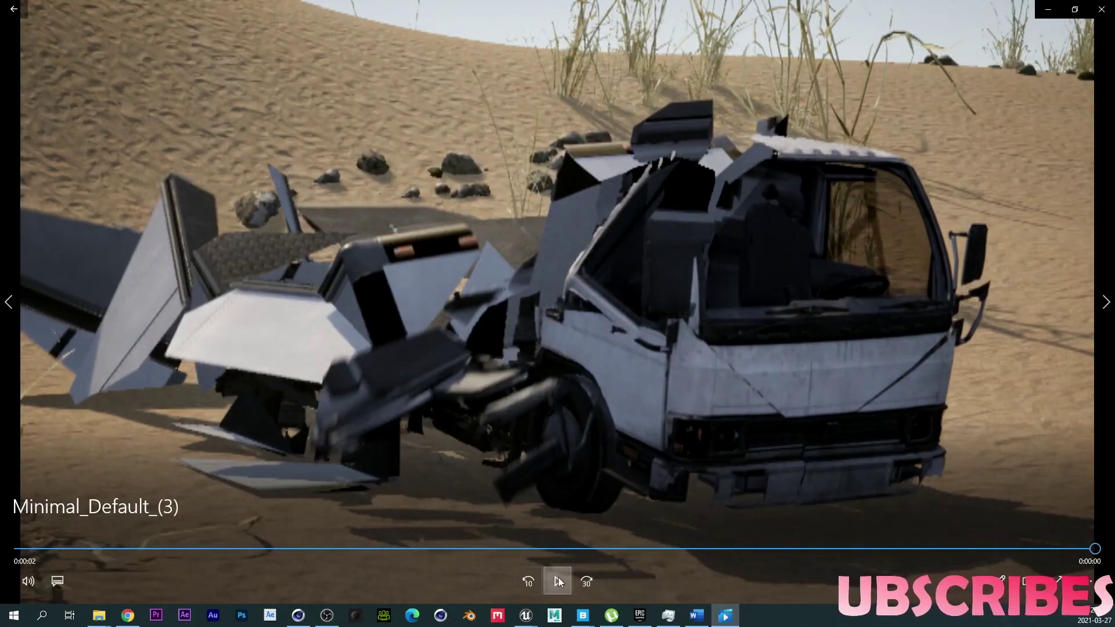
click(558, 581)
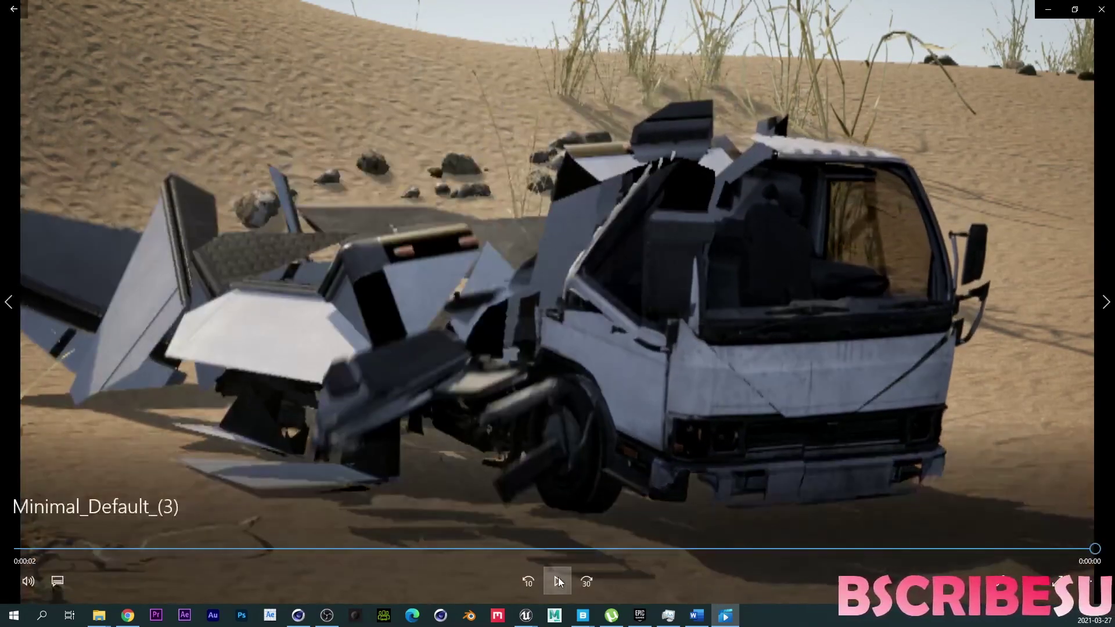
click(558, 578)
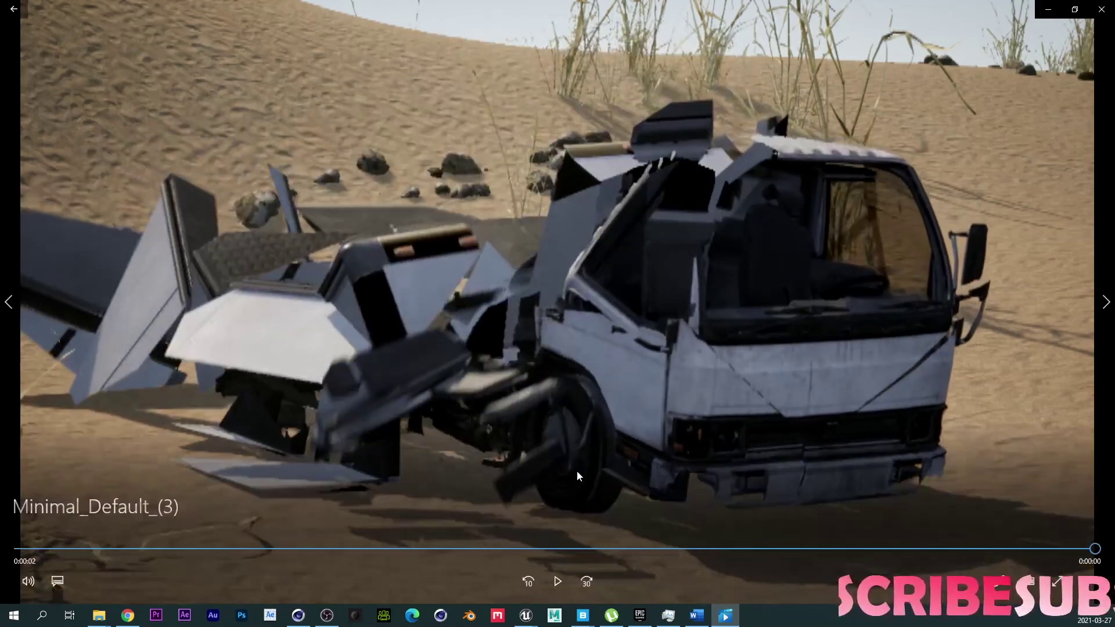
click(555, 576)
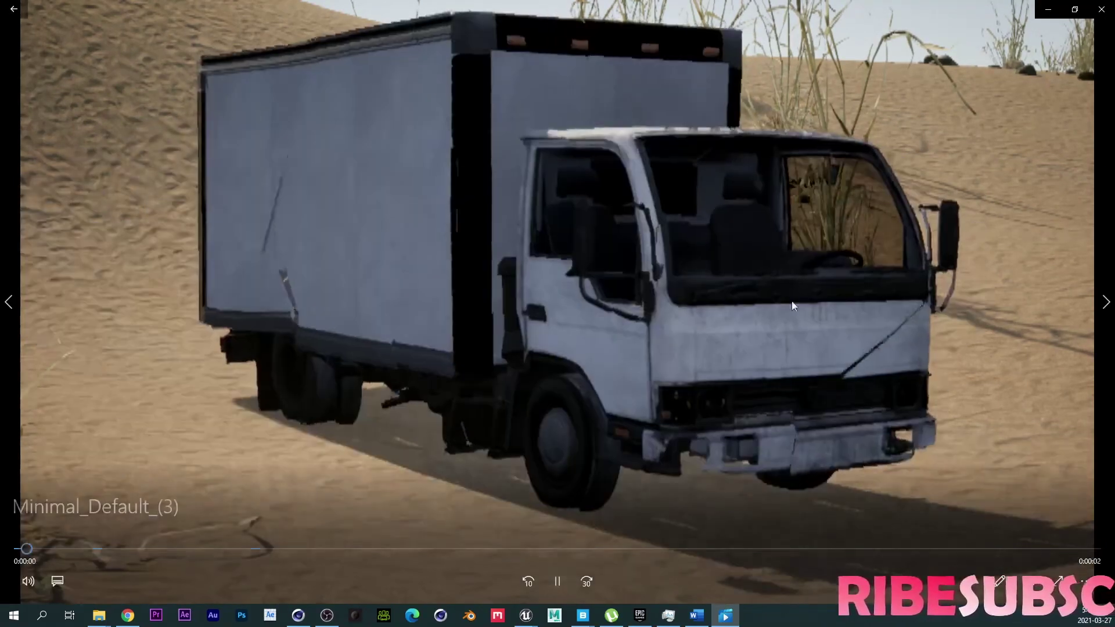
click(559, 581)
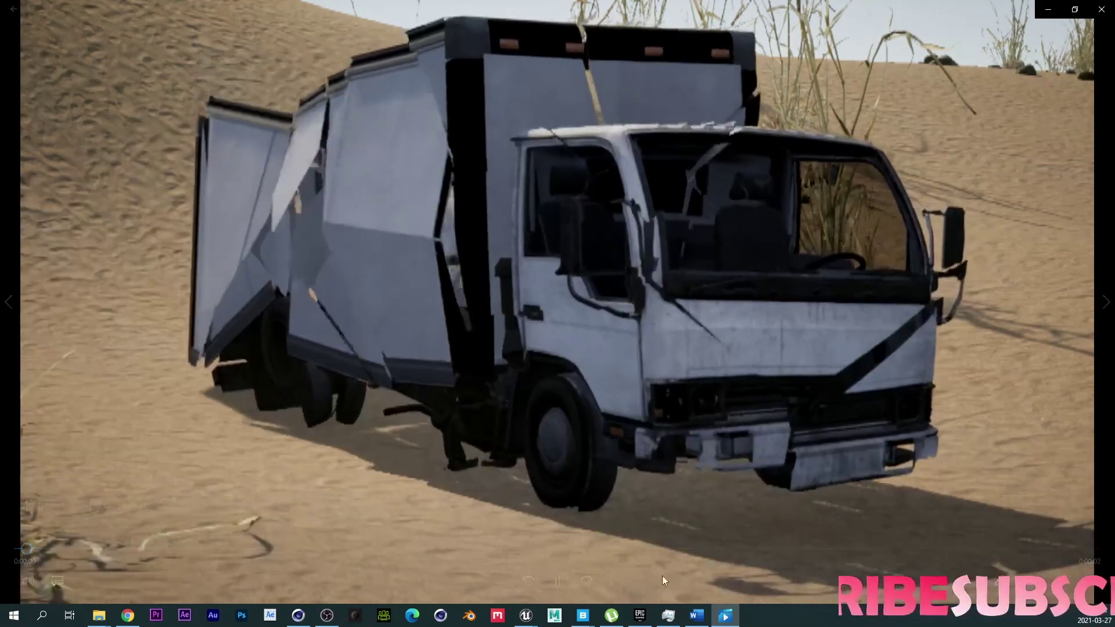
click(559, 582)
- Minimize the video player and close Render Movie Settings, revealing the desert level
click(1050, 10)
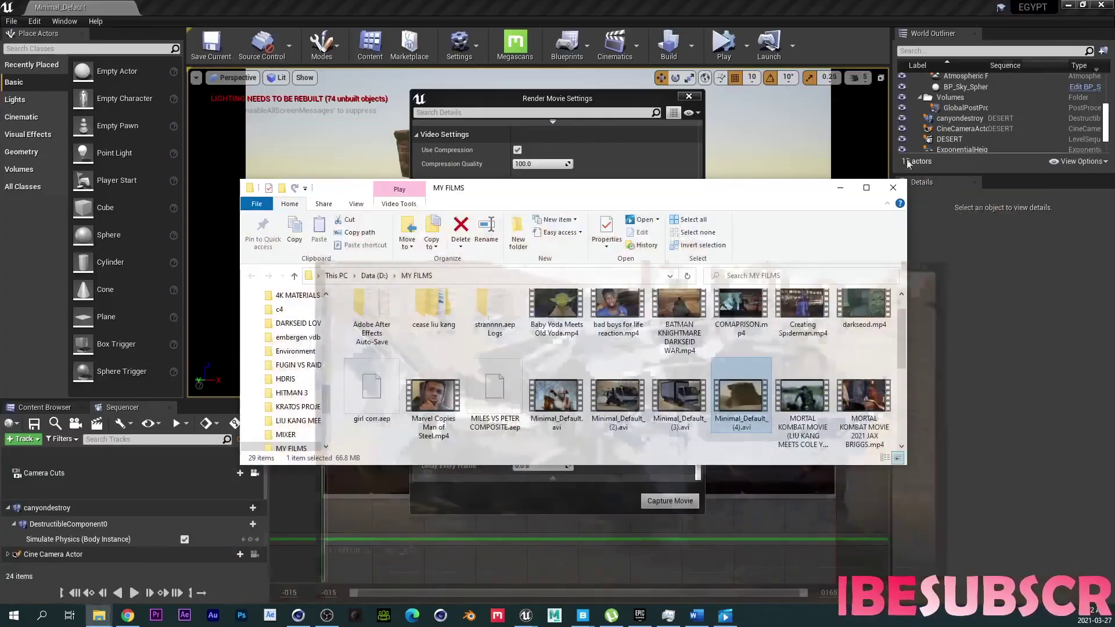
click(633, 102)
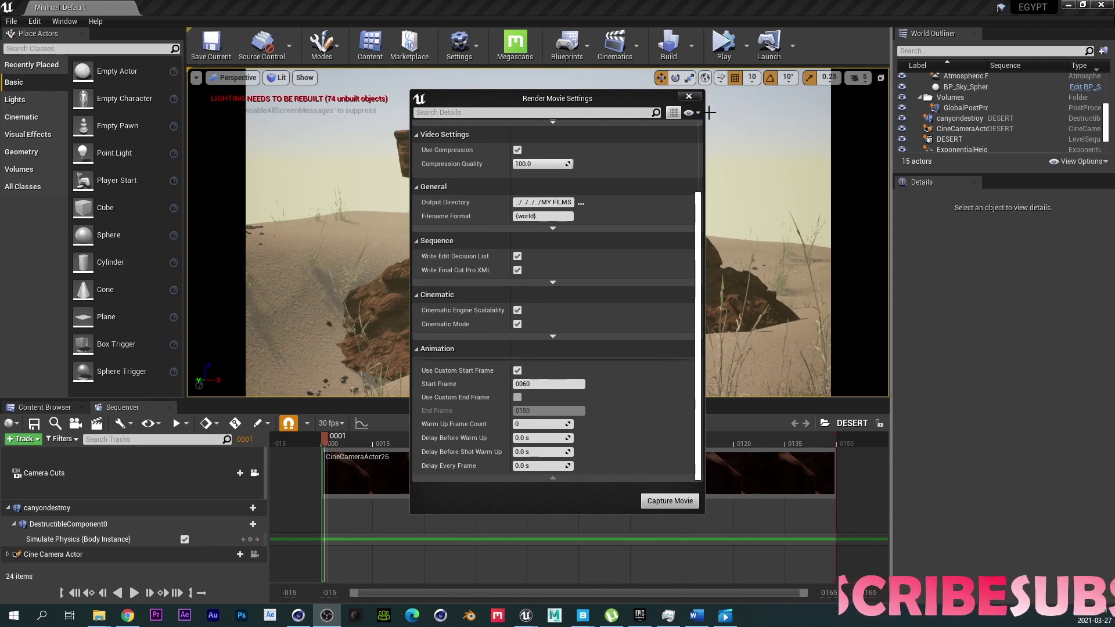
click(688, 96)
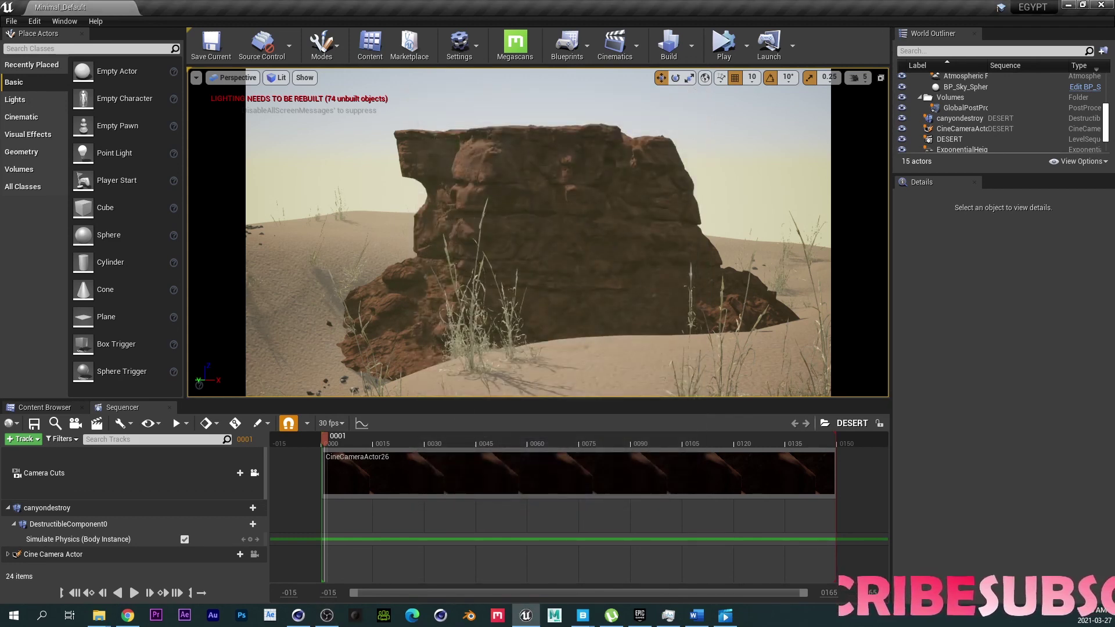